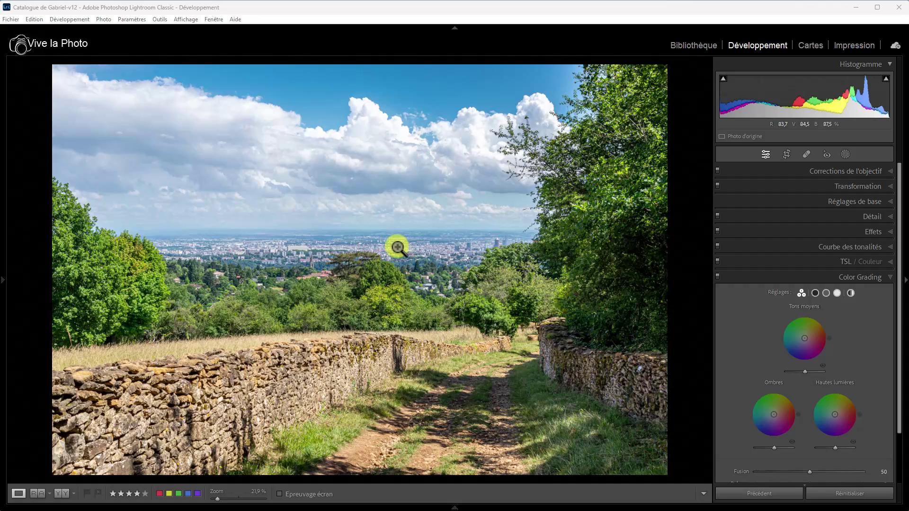
Step: Send the photo to Silver Efex Pro 3 as a copy with Lightroom corrections in ProPhoto RVB, and maximize the editor window
right_click(402, 245)
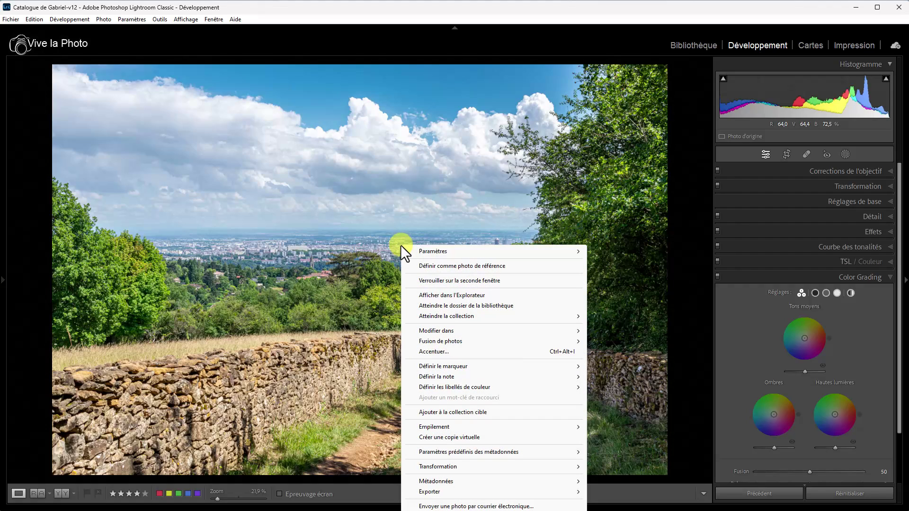
mouse_move(469, 321)
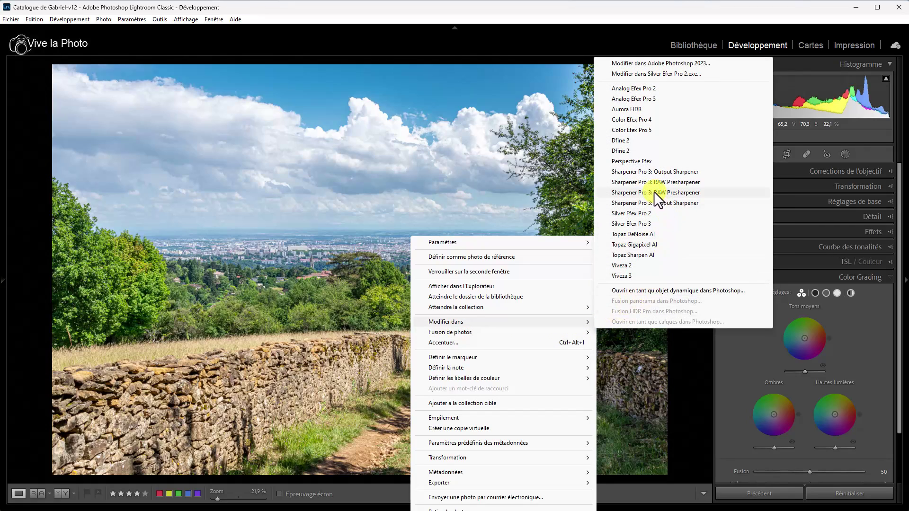
left_click(647, 224)
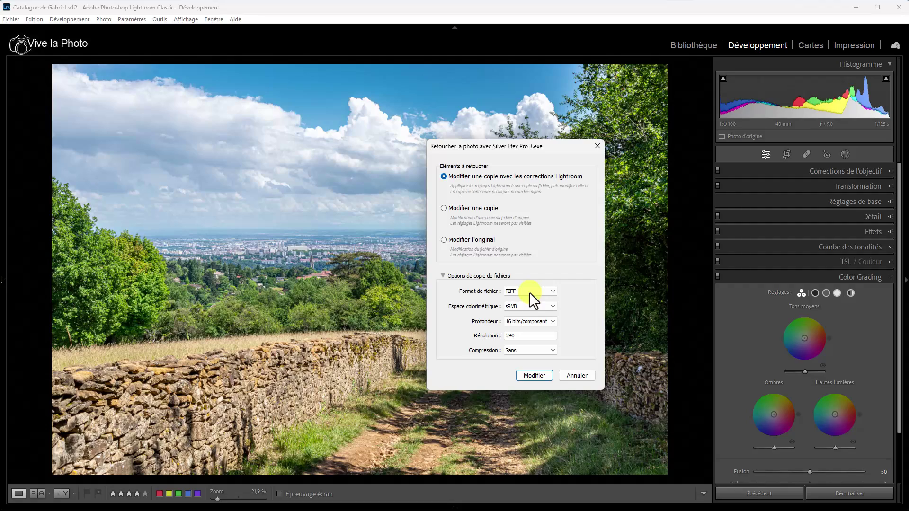
left_click(552, 306)
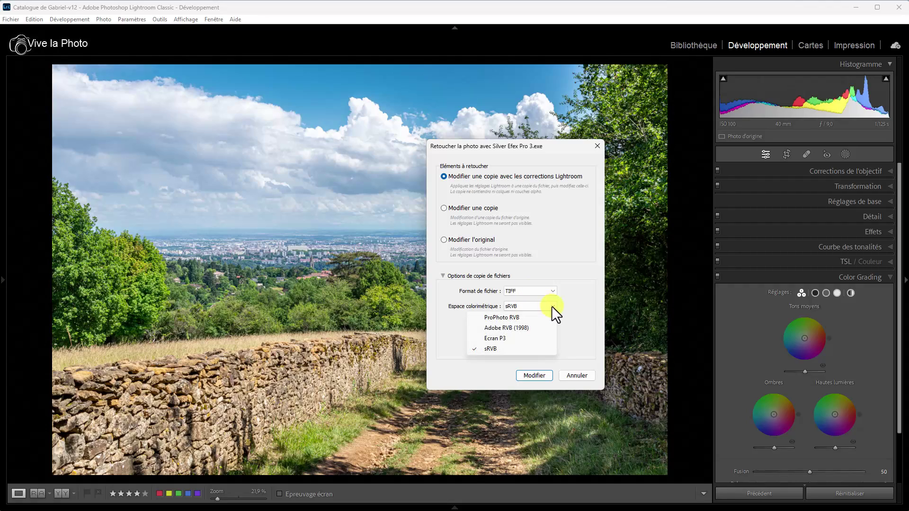
left_click(518, 316)
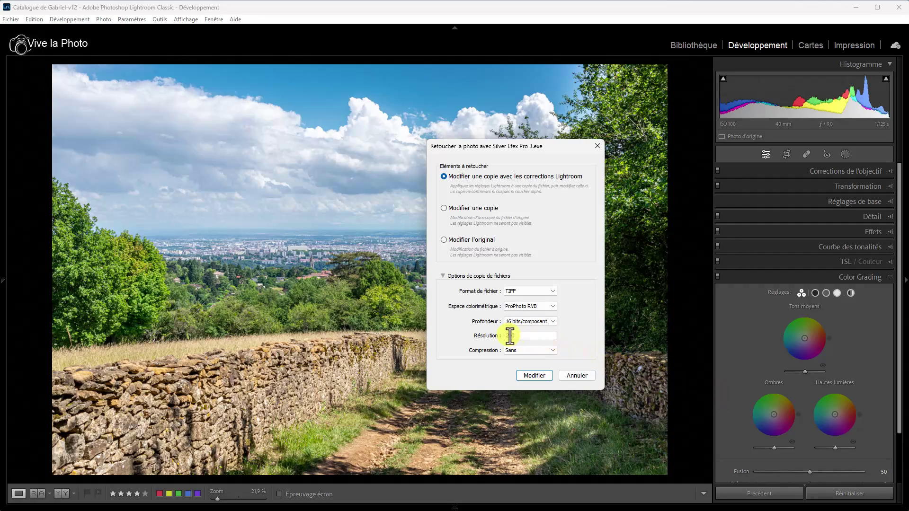
left_click(535, 376)
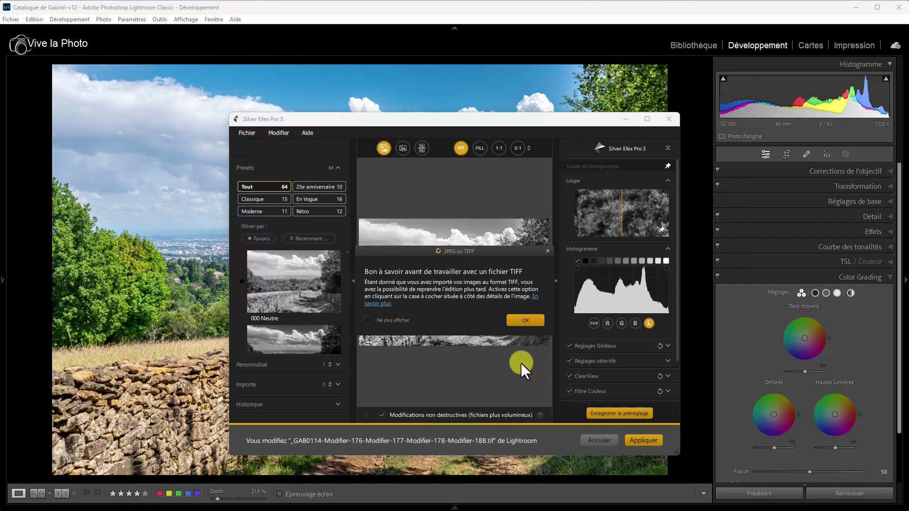
double_click(272, 120)
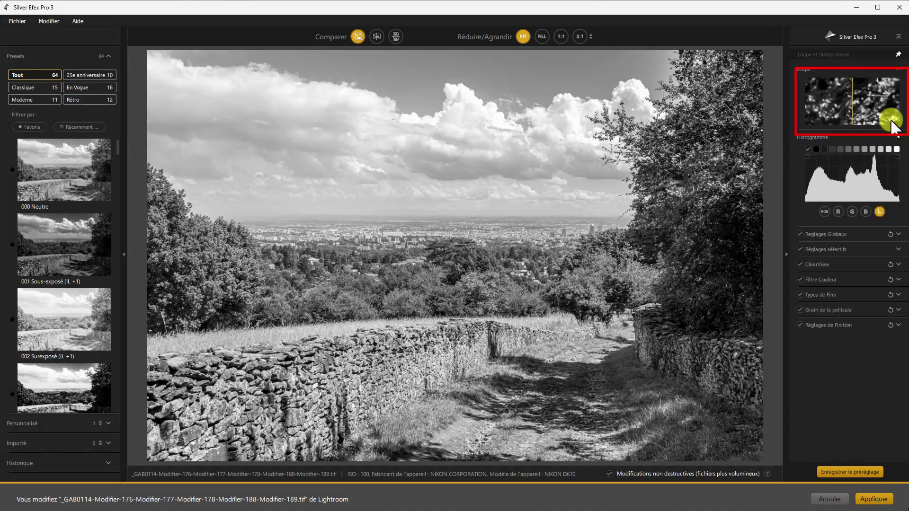
Step: Try the loupe's pin and examine different areas of the photo at FILL and 1:1 magnification
left_click(892, 119)
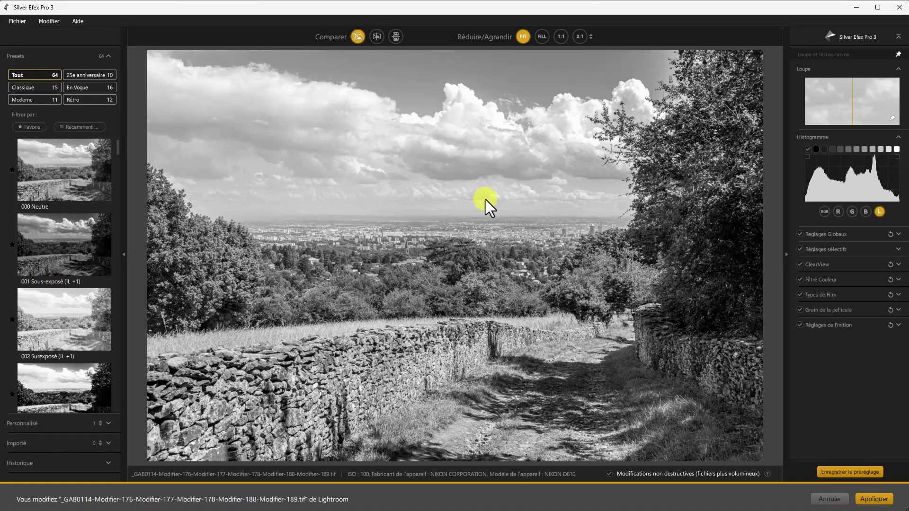
left_click(546, 38)
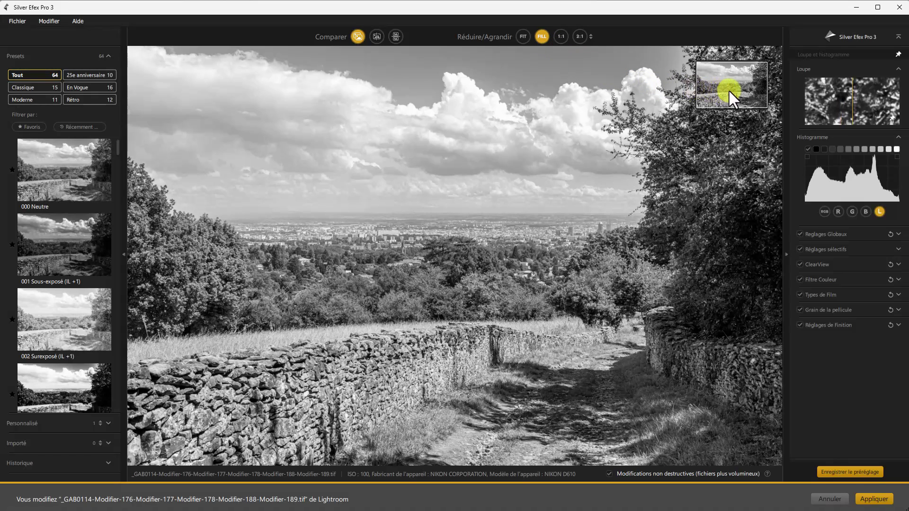
mouse_move(736, 89)
left_mouse_down()
mouse_move(743, 102)
mouse_move(740, 92)
left_mouse_up()
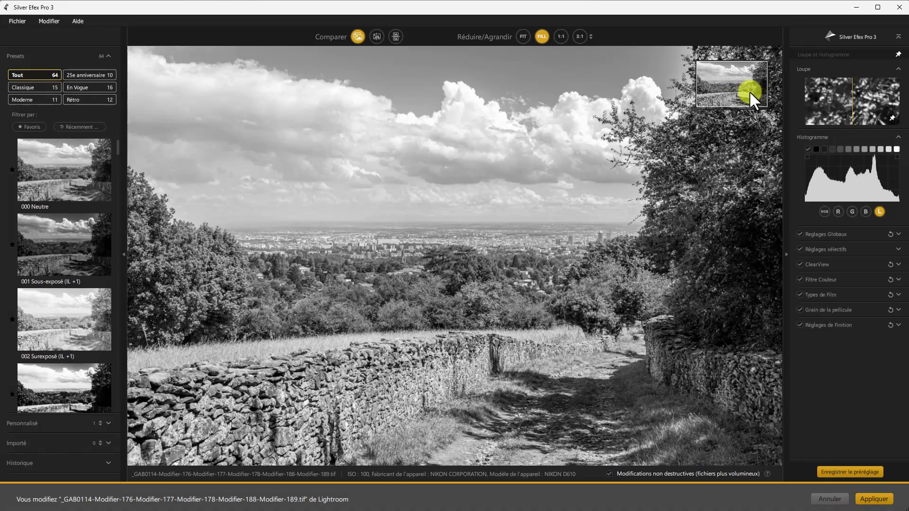
left_click(561, 36)
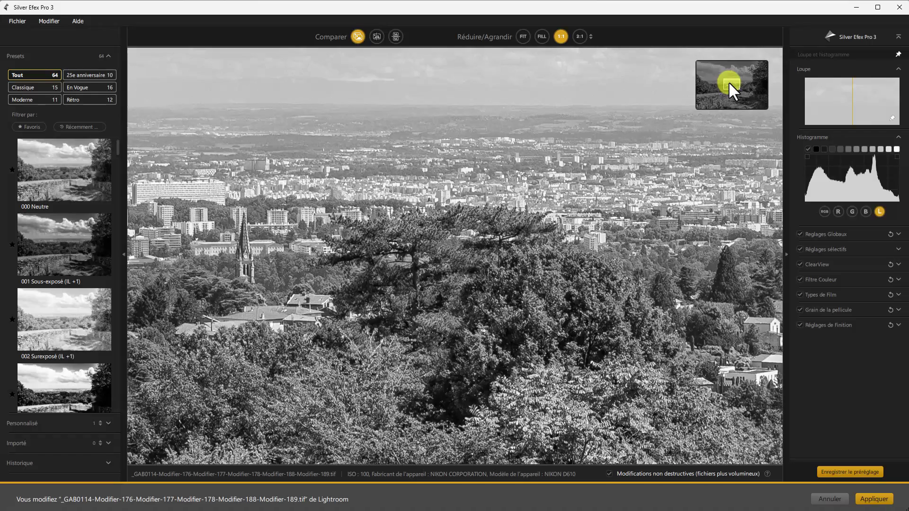
mouse_move(729, 82)
left_mouse_down()
mouse_move(712, 90)
mouse_move(735, 97)
mouse_move(726, 94)
left_mouse_up()
Step: View the photo at 2:1, 1:2, 1:3, 1:4 and 1:8 magnification, and return to the FIT view
left_click(580, 37)
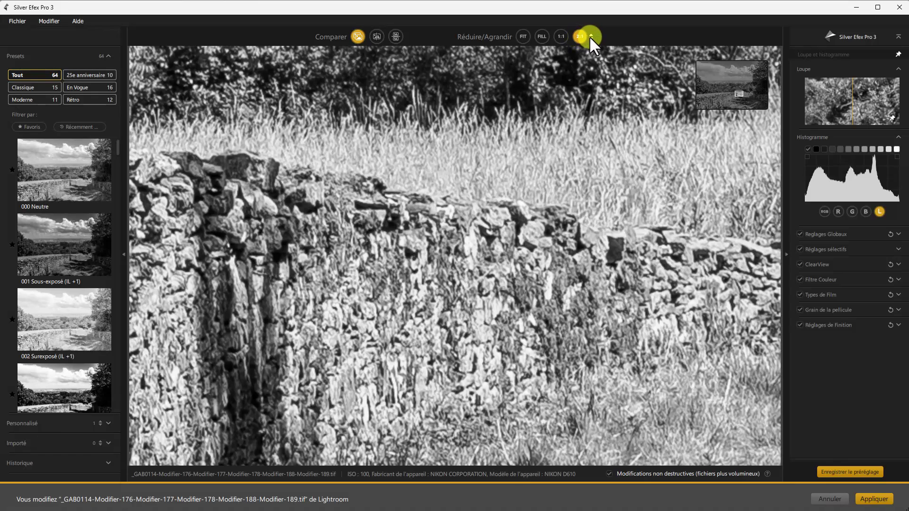
left_click(592, 36)
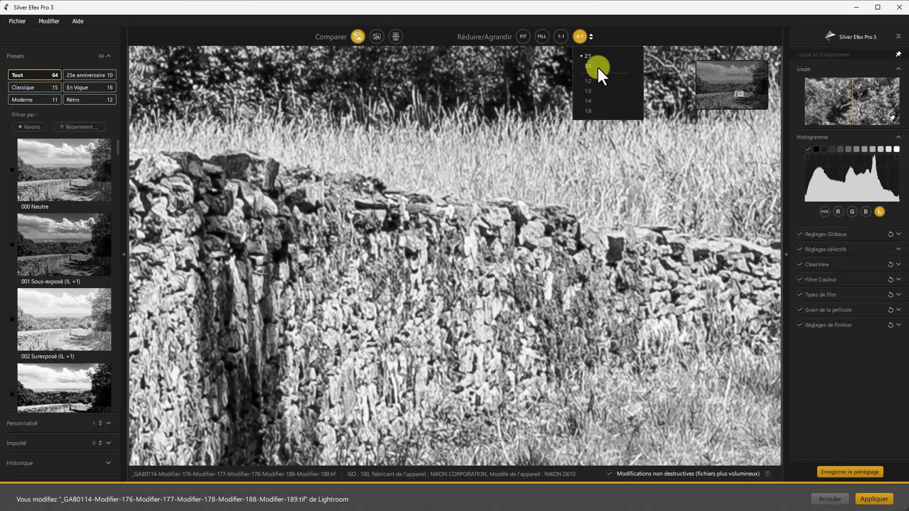
left_click(590, 81)
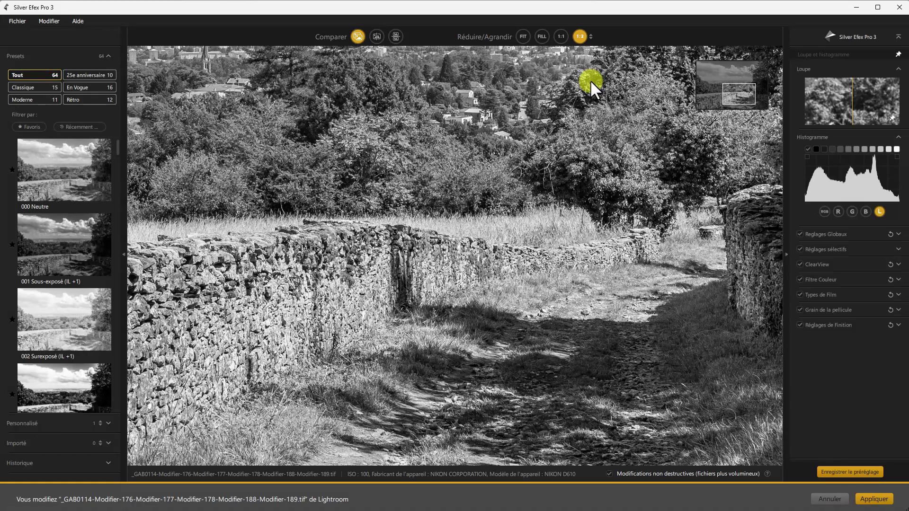
left_click(590, 38)
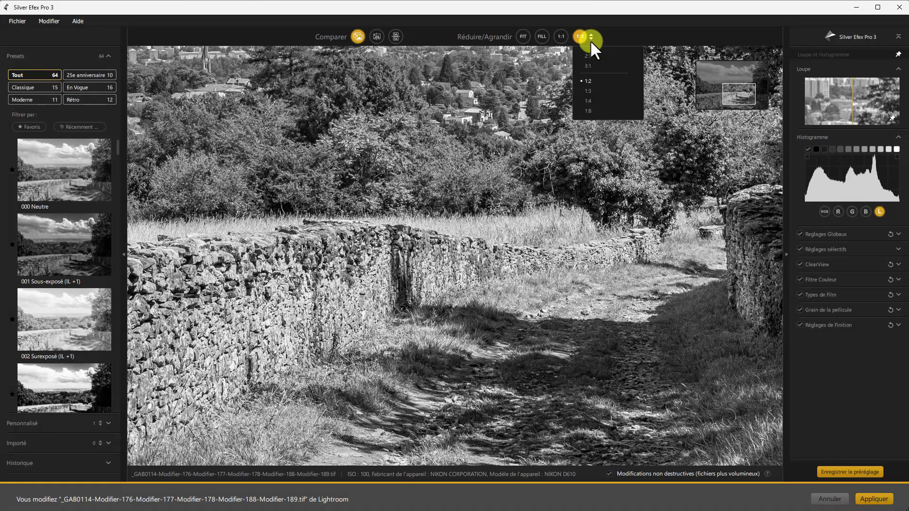
left_click(592, 87)
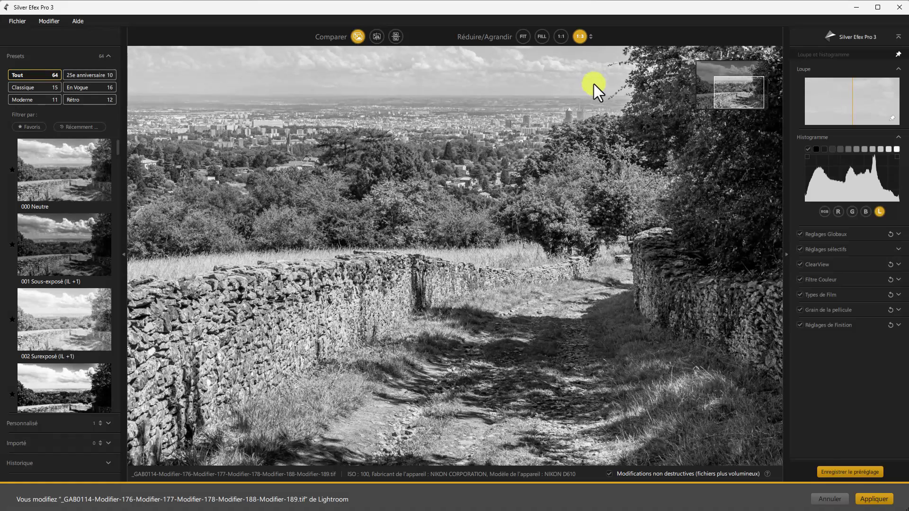
left_click(591, 36)
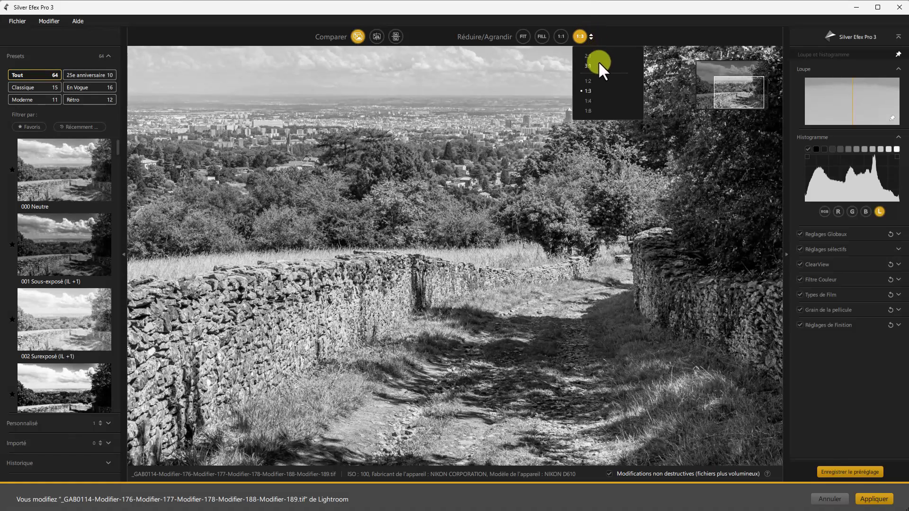
left_click(590, 95)
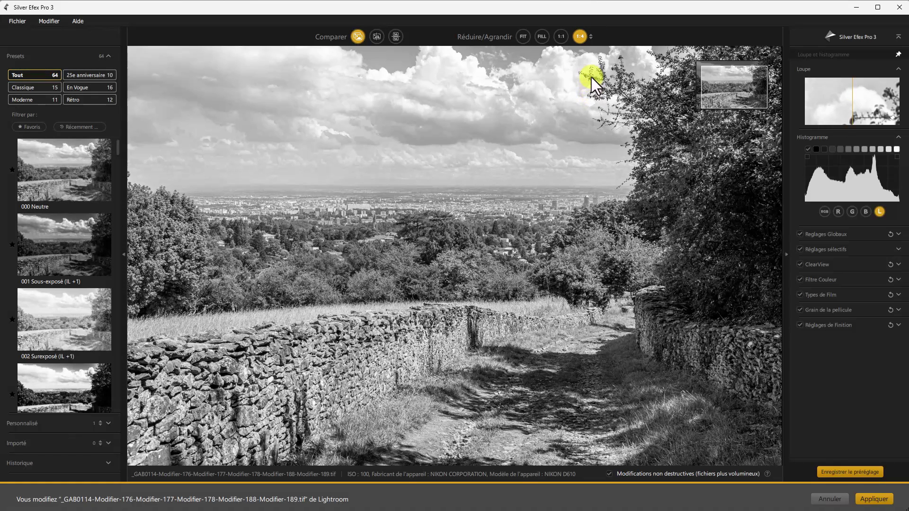
left_click(590, 36)
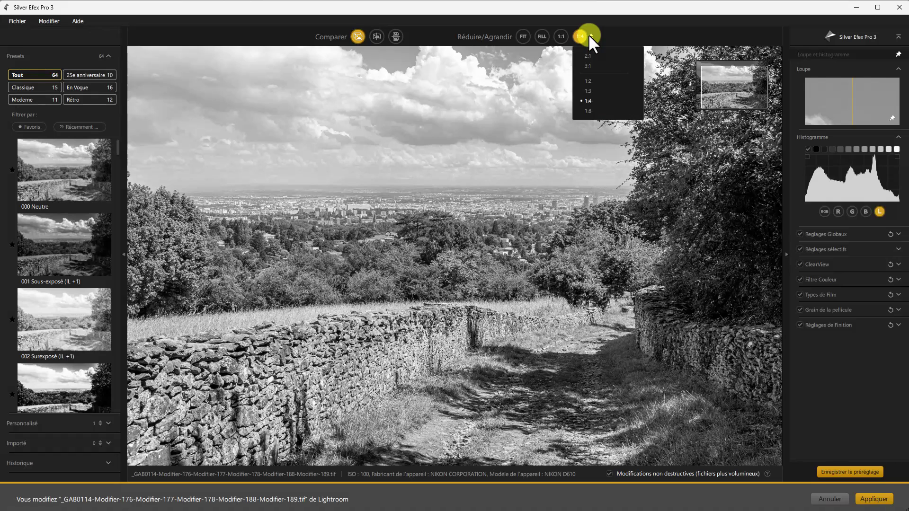
left_click(592, 111)
left_click(524, 35)
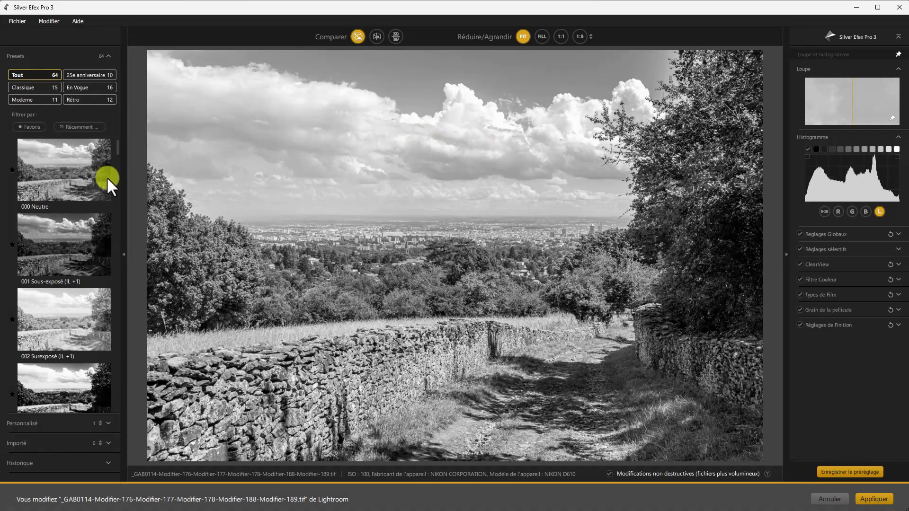
Step: Select the 000 Neutre preset and raise Luminosité in the Reglages Globaux to 60%
left_click(85, 177)
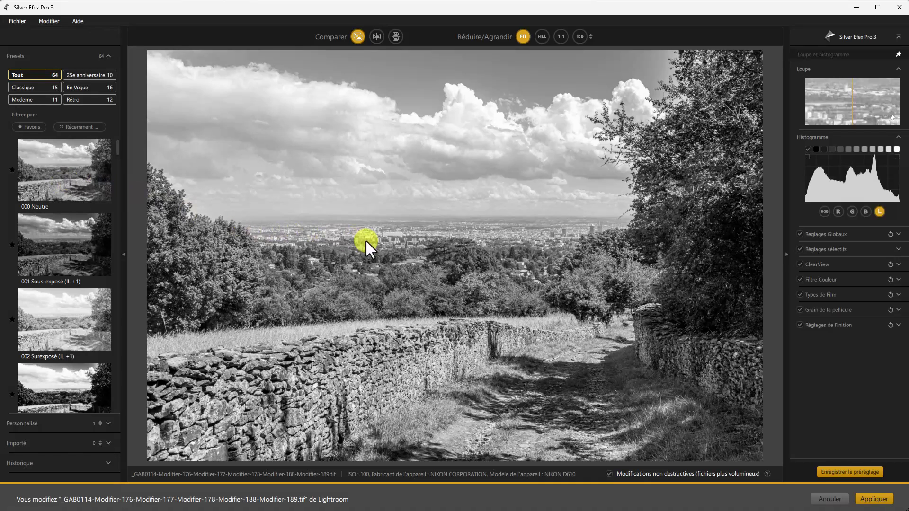
left_click(898, 234)
scroll(899, 230, "down", 2)
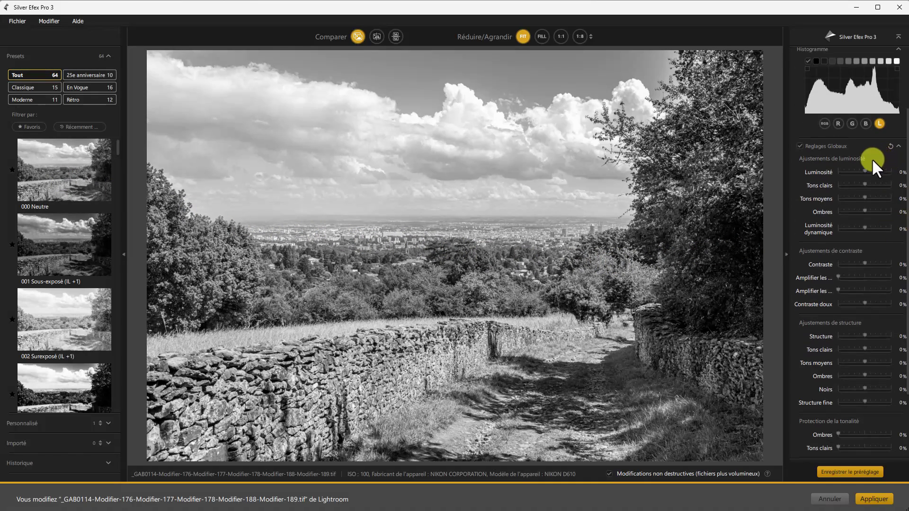
left_click_drag(865, 171, 879, 170)
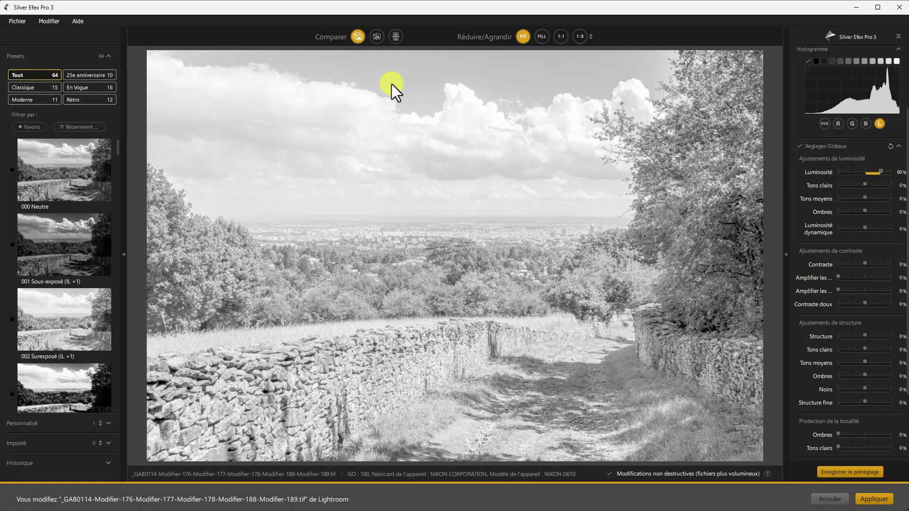
Step: Compare the brightened photo with its previous state in single-image view and in split view, shifting the dividing line
left_click(357, 36)
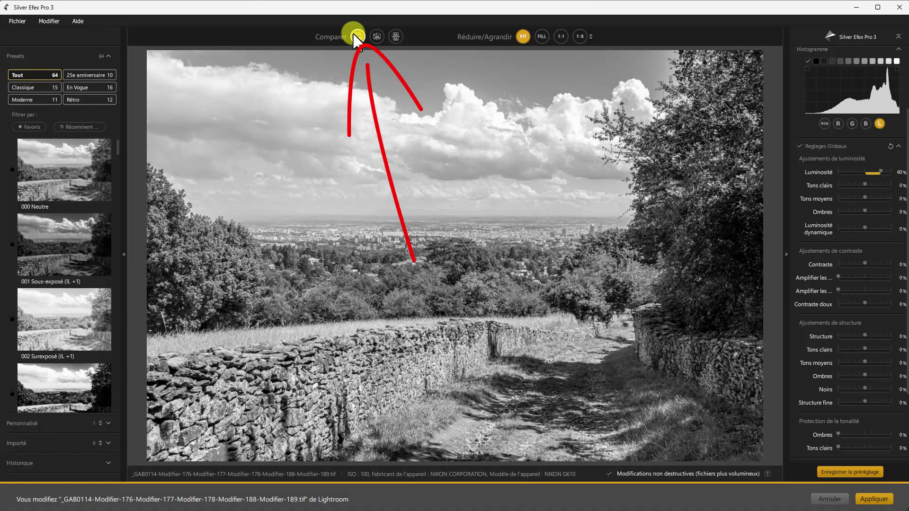
left_click(358, 36)
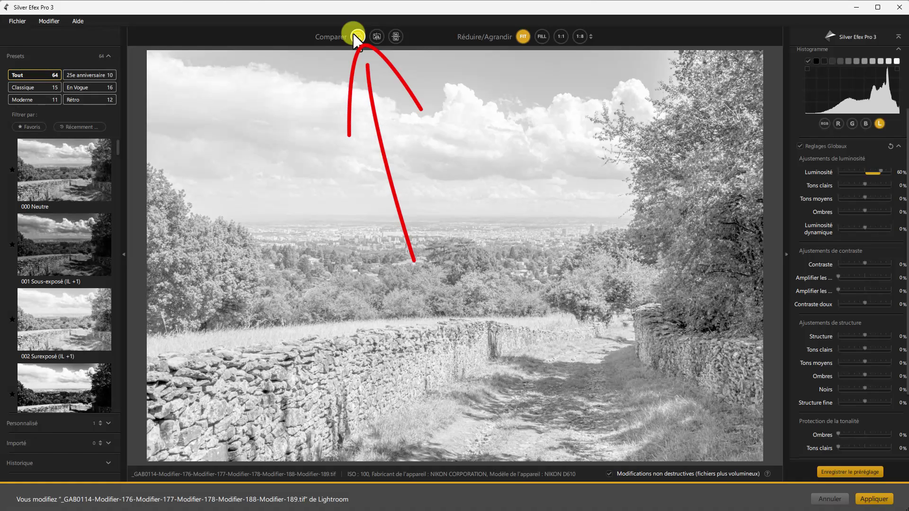
left_click(377, 37)
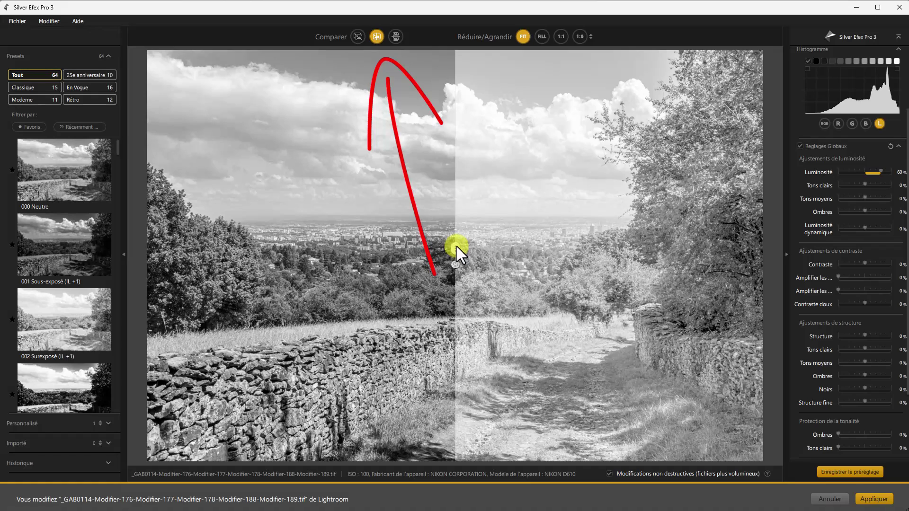
left_click_drag(456, 246, 437, 226)
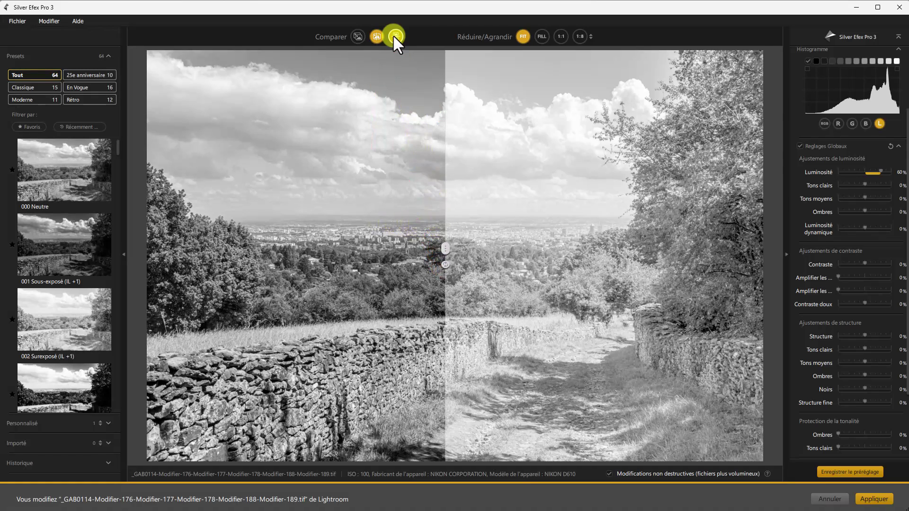
Step: Compare two full copies of the photo, before and after, in both the stacked and the side-by-side layout
left_click(394, 36)
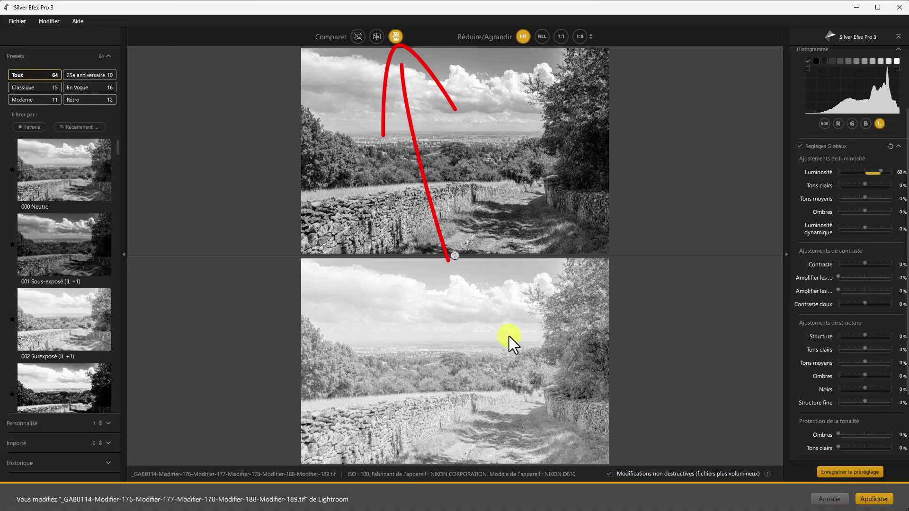
left_click(454, 259)
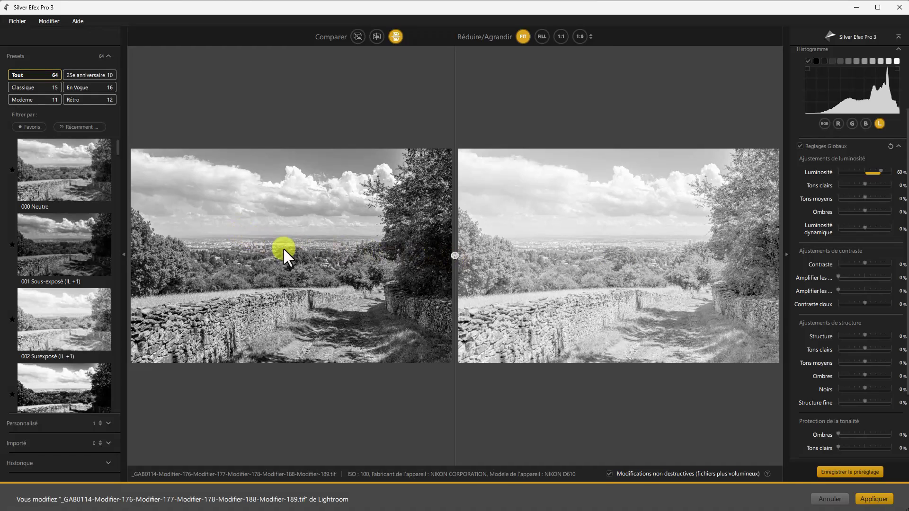
left_click(456, 252)
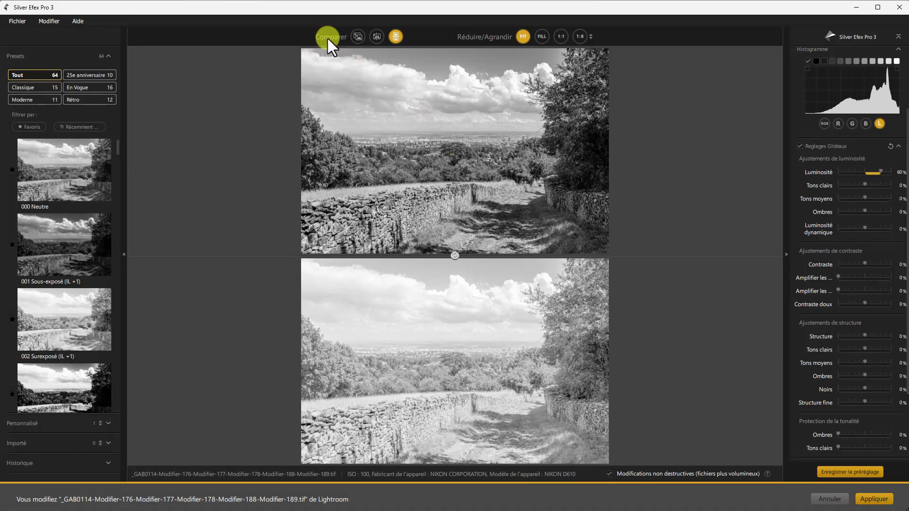
Step: Return to the single-image view, reset the Reglages Globaux and collapse that section
left_click(358, 37)
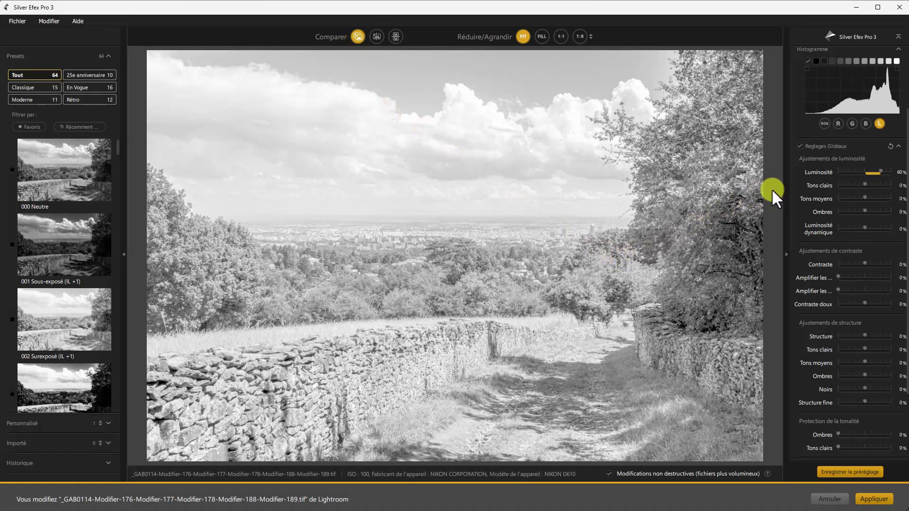
left_click(891, 146)
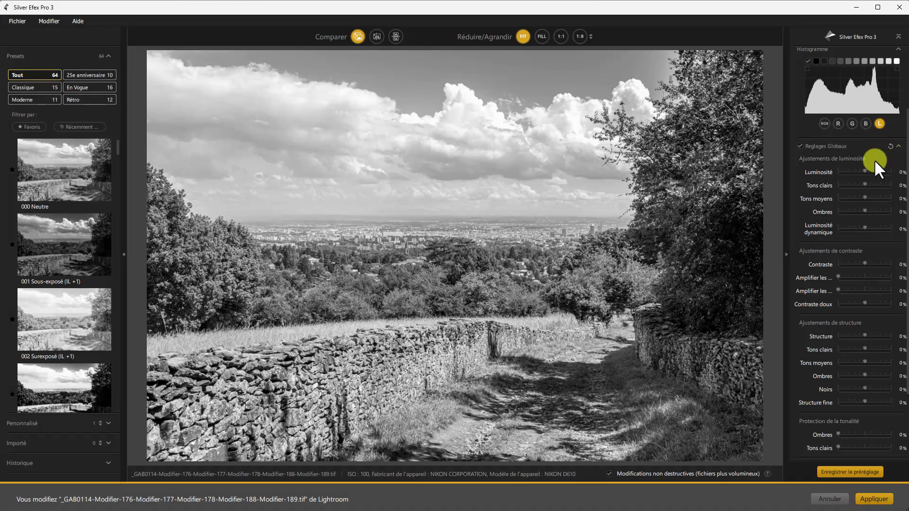
left_click(899, 147)
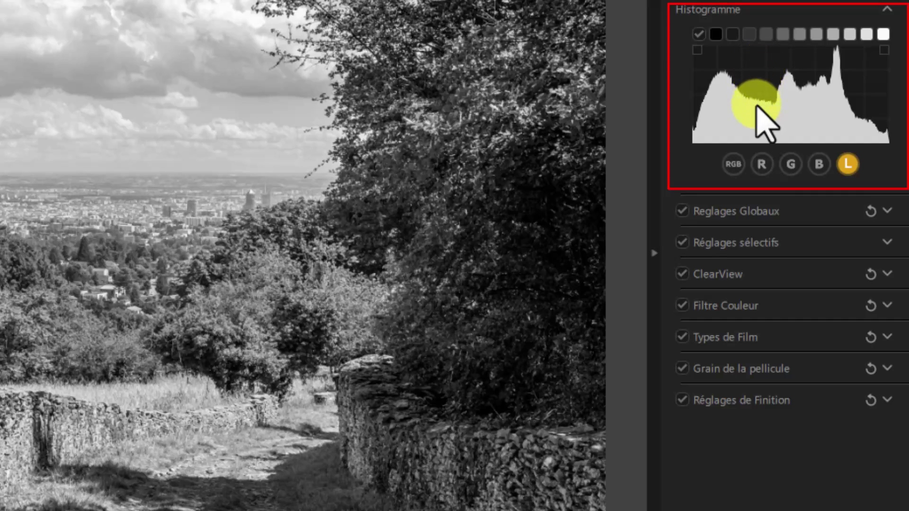
Step: View the histogram for all channels, then the red, green and blue channels separately, and return it to luminance
left_click(732, 165)
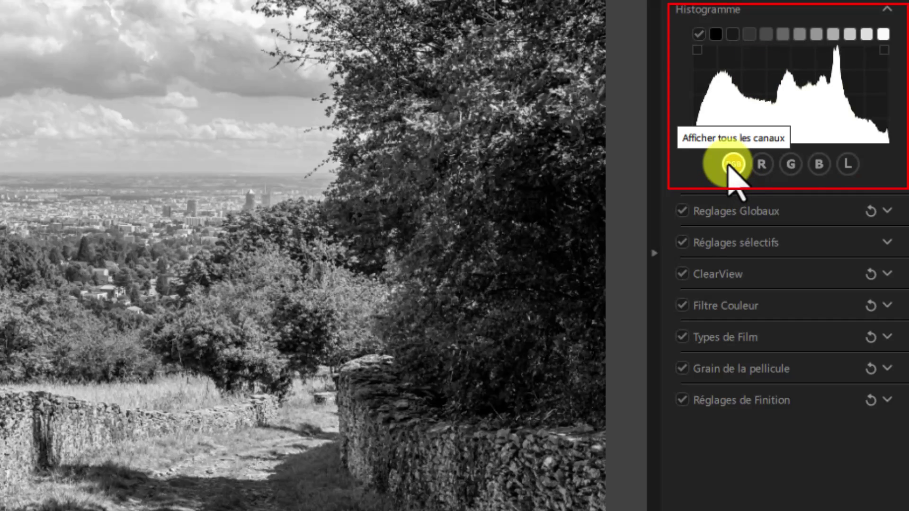
left_click(758, 166)
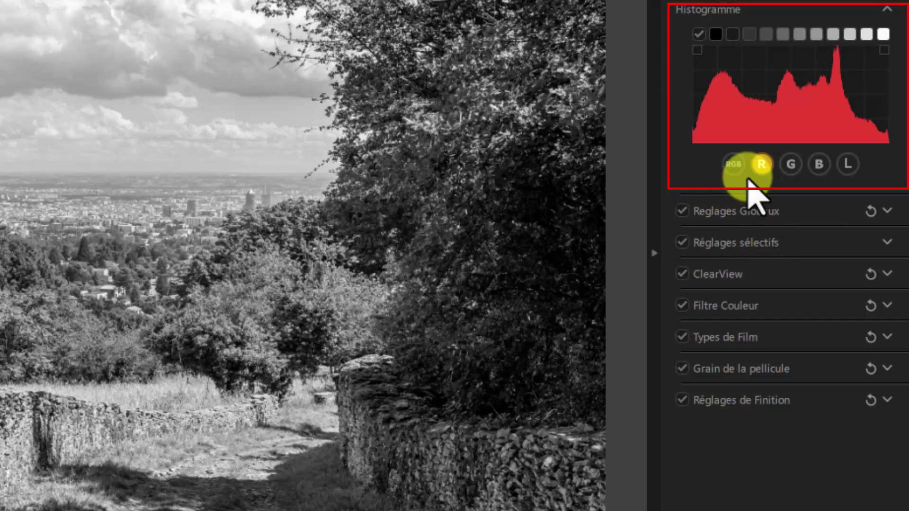
left_click(792, 168)
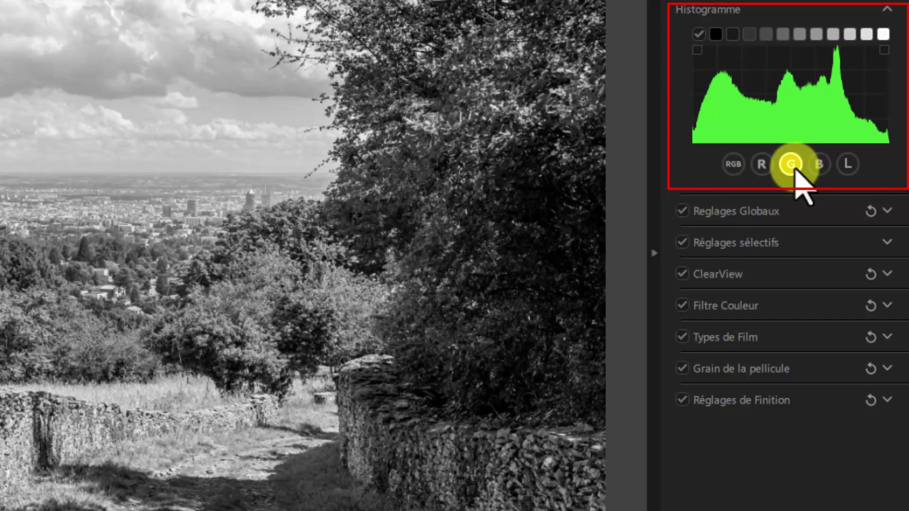
left_click(818, 171)
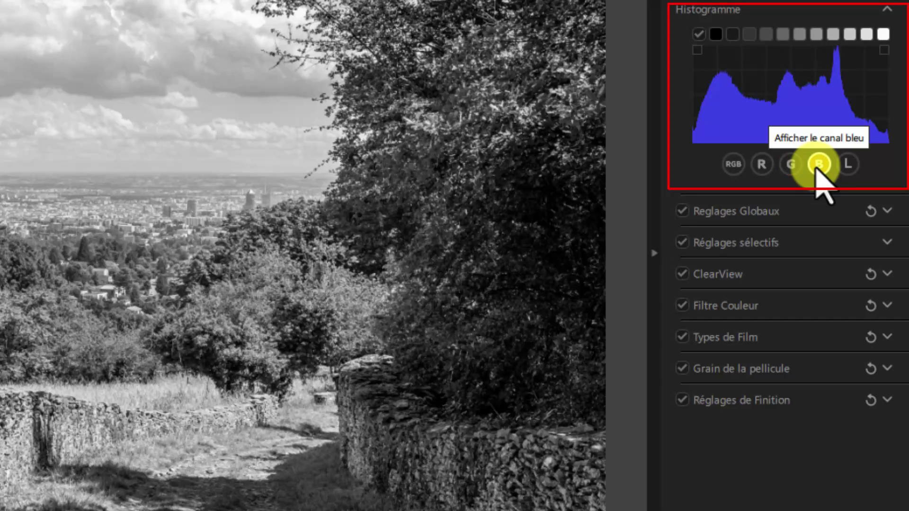
left_click(853, 170)
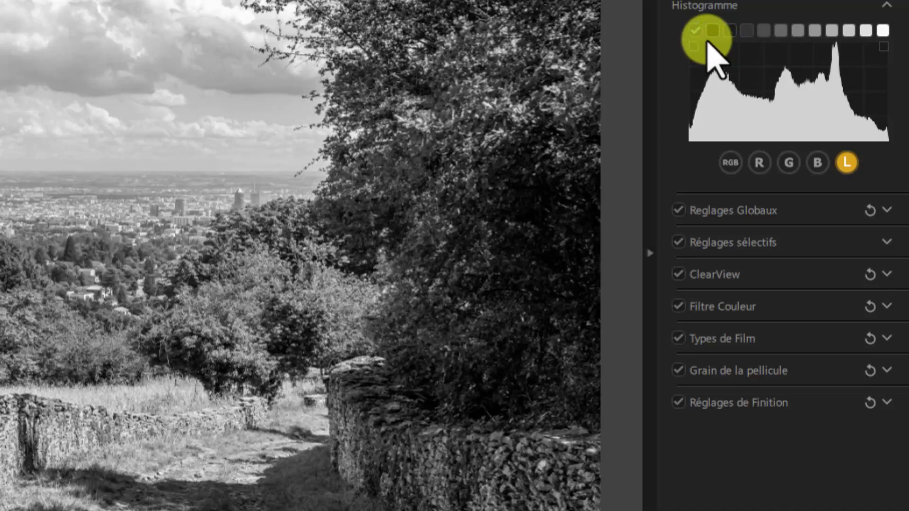
Step: Examine the tonal zones highlighted on the photo from the histogram scale, pinning zone 2 and releasing it again
mouse_move(712, 34)
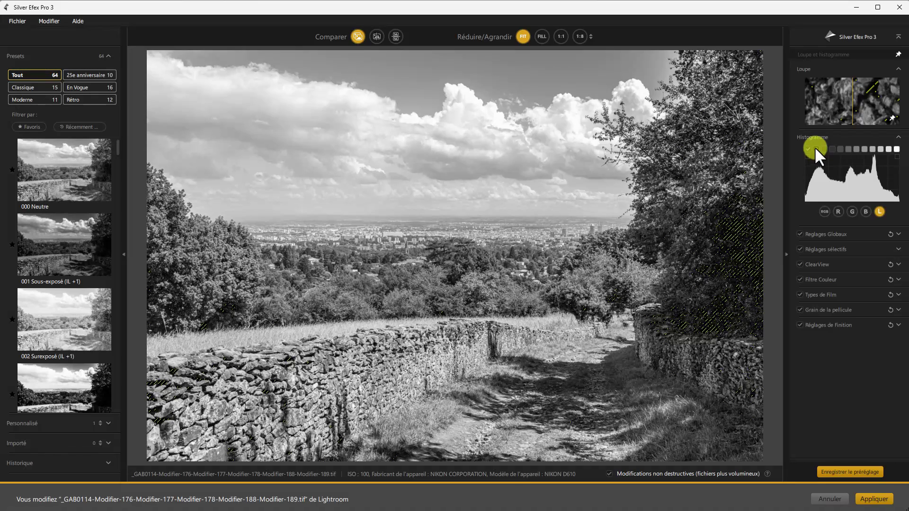
mouse_move(818, 147)
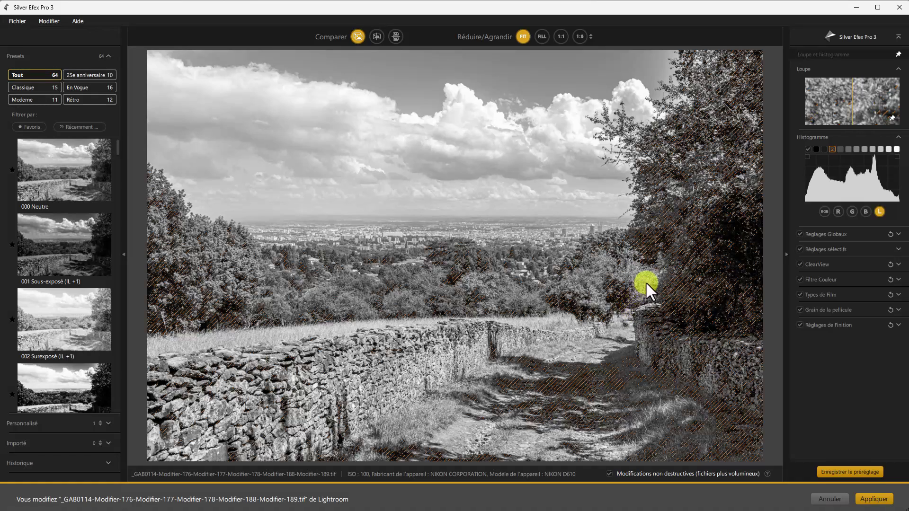
left_click(834, 147)
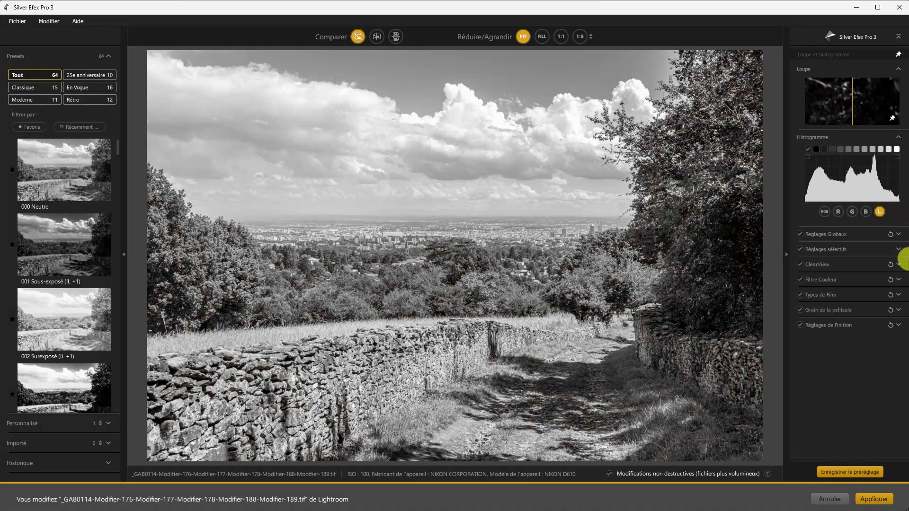
left_click(833, 150)
mouse_move(899, 149)
Step: Collapse the Histogramme and Loupe sections and expand both again
left_click(898, 137)
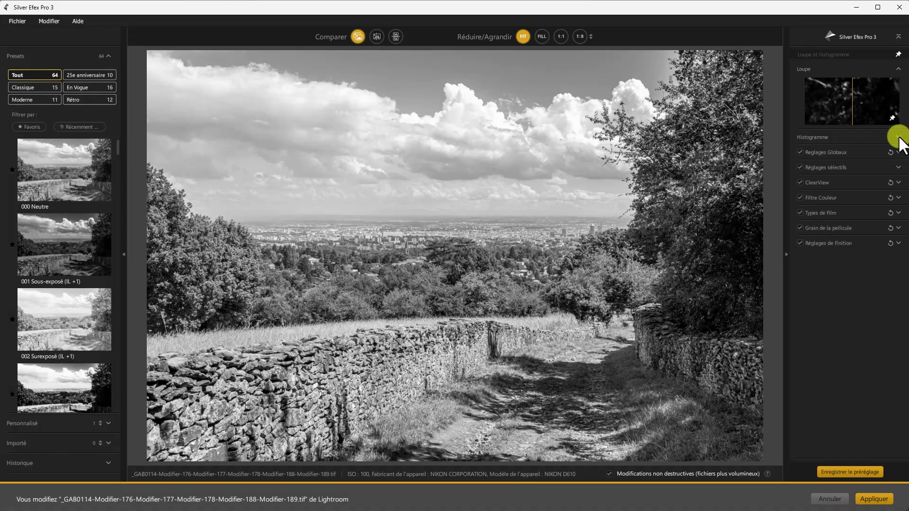
left_click(898, 70)
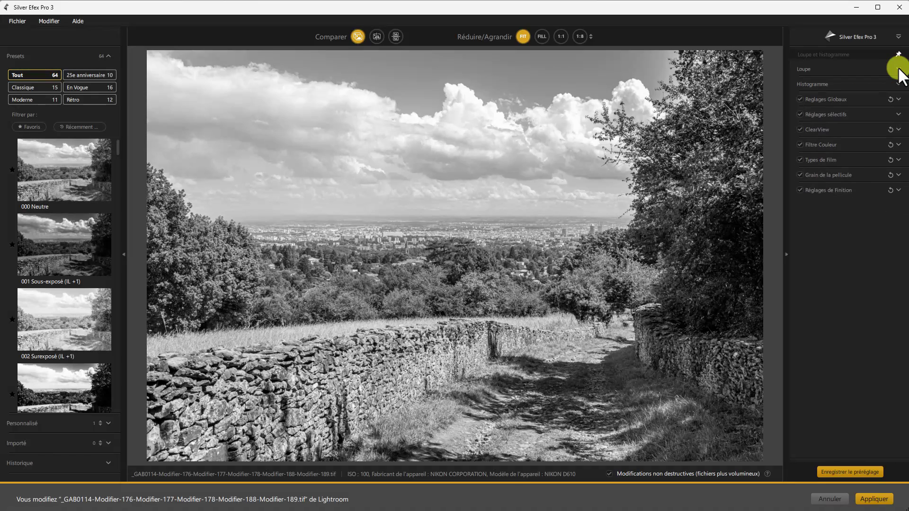
left_click(898, 70)
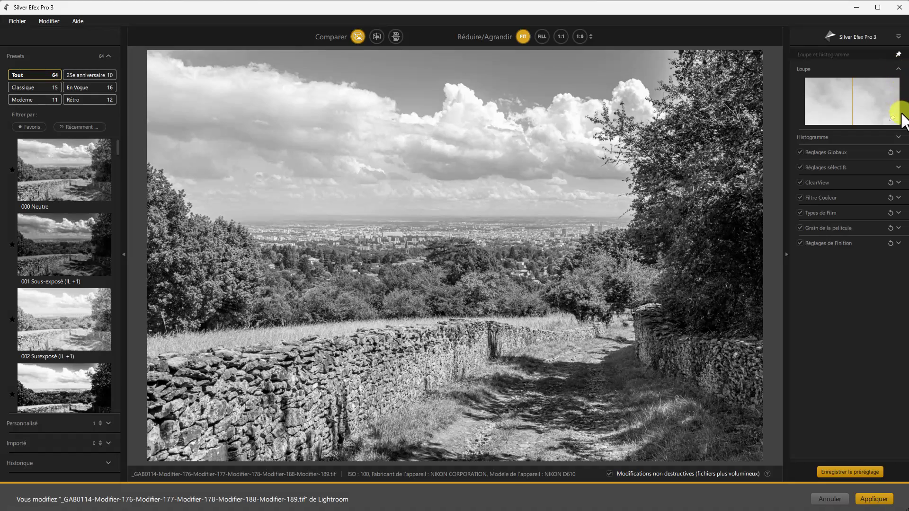
left_click(899, 138)
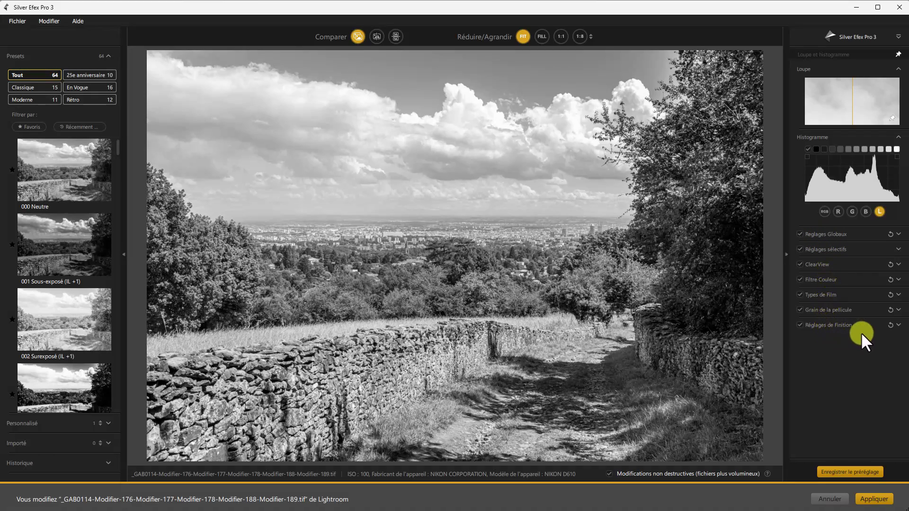
Step: Look through the Reglages Globaux, Réglages sélectifs and ClearView sections one by one, collapsing each after viewing it
left_click(899, 234)
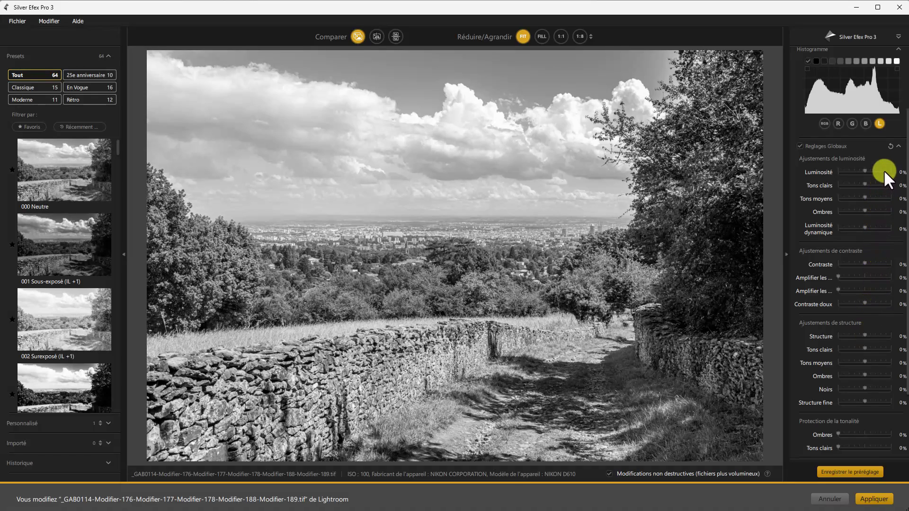
left_click(899, 146)
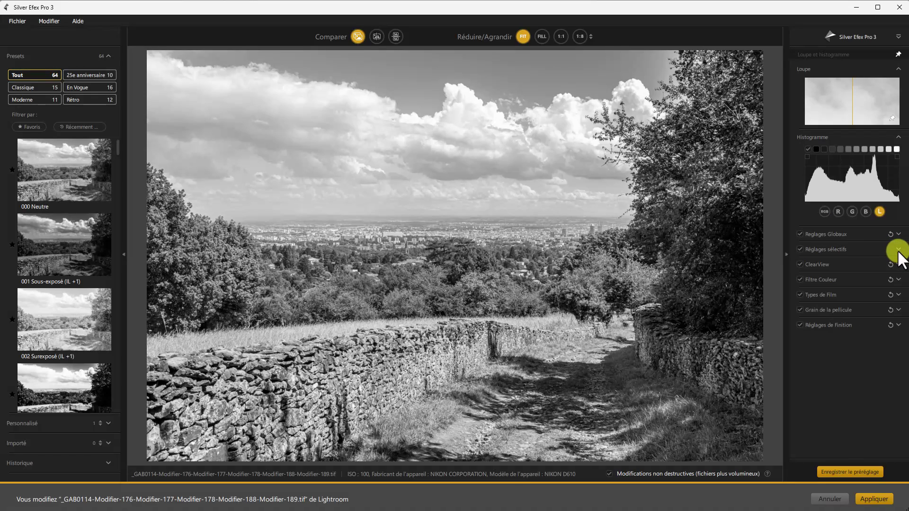
left_click(898, 250)
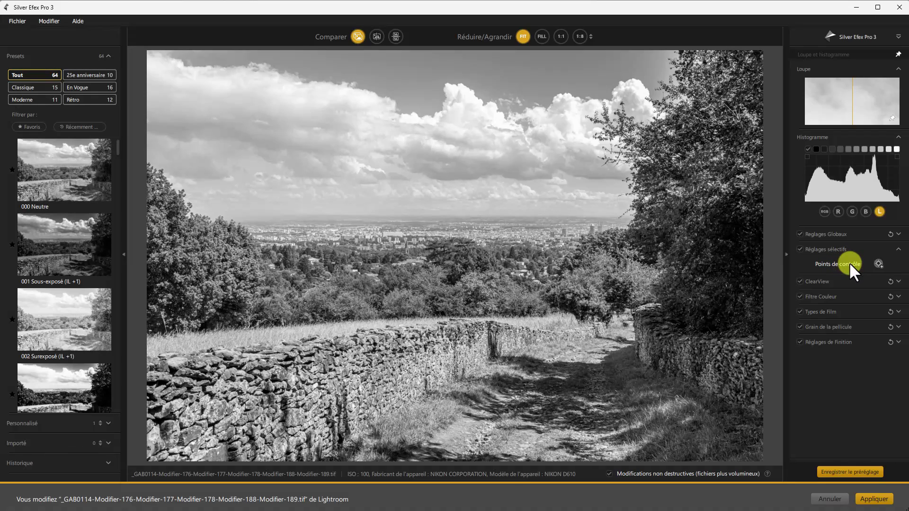
left_click(899, 250)
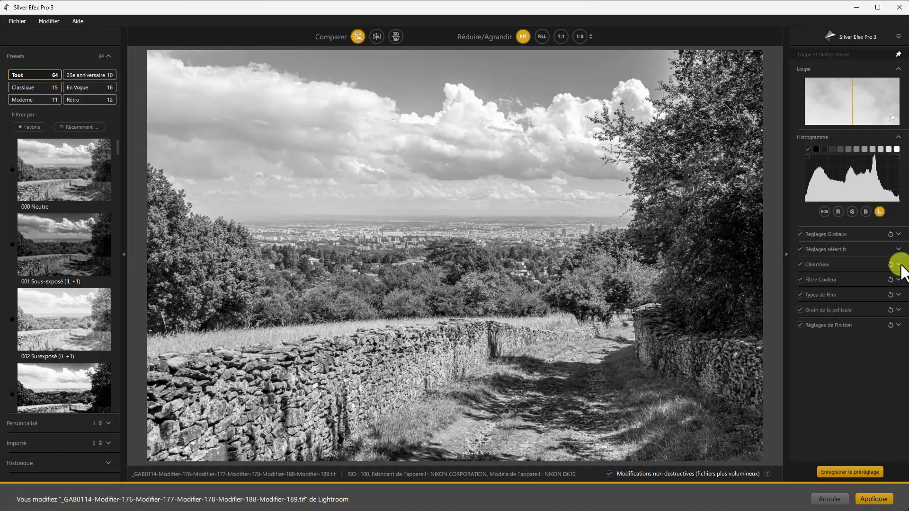
left_click(899, 265)
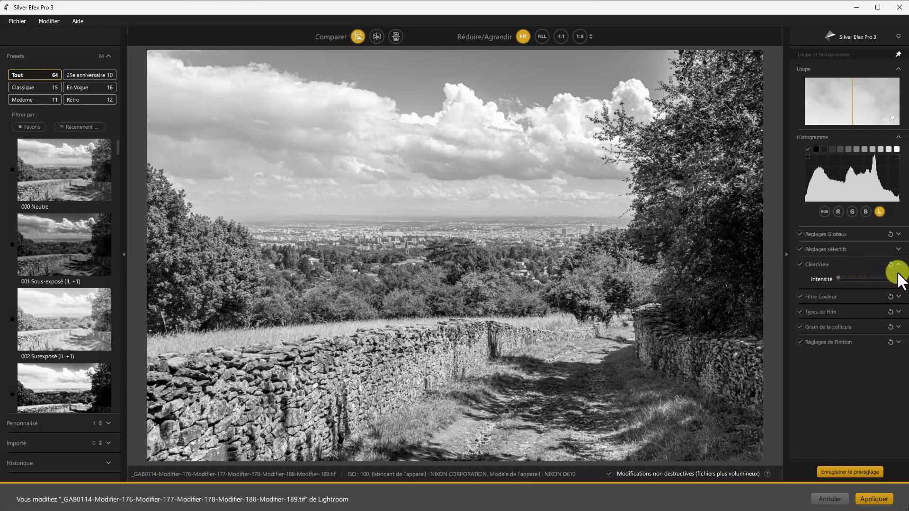
left_click(899, 265)
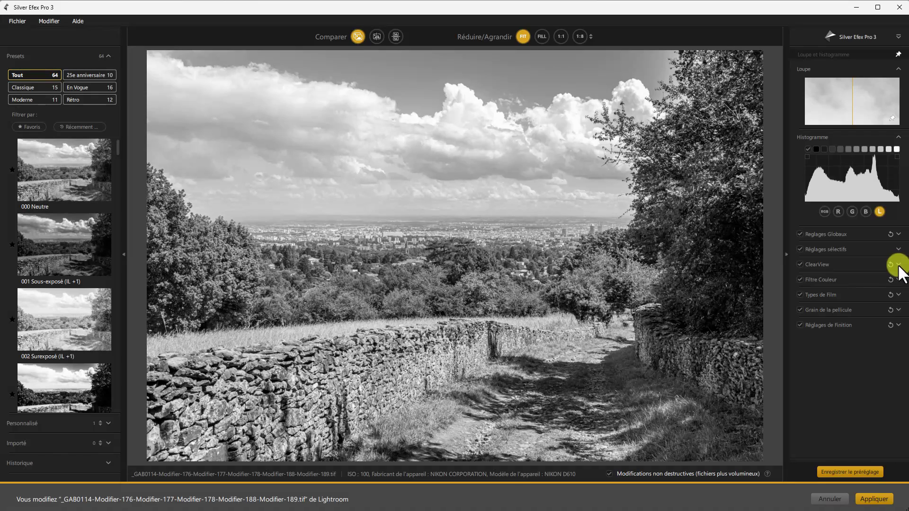
Step: View the Filtre Couleur, Types de Film and Grain de la pellicule settings in turn, and leave Réglages de Finition expanded
left_click(899, 281)
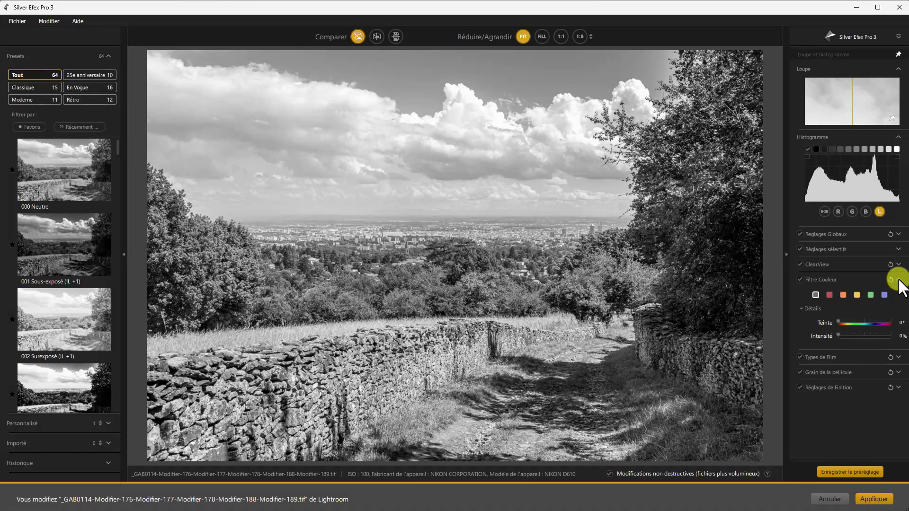
left_click(898, 281)
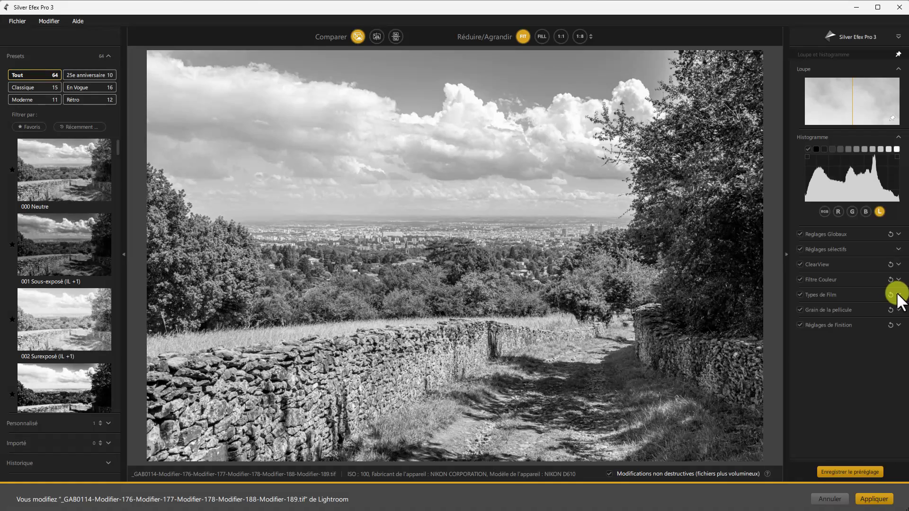
left_click(899, 295)
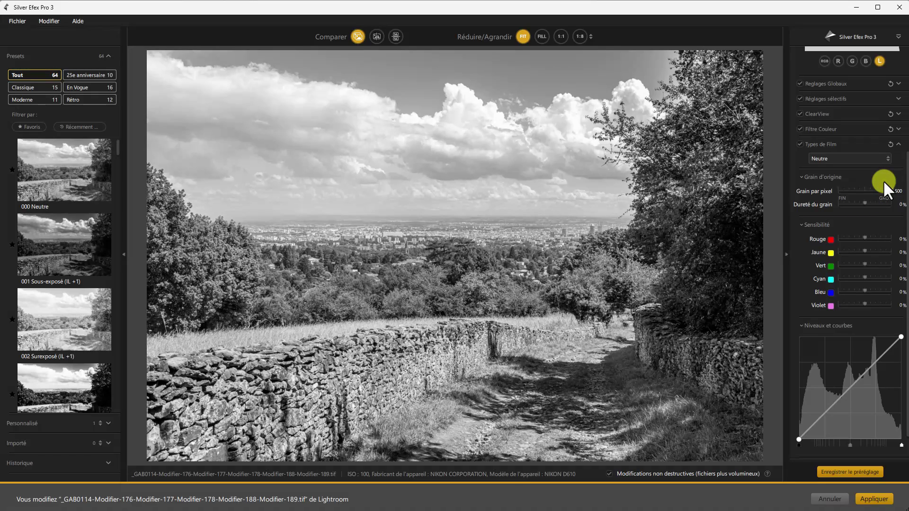
left_click(898, 145)
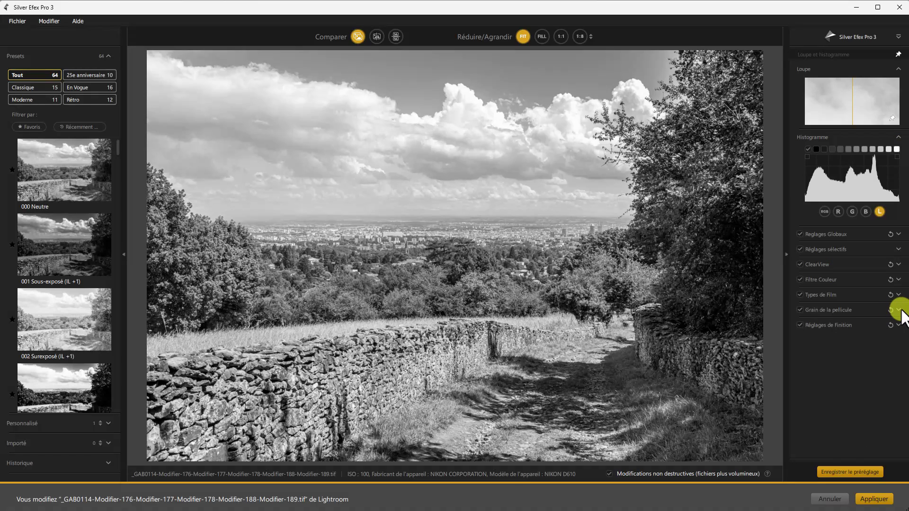
left_click(899, 310)
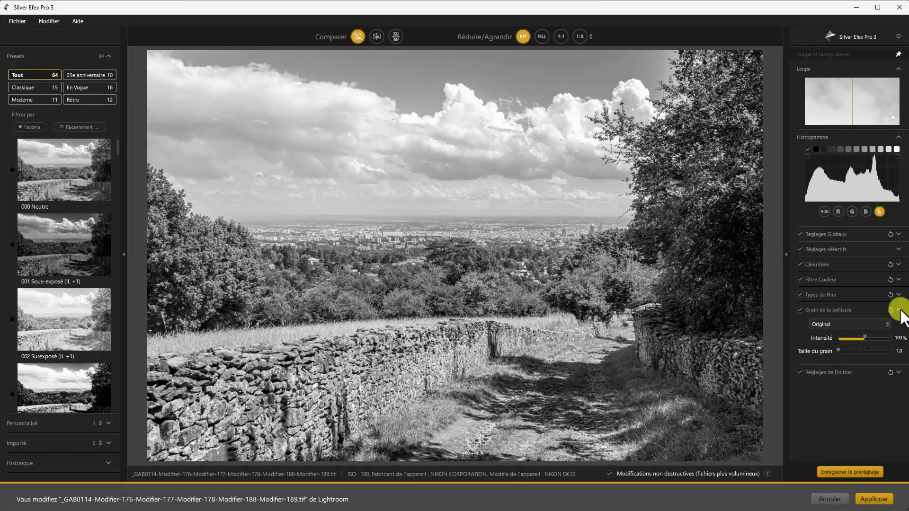
left_click(899, 311)
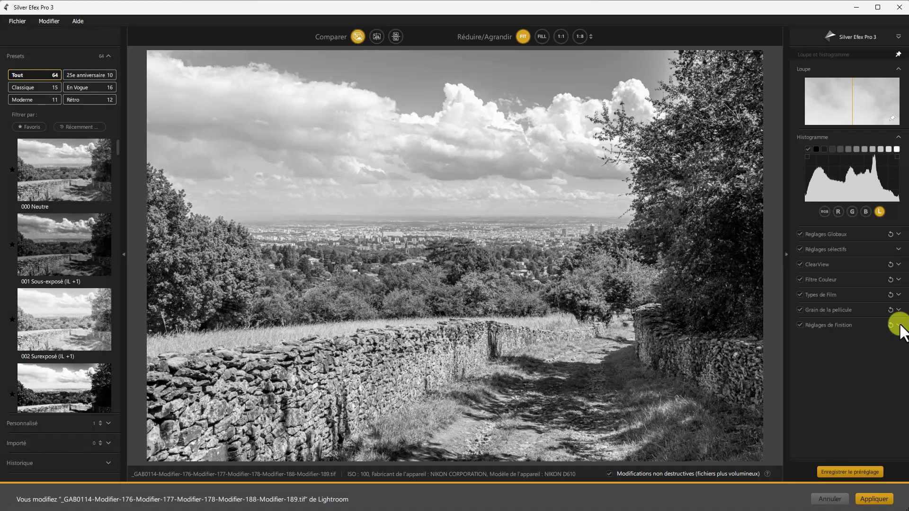
left_click(900, 325)
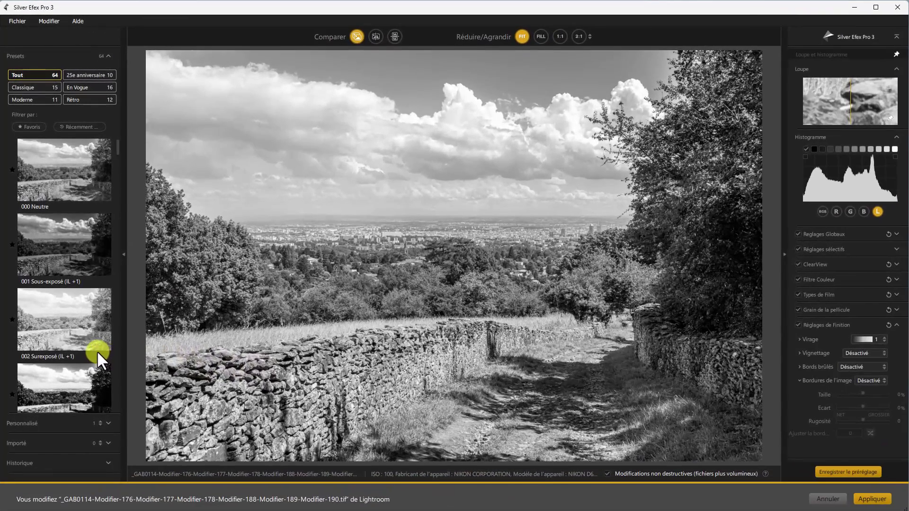
Step: Filter the presets to the Classique category, then show the full Tout list again
left_click(96, 351)
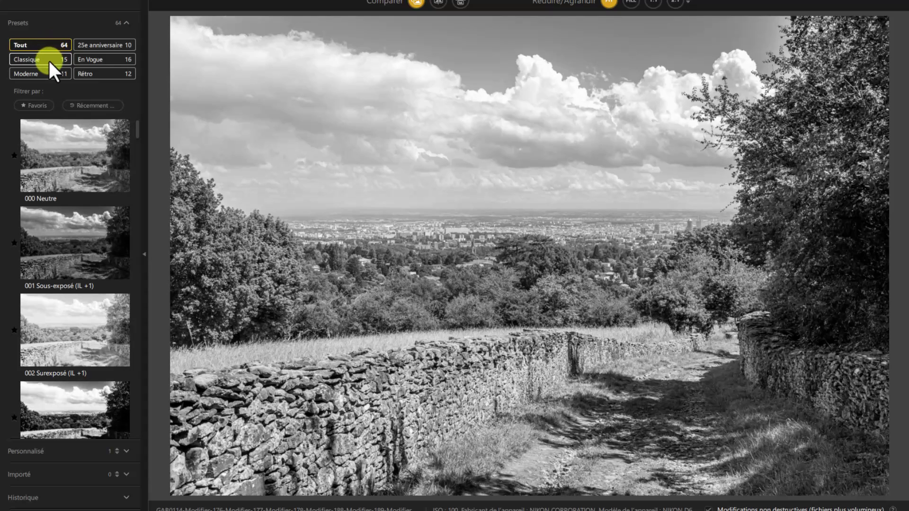
left_click(48, 59)
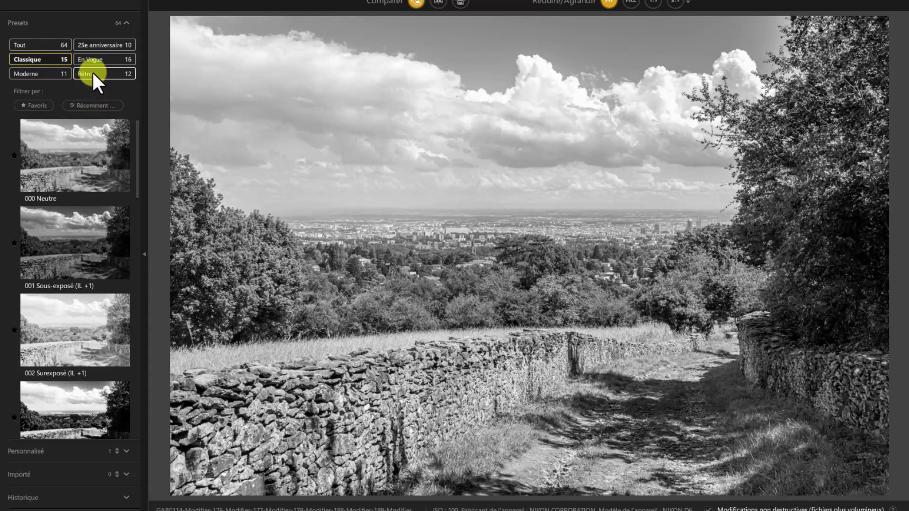
left_click(62, 48)
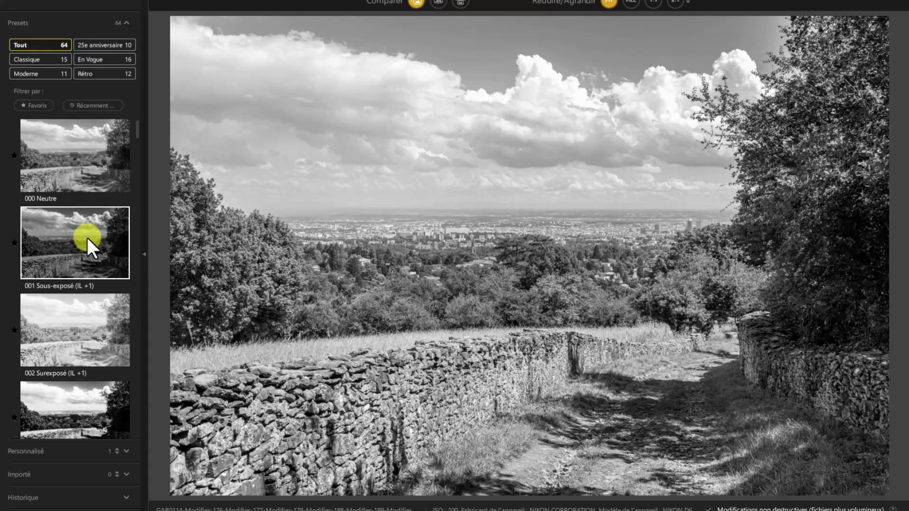
Step: Apply the 005 Haute structure (dure) preset to the photo, accepting replacement of the current settings
scroll(98, 250, "down", 3)
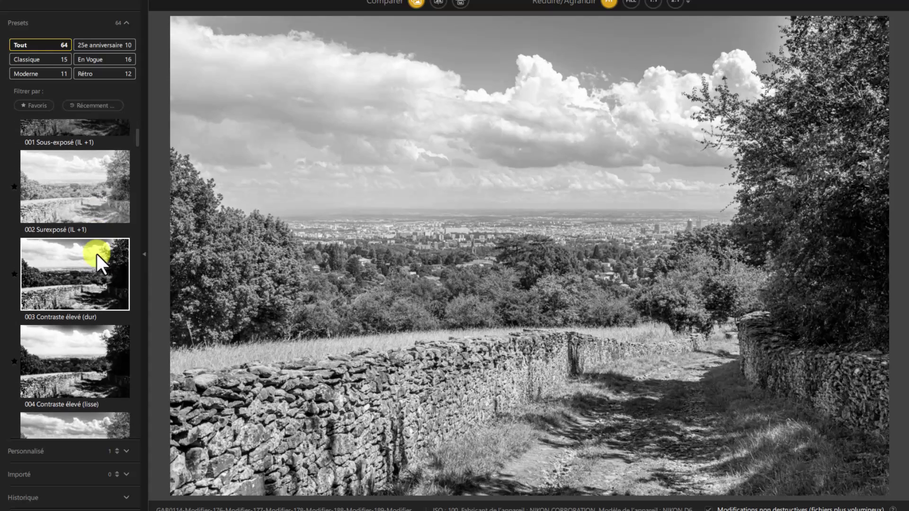
scroll(97, 254, "down", 3)
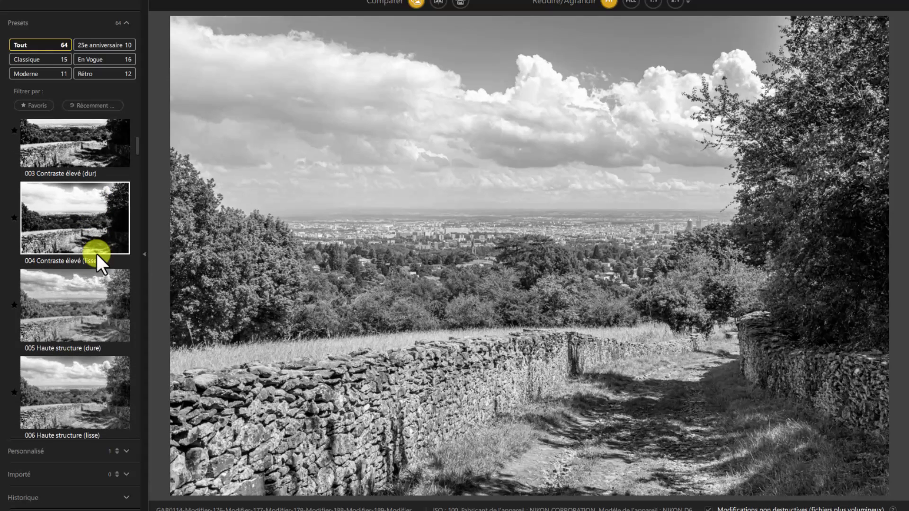
left_click(84, 302)
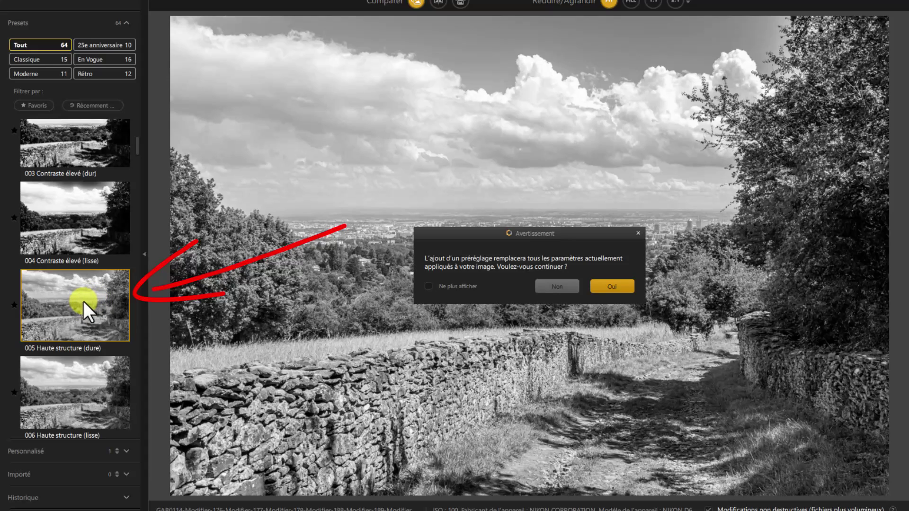
left_click(612, 286)
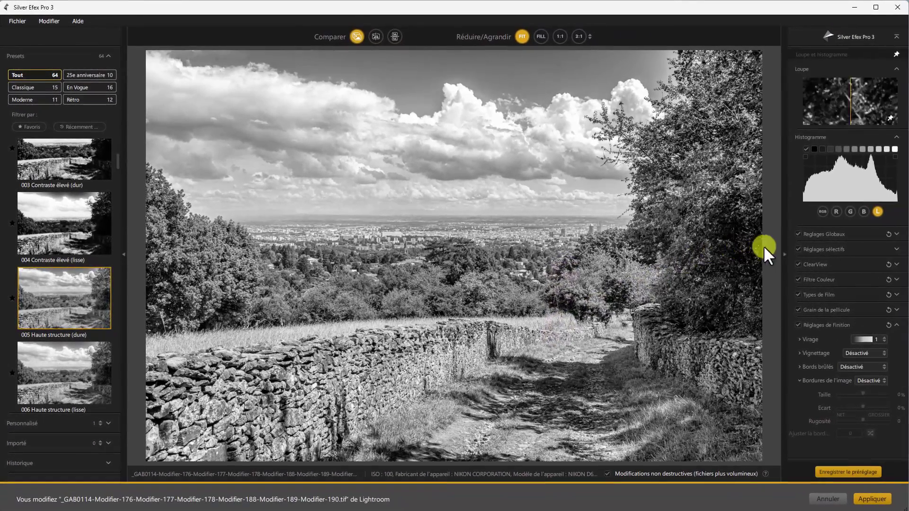
Step: Review the adjustments the preset makes in the Reglages Globaux and following sections, and mark 005 Haute structure (dure) as a favourite
left_click(799, 234)
scroll(898, 239, "down", 3)
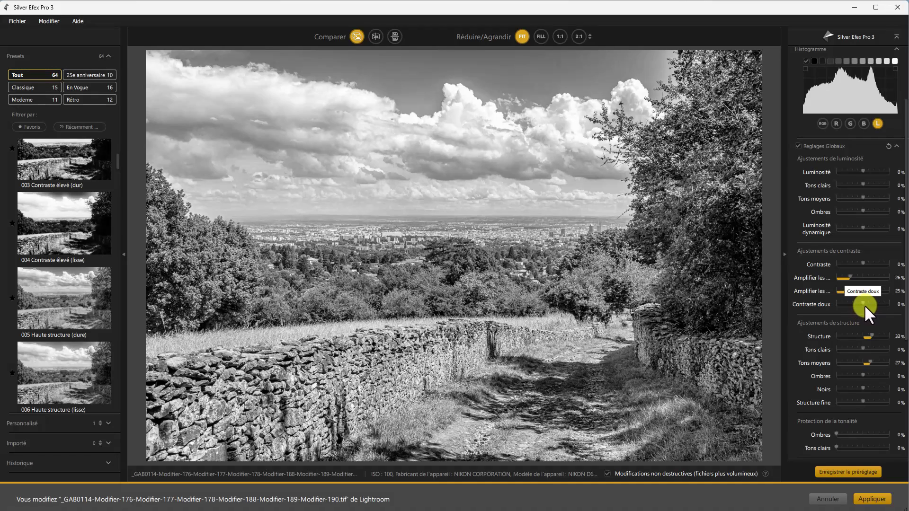
scroll(894, 335, "down", 4)
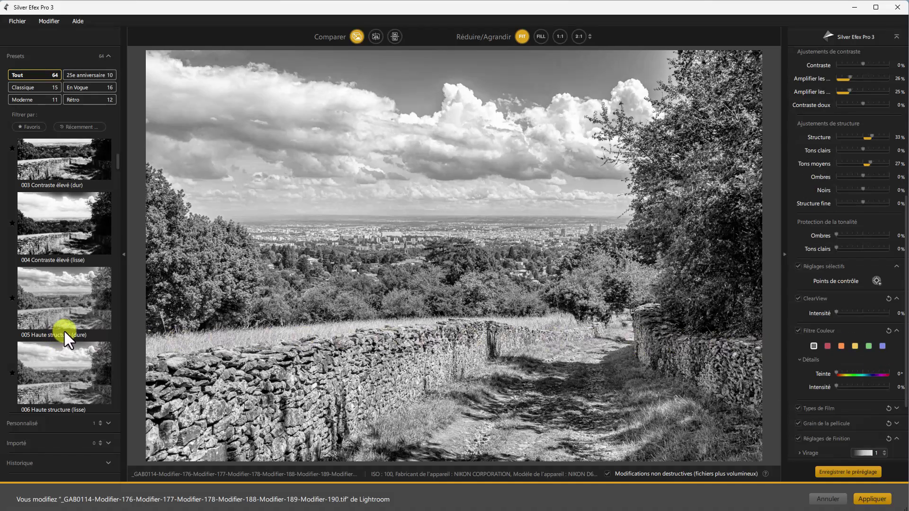
left_click(16, 302)
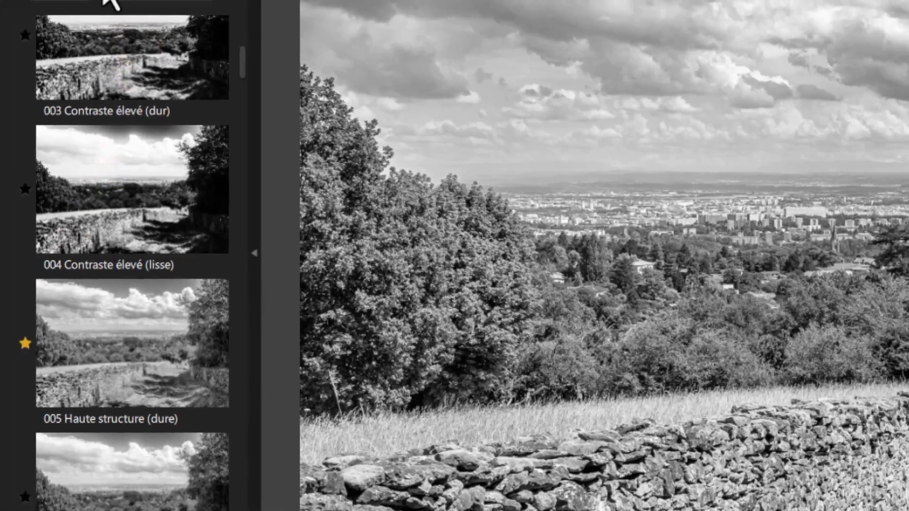
Step: Filter the presets to show only the favourites, then remove the Favoris filter to list them all again
left_click(36, 125)
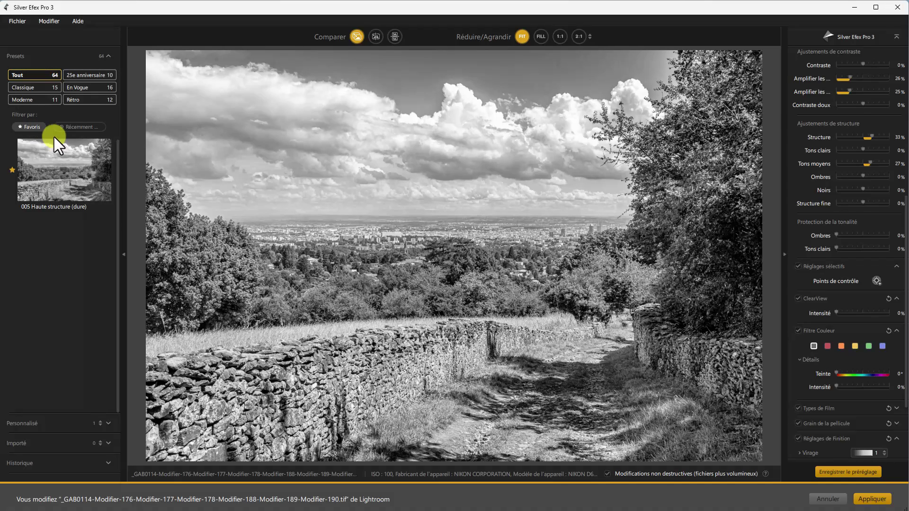
left_click(25, 126)
left_click(46, 171)
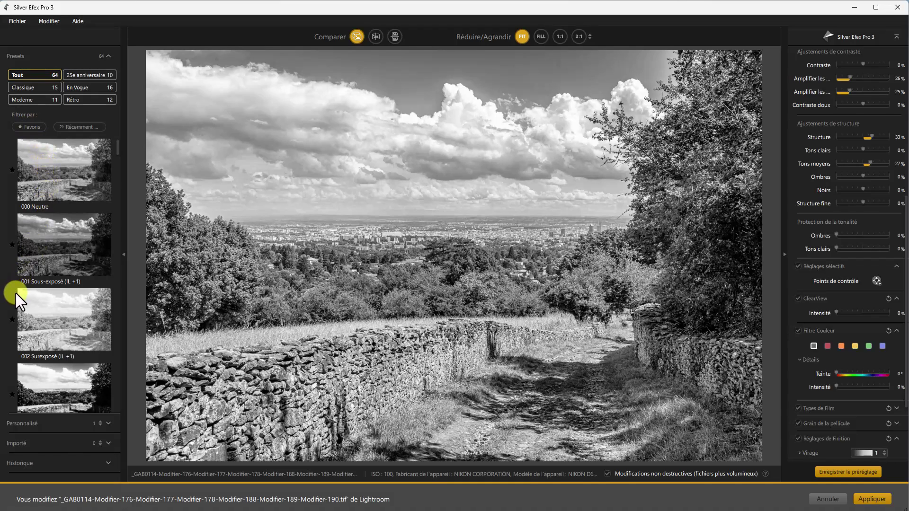
Step: Apply the 015 Dynamique complète (dur) preset, accepting replacement of the current settings, and mark it as a favourite
scroll(21, 303, "down", 5)
scroll(22, 300, "down", 10)
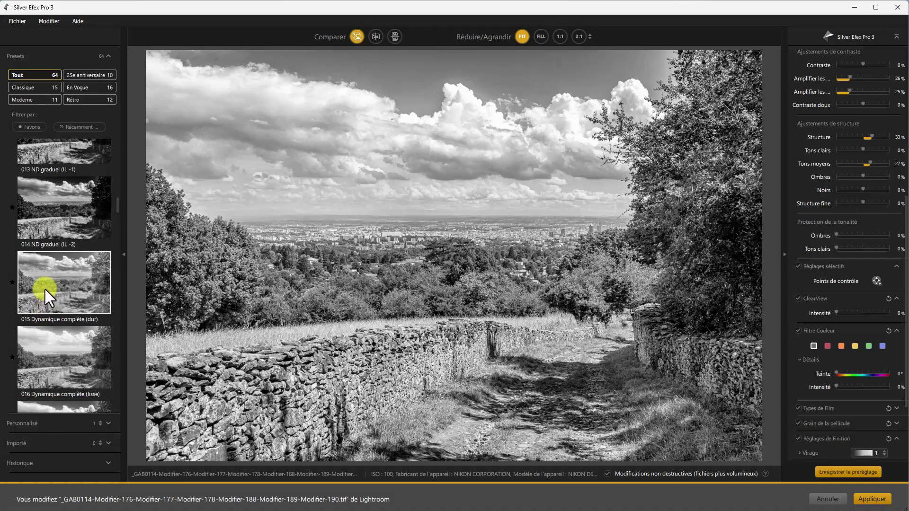
left_click(46, 286)
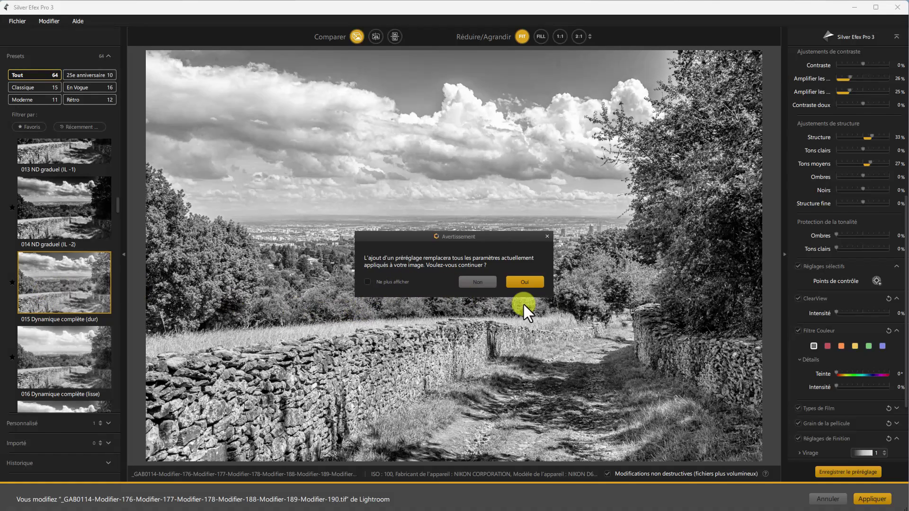
left_click(534, 288)
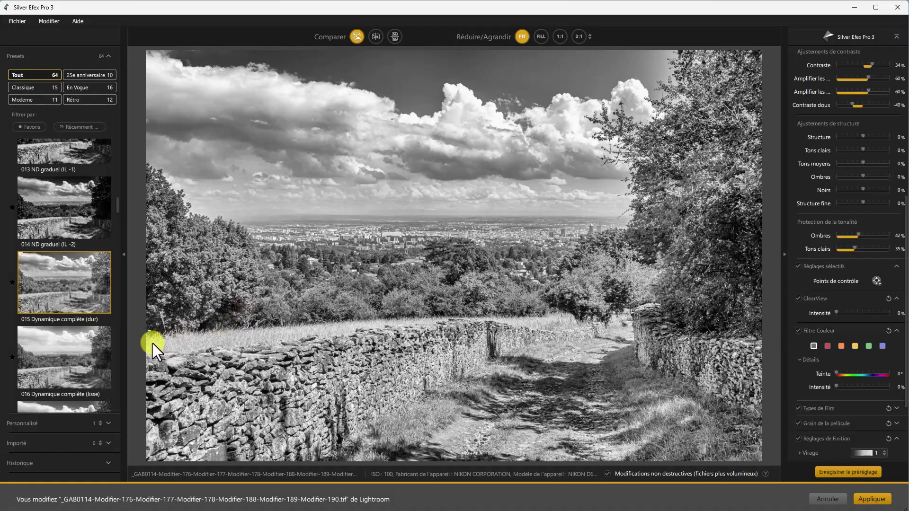
scroll(75, 348, "down", 2)
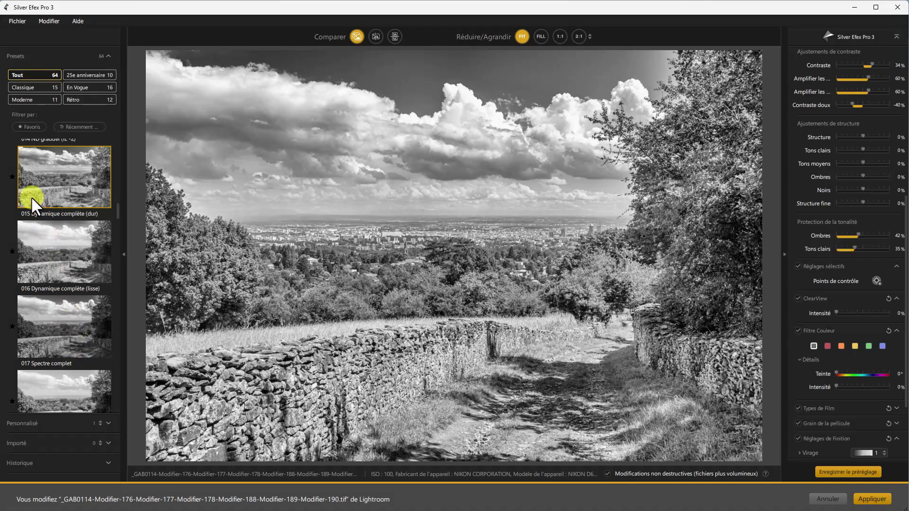
left_click(13, 176)
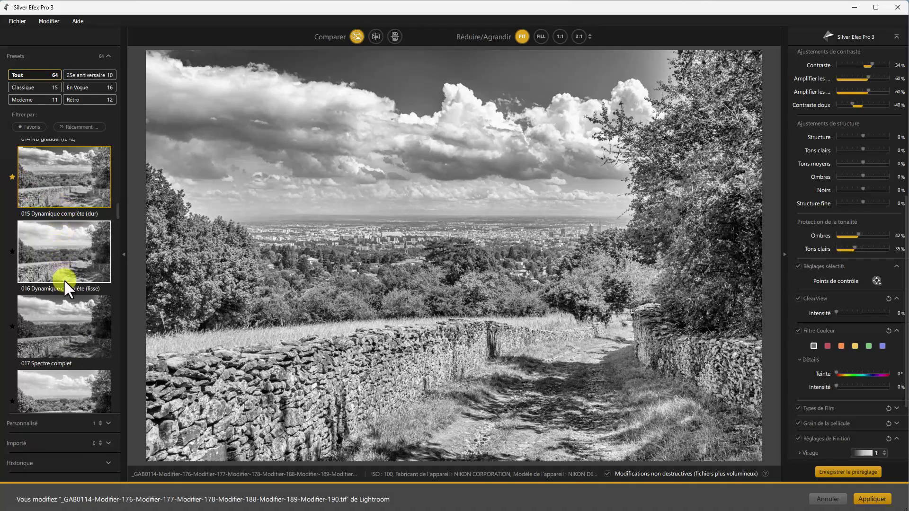
Step: Apply the 024 Contraste complet et structure preset to the photo, accepting replacement of the current settings
scroll(64, 280, "down", 6)
scroll(64, 283, "down", 7)
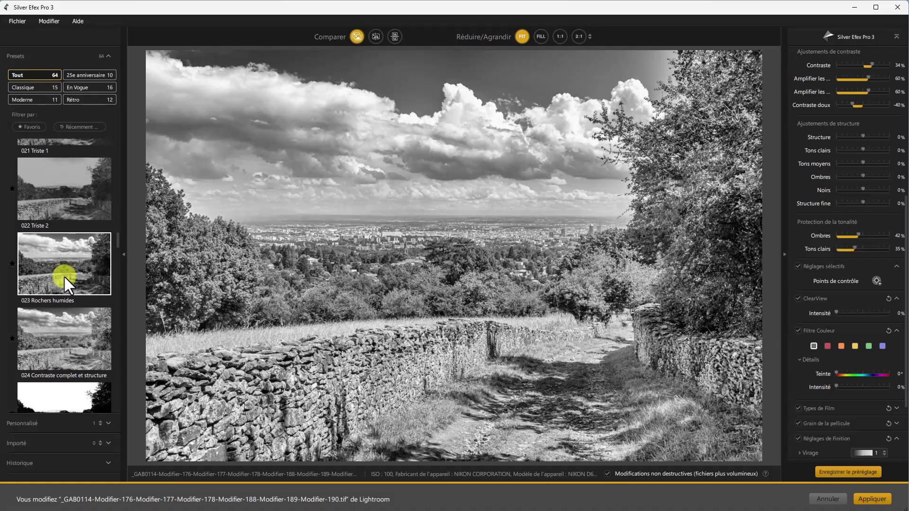
scroll(64, 274, "down", 3)
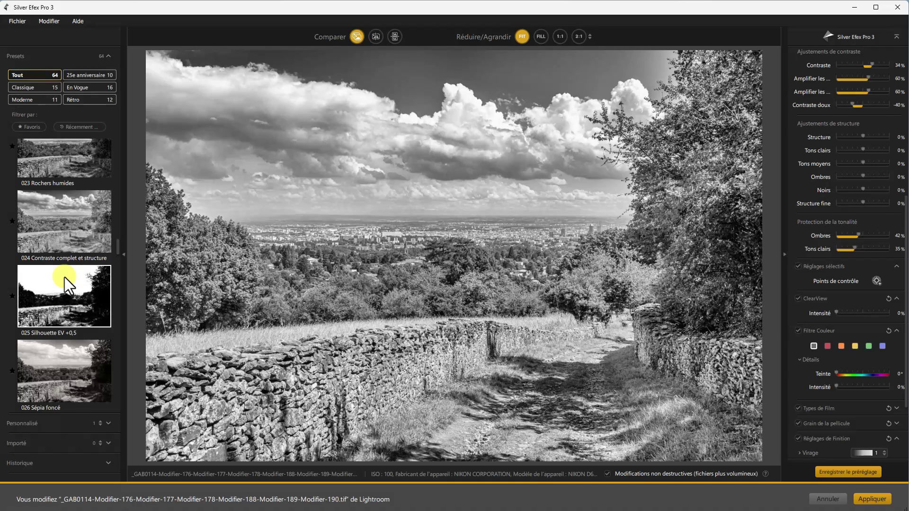
left_click(49, 215)
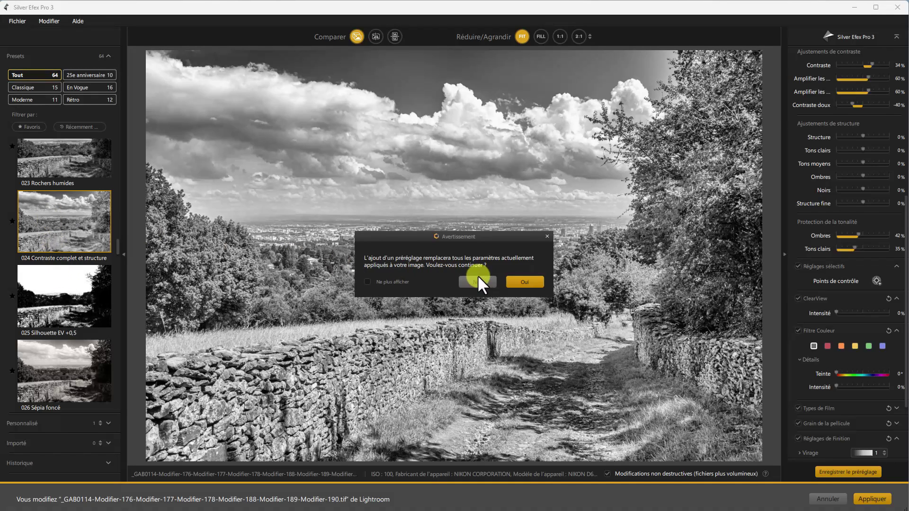
left_click(521, 285)
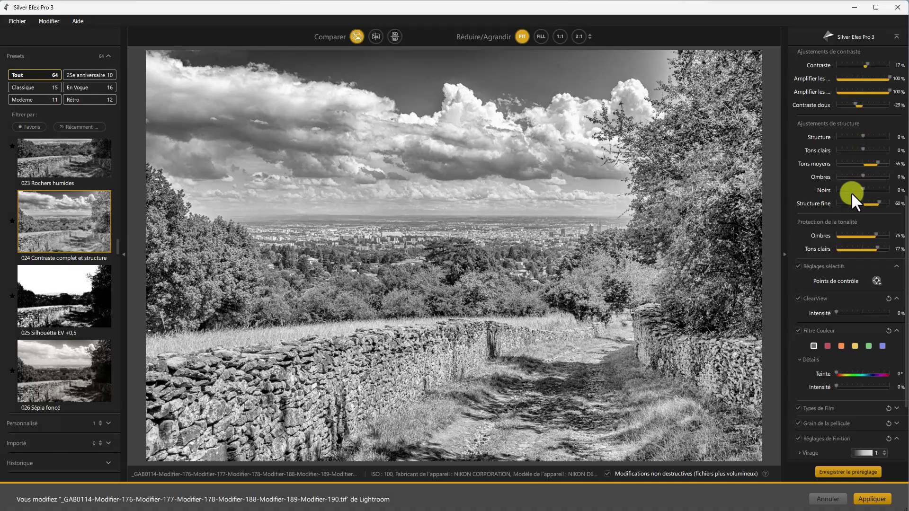
Step: Set Luminosité dynamique to -25% in the Reglages Globaux and save the settings as a custom preset named Tuto, with control points included
scroll(796, 229, "up", 5)
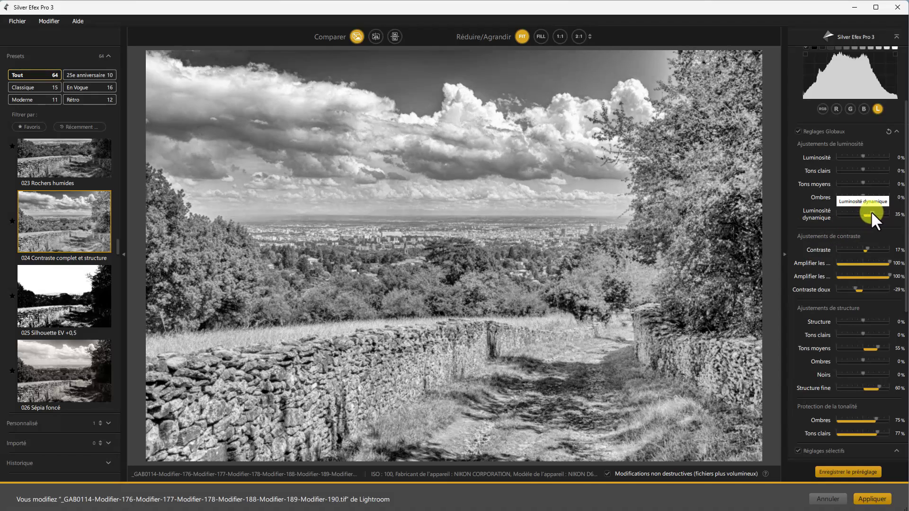
left_click_drag(862, 211, 857, 213)
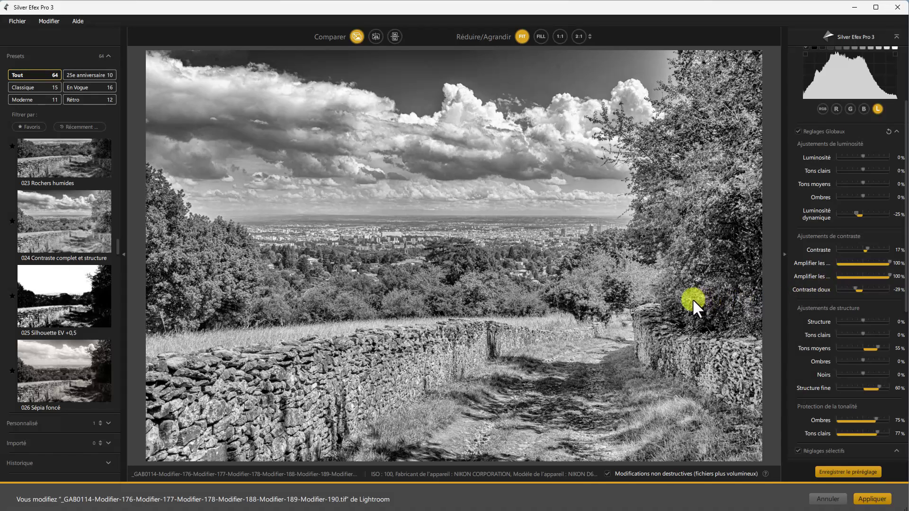
left_click(849, 473)
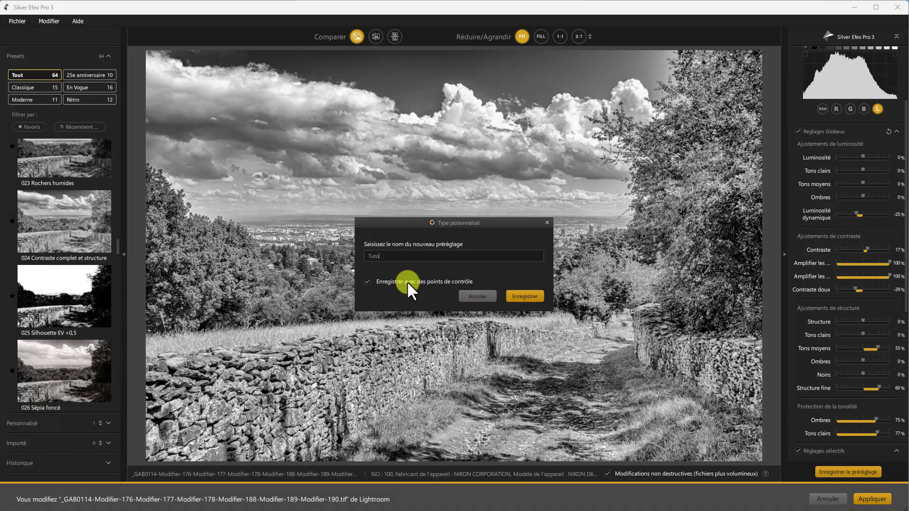
key("Return")
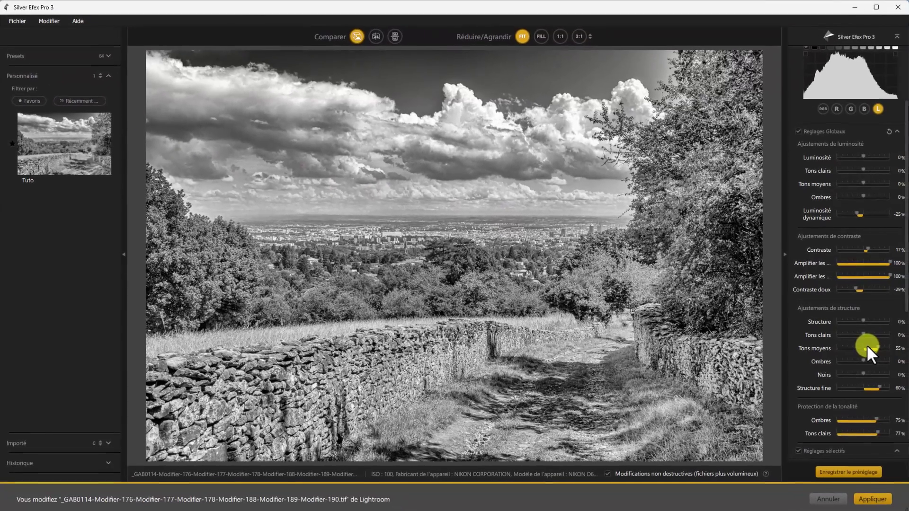
Step: Set the structure's Tons moyens to 31% and update the custom Tuto preset with the current settings
mouse_move(867, 344)
left_mouse_down()
mouse_move(878, 346)
mouse_move(870, 345)
left_mouse_up()
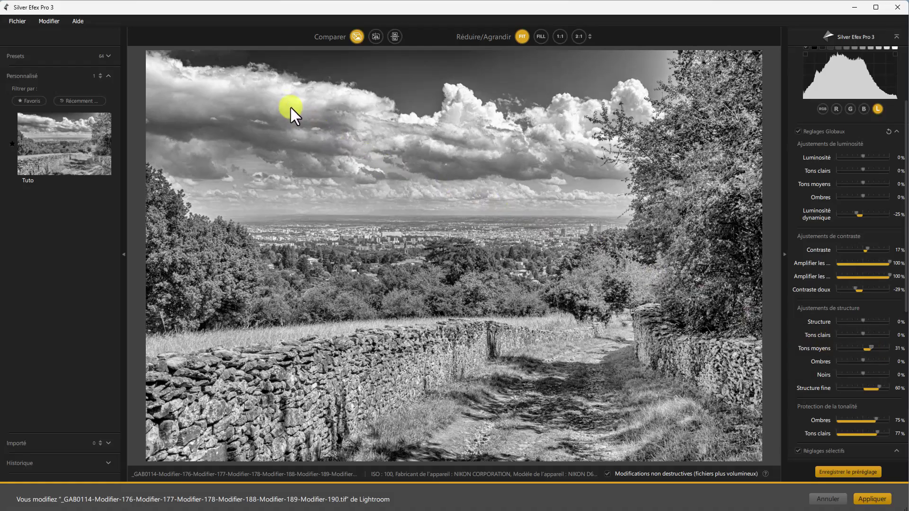
mouse_move(106, 131)
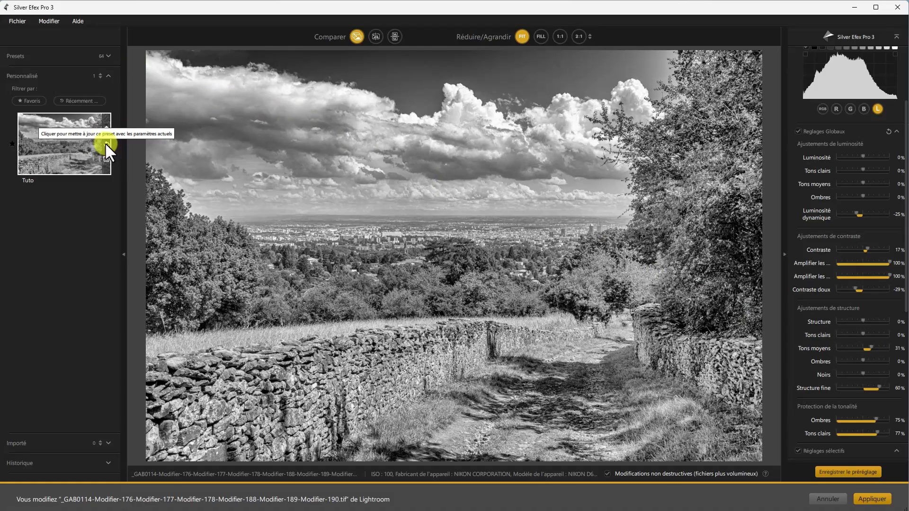
left_click(106, 144)
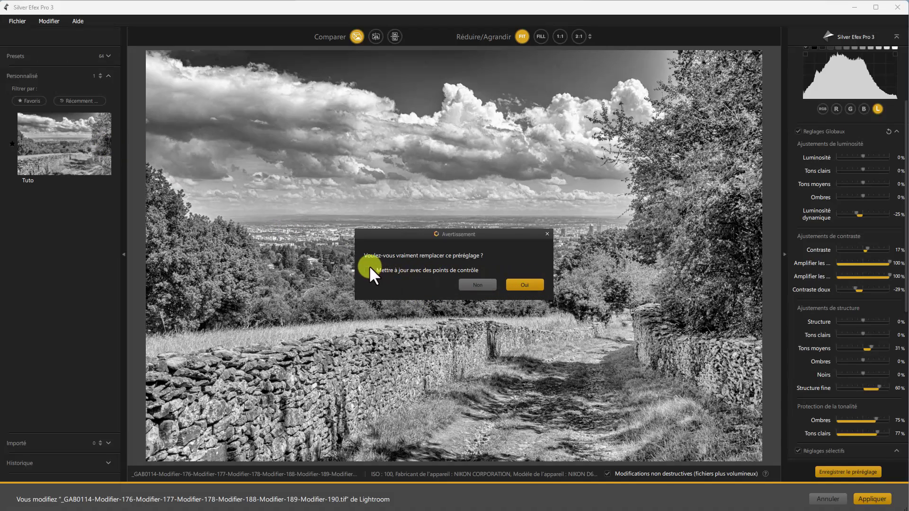
key("Return")
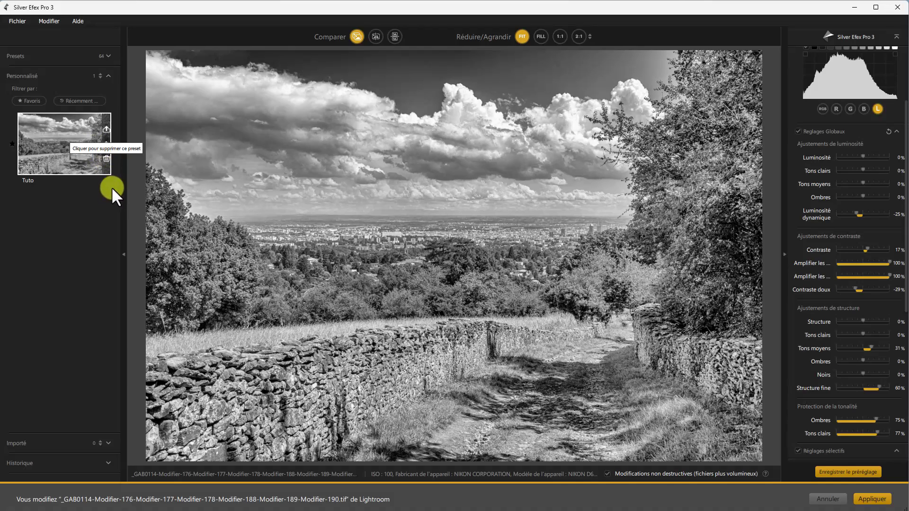
mouse_move(108, 137)
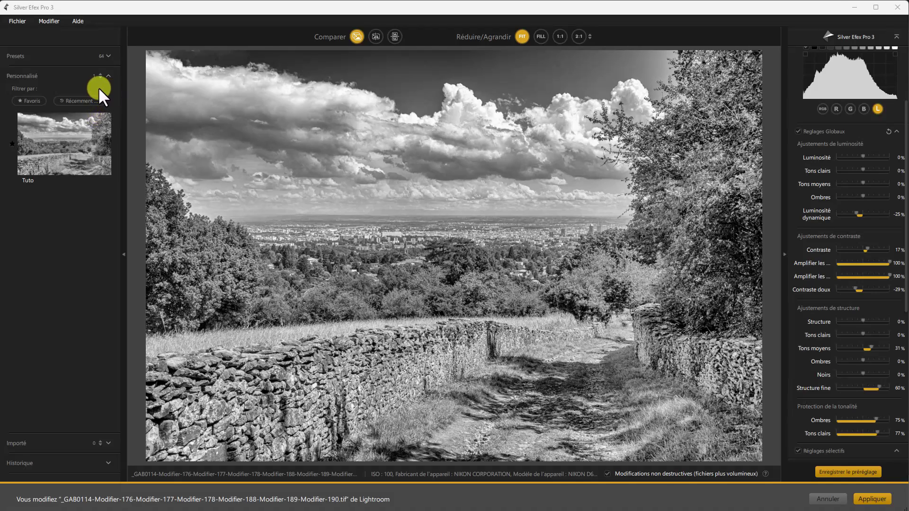
Step: View the preset import file chooser for the Importé section, cancel it, and return to the Personnalisé presets
left_click(104, 442)
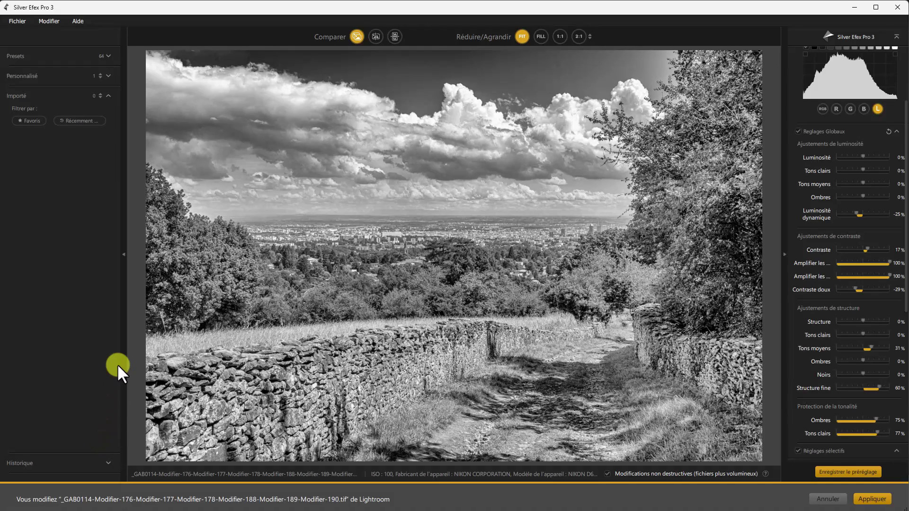
left_click(100, 97)
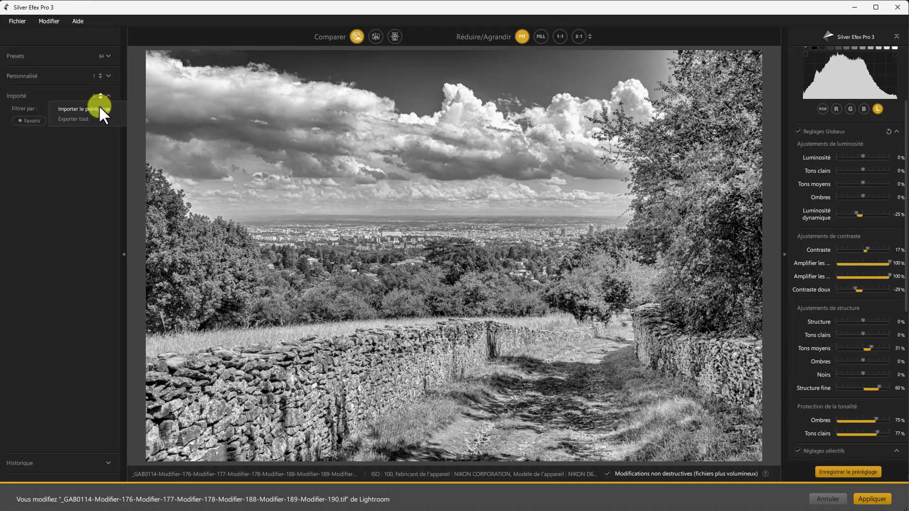
left_click(99, 108)
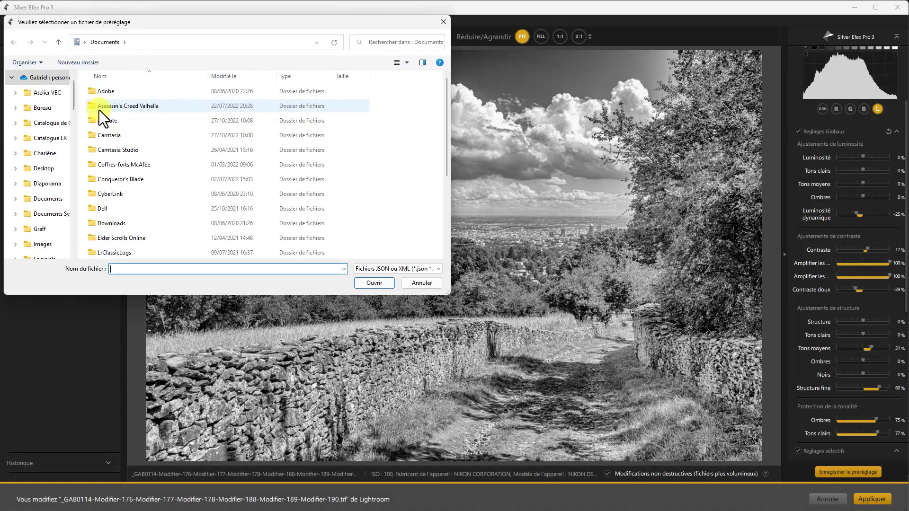
left_click(424, 283)
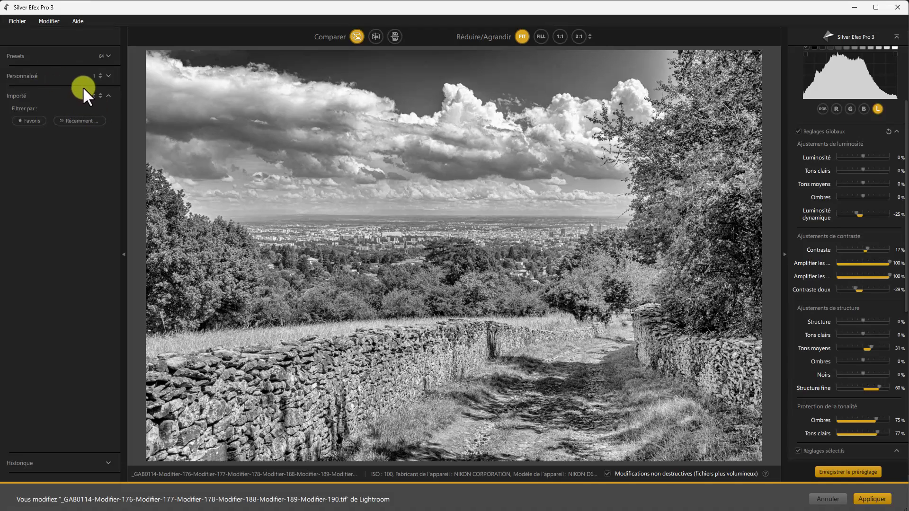
left_click(108, 76)
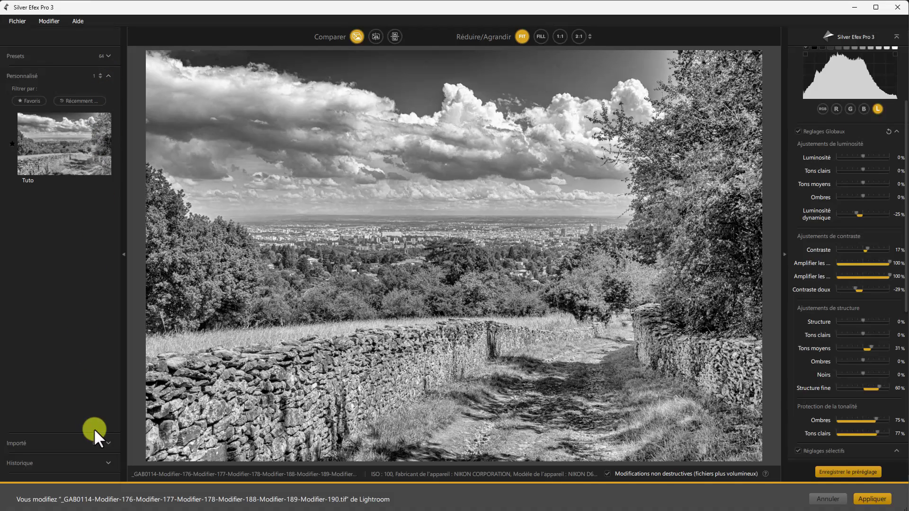
Step: Return the photo to the État du filtre Activé entry in the Historique, then restore the final Tons moyens 31% entry
left_click(108, 463)
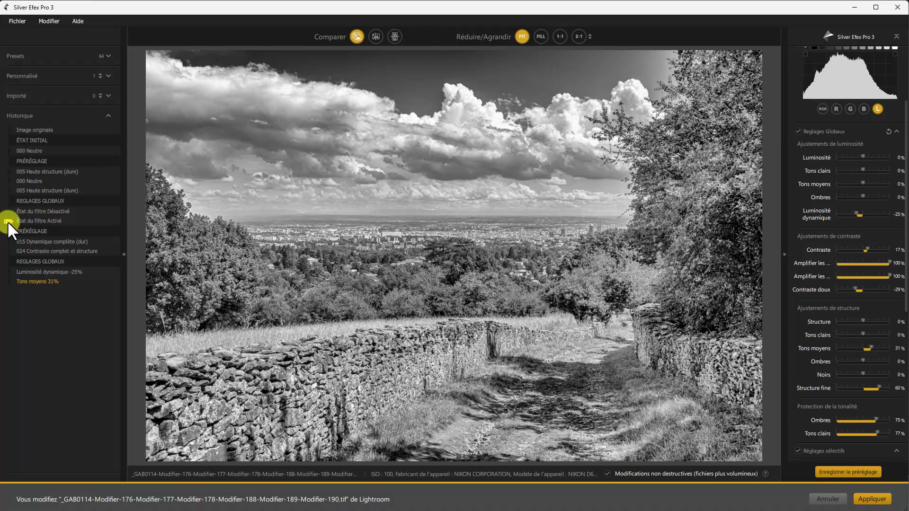
left_click(32, 221)
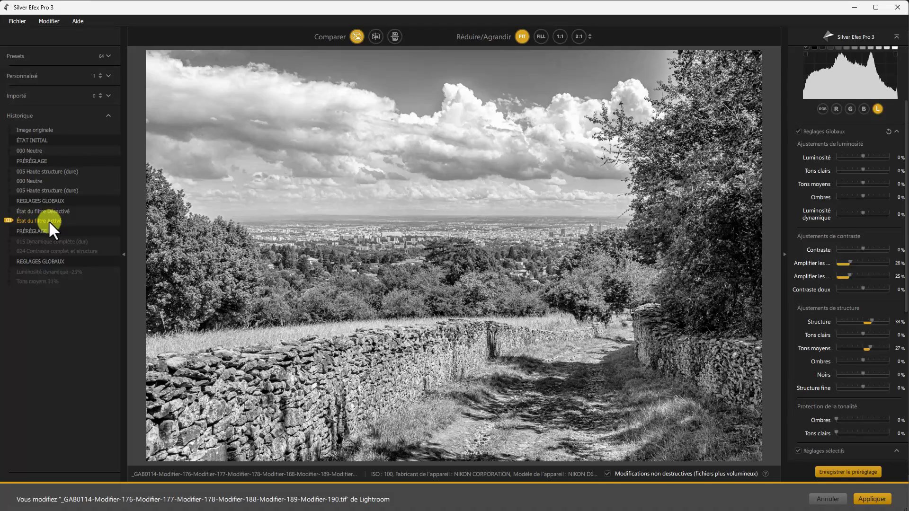
left_click(49, 282)
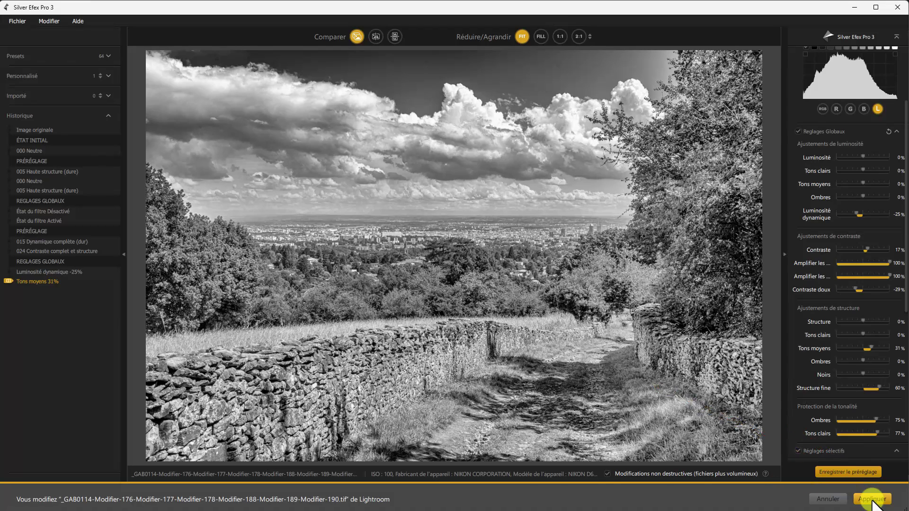
Step: Apply the 000 Neutre preset from the full preset list, accepting replacement of the current settings
left_click(14, 56)
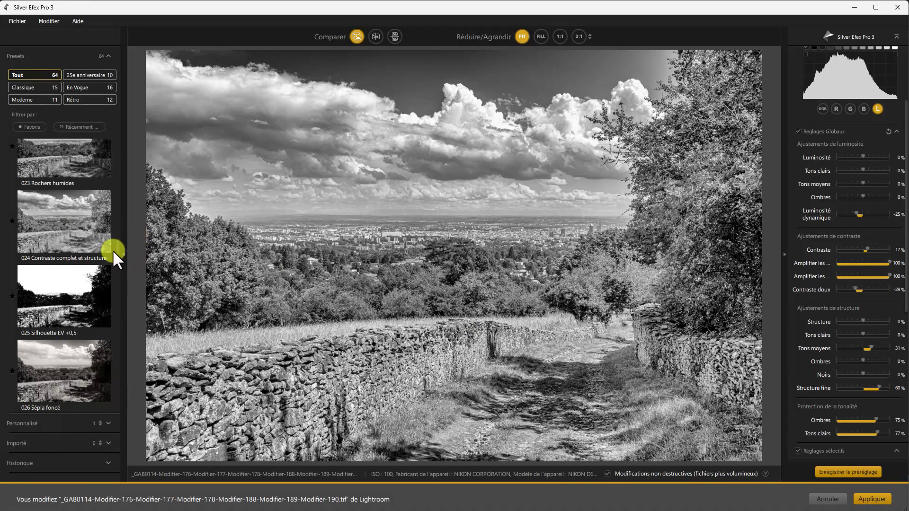
scroll(114, 249, "up", 8)
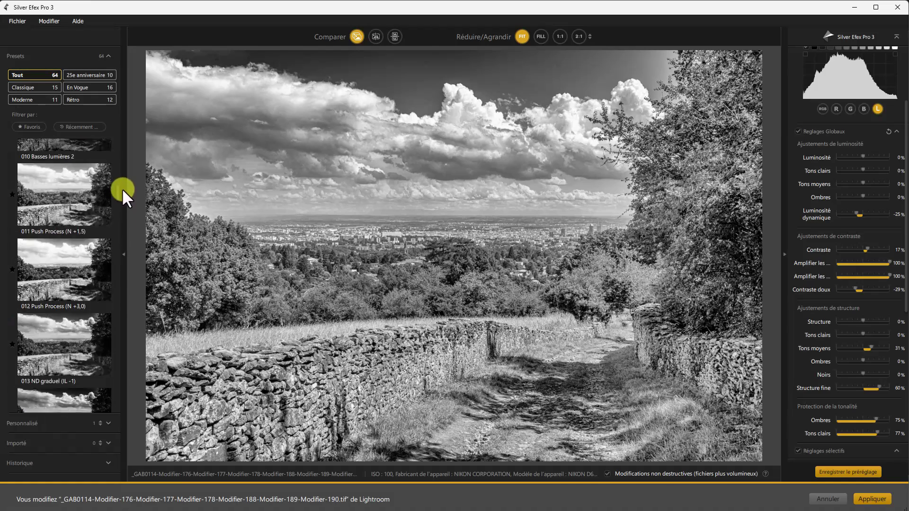
scroll(122, 189, "up", 6)
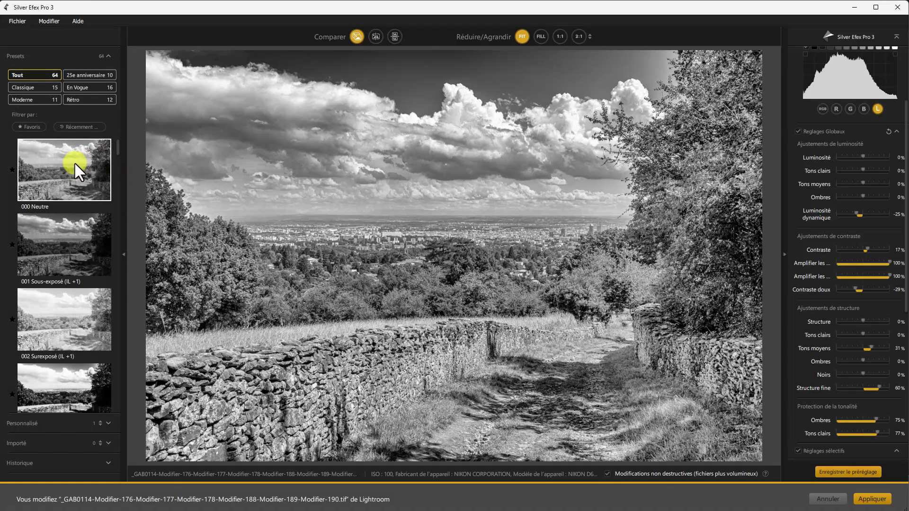
left_click(74, 162)
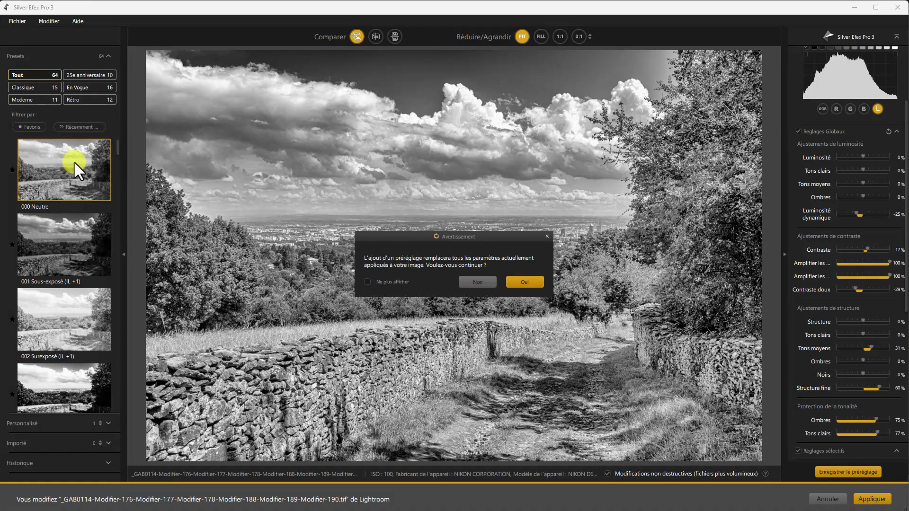
left_click(521, 282)
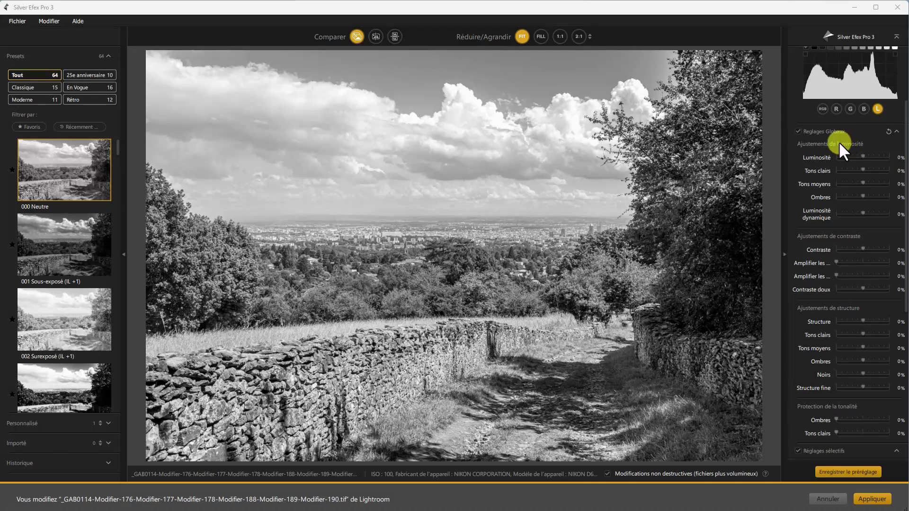
Step: Collapse the Réglages Globaux, Réglages sélectifs, ClearView, Filtre Couleur and Réglages de Finition sections
left_click(897, 132)
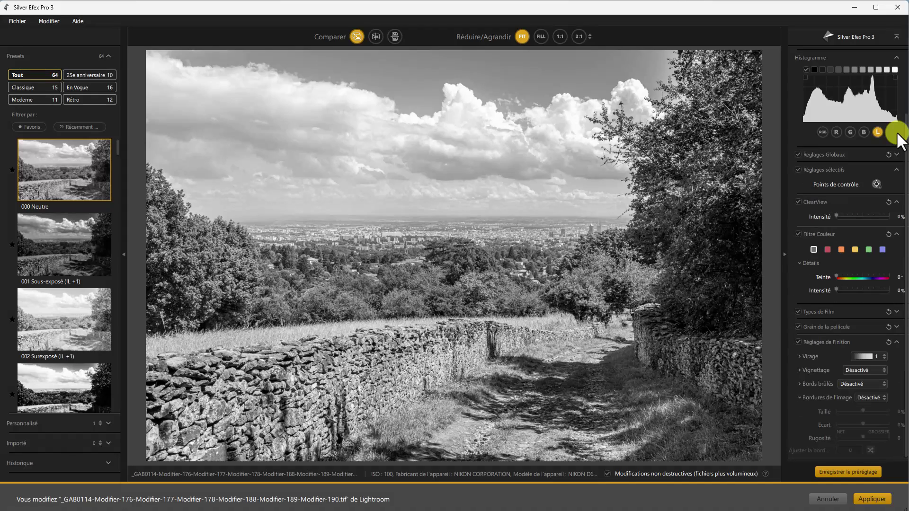
left_click(897, 170)
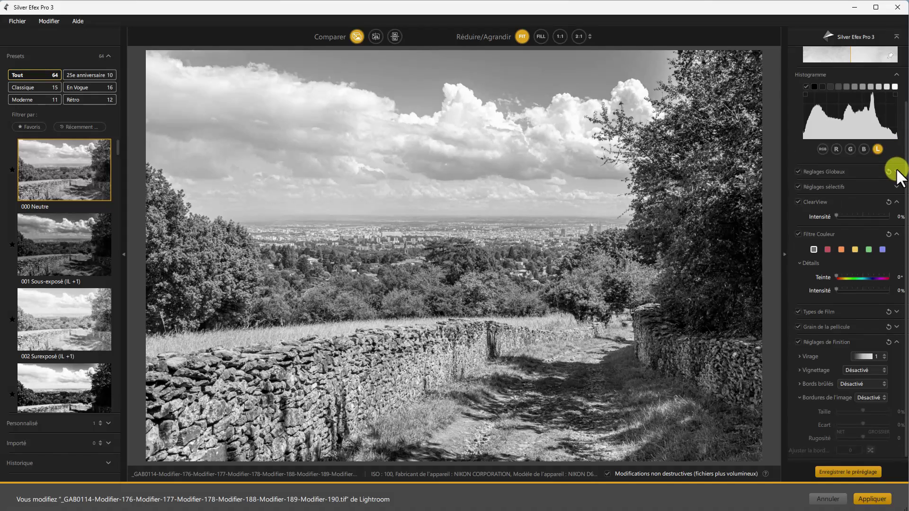
left_click(896, 202)
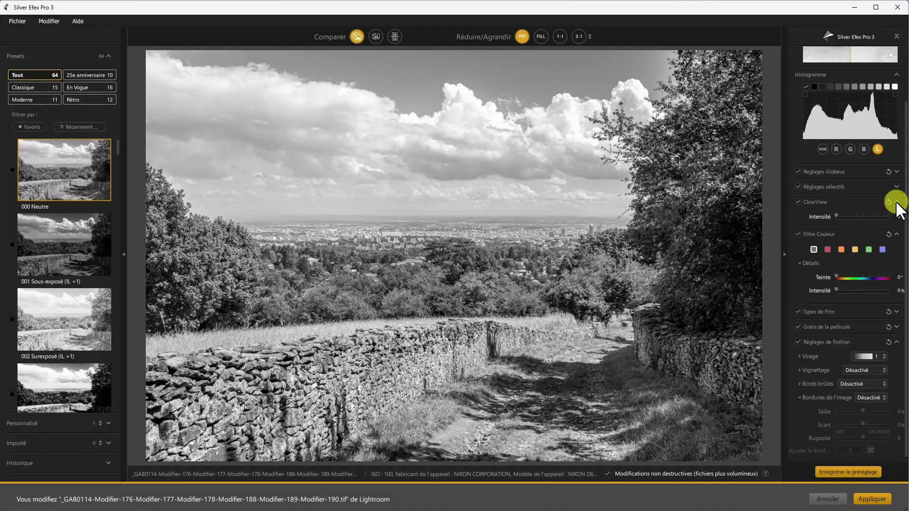
left_click(896, 234)
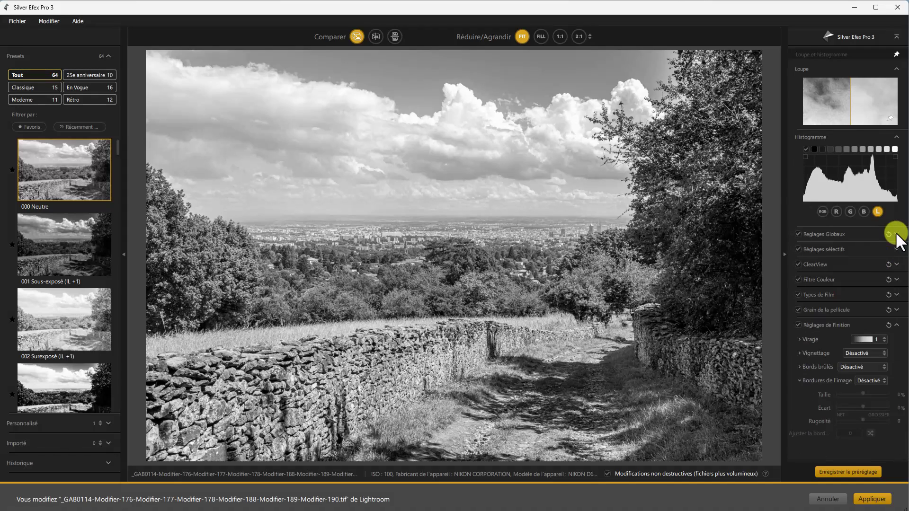
left_click(896, 325)
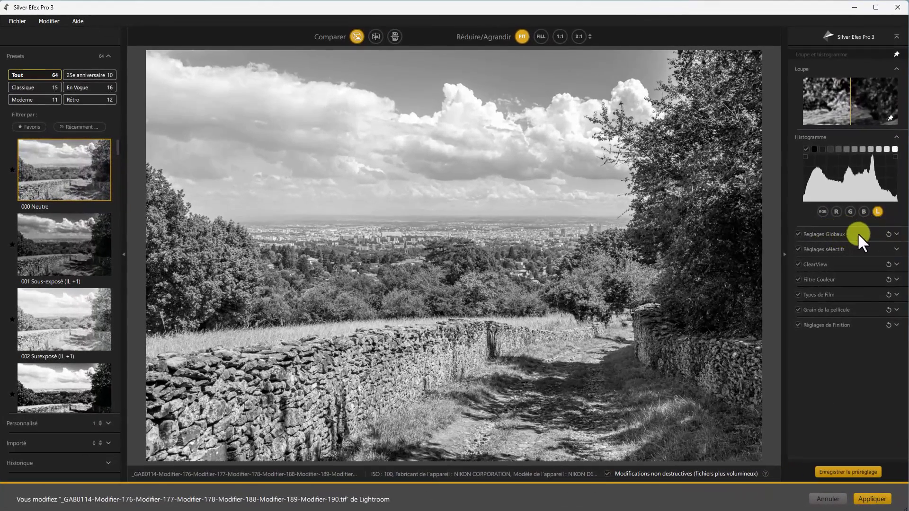
Step: Expand Réglages Globaux and try lowering Luminosité to -87% and reducing the brightness Tons clairs, resetting each to 0%
left_click(898, 234)
scroll(899, 239, "down", 2)
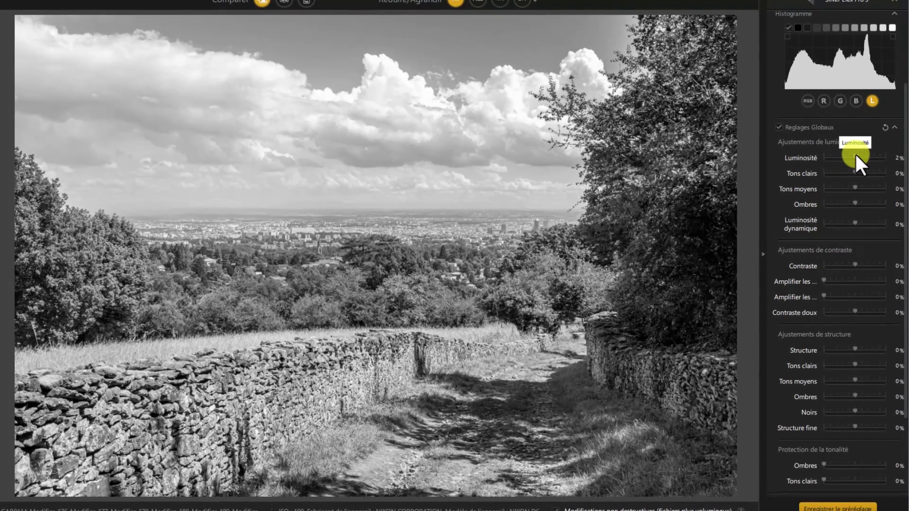
left_click_drag(862, 171, 836, 157)
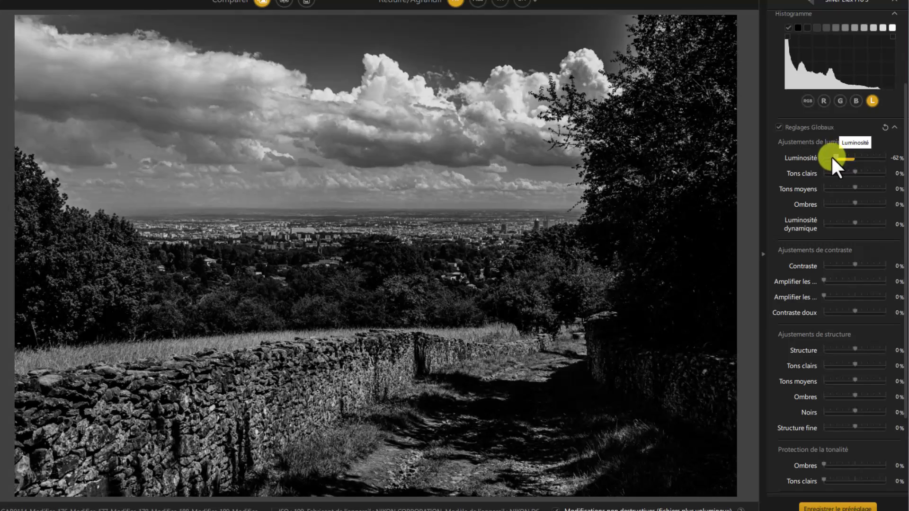
left_click_drag(830, 158, 831, 158)
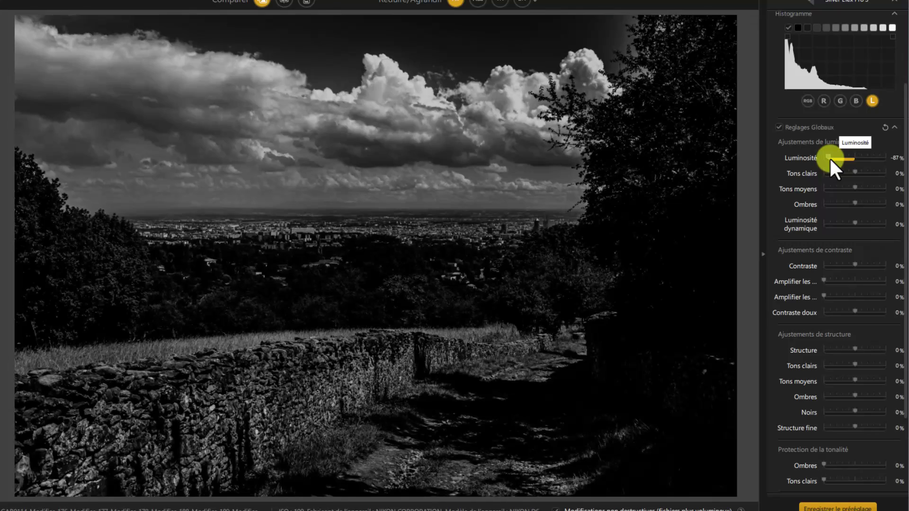
double_click(830, 157)
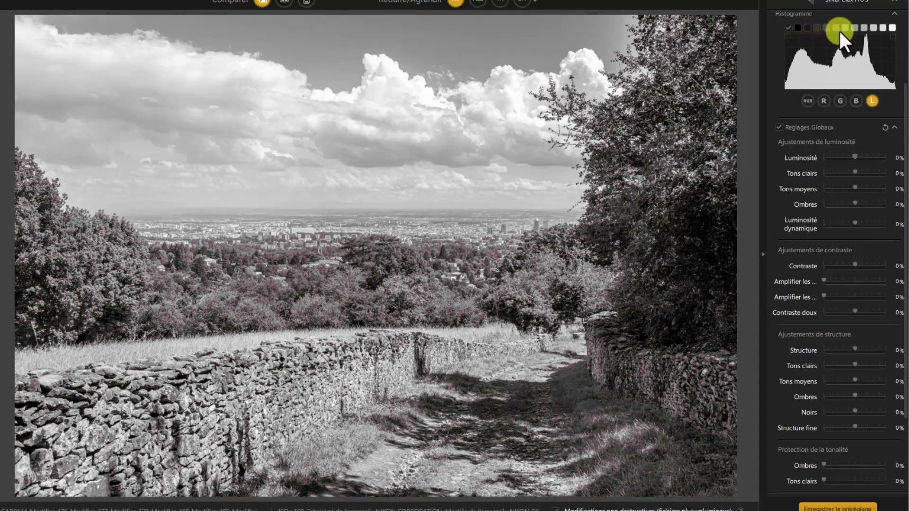
mouse_move(856, 172)
left_mouse_down()
mouse_move(868, 172)
mouse_move(850, 171)
left_mouse_up()
double_click(850, 171)
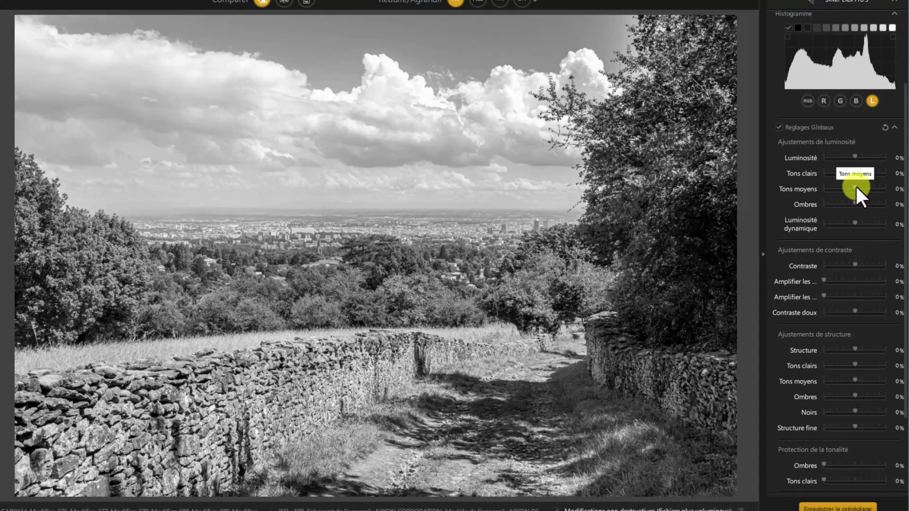
Step: Set the brightness Tons moyens to 12% and Luminosité dynamique to -65%, with Ombres at 0%
mouse_move(857, 188)
left_mouse_down()
mouse_move(865, 189)
mouse_move(842, 186)
mouse_move(858, 185)
left_mouse_up()
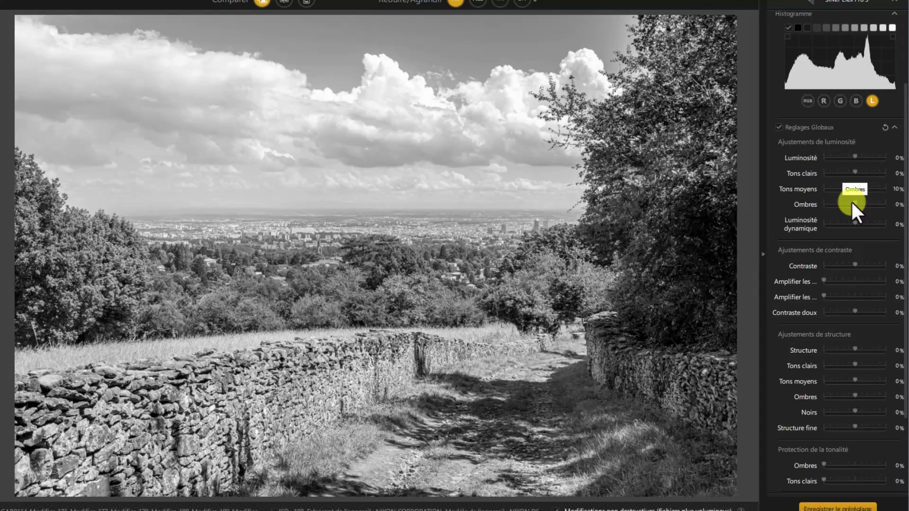
mouse_move(855, 204)
left_mouse_down()
mouse_move(843, 204)
mouse_move(869, 203)
mouse_move(856, 203)
left_mouse_up()
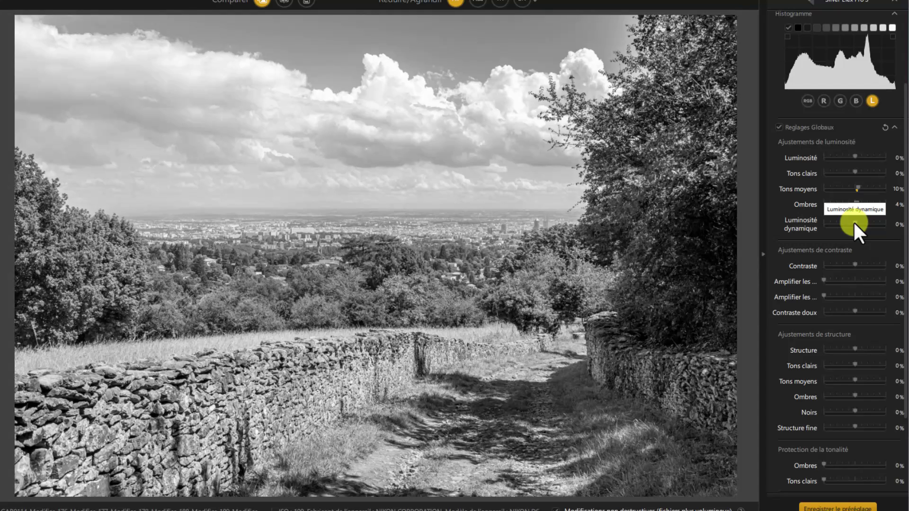
left_click_drag(854, 223, 866, 224)
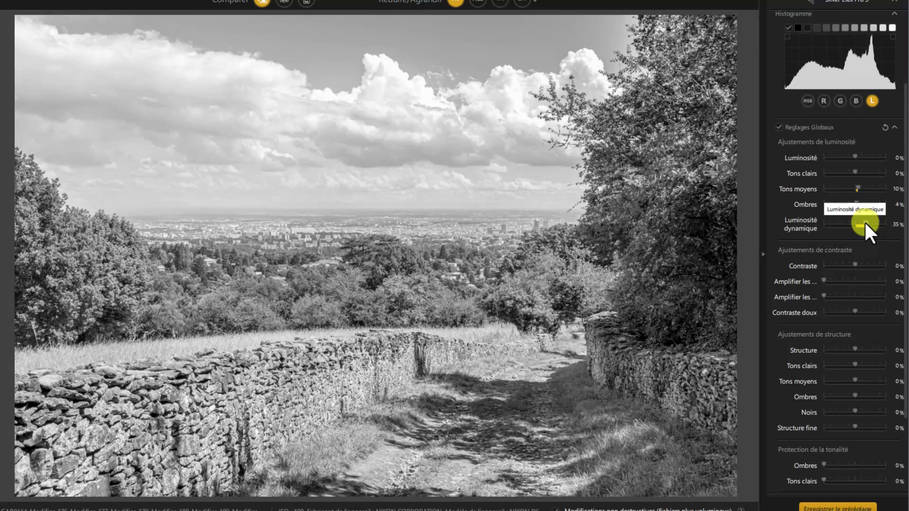
left_click_drag(866, 224, 855, 224)
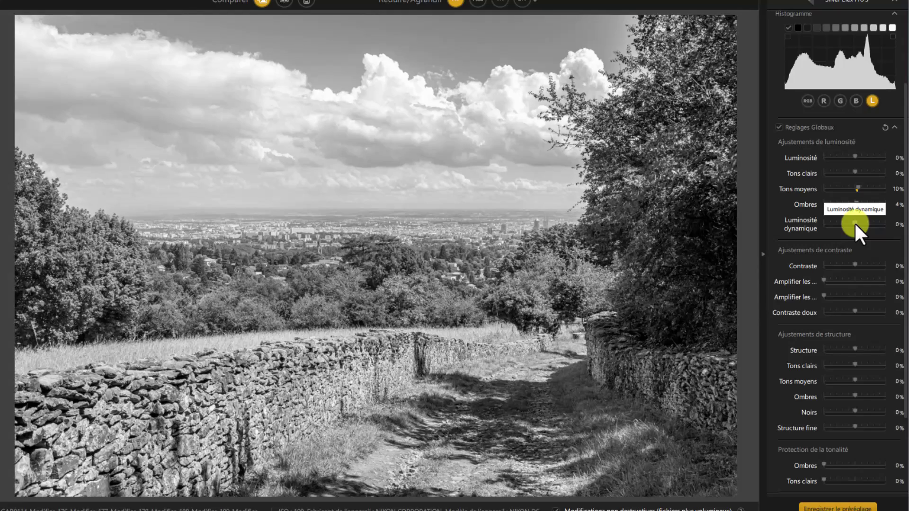
left_click_drag(855, 223, 861, 341)
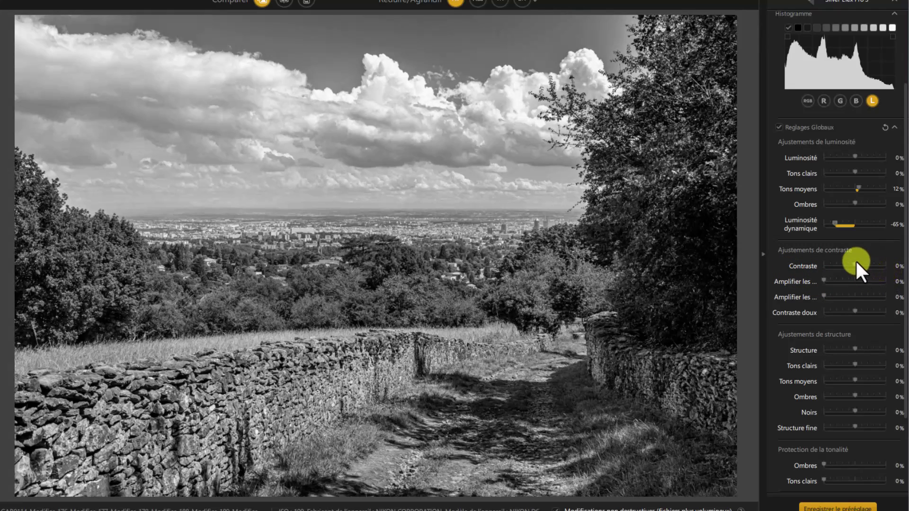
Step: Try Contraste at -79% and reset it to 0%, and set Contraste doux to -37%
left_click_drag(854, 265, 832, 266)
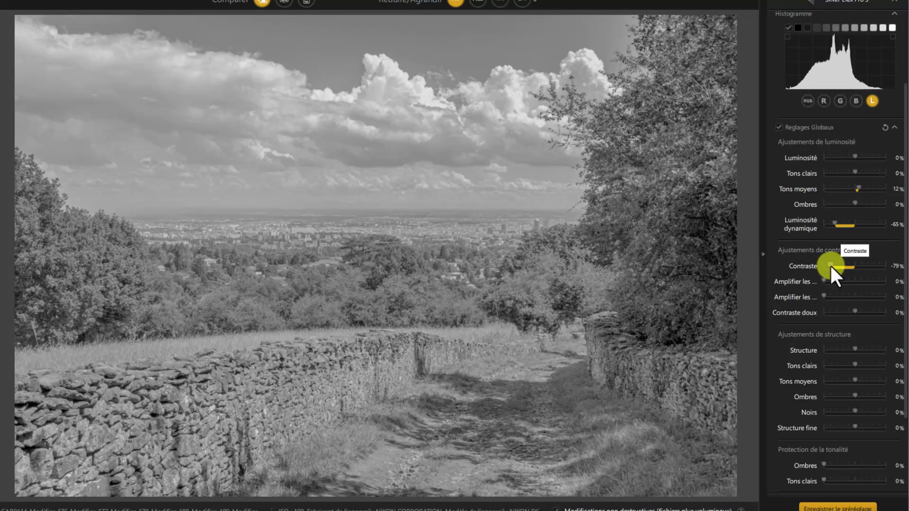
double_click(831, 264)
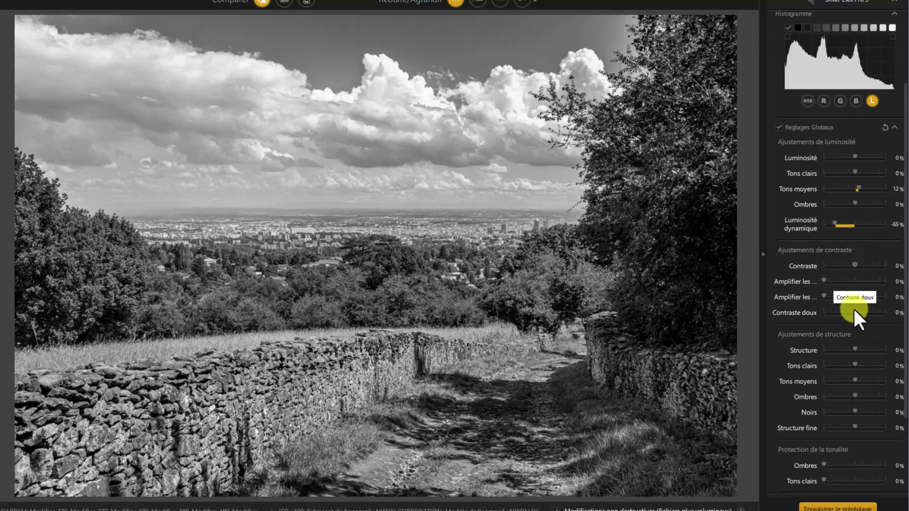
mouse_move(857, 308)
left_mouse_down()
mouse_move(836, 311)
mouse_move(851, 308)
left_mouse_up()
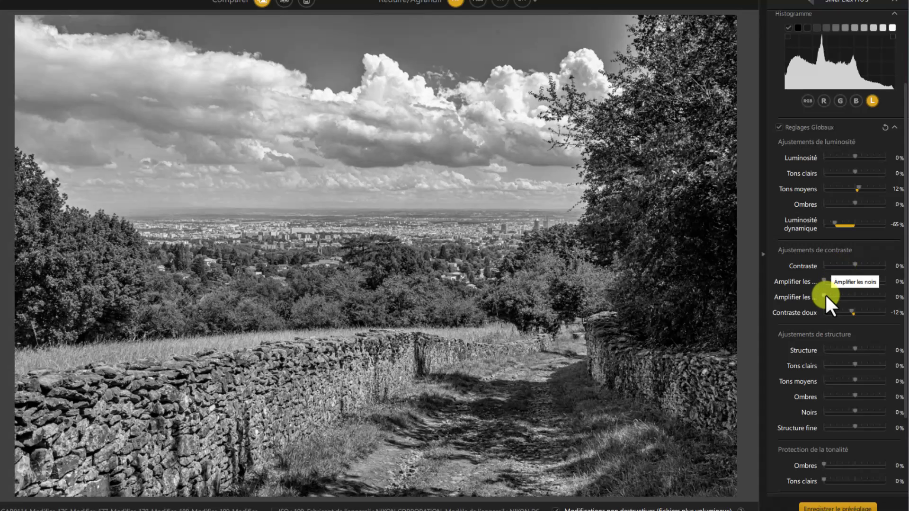
mouse_move(828, 297)
left_mouse_down()
mouse_move(836, 297)
mouse_move(818, 297)
left_mouse_up()
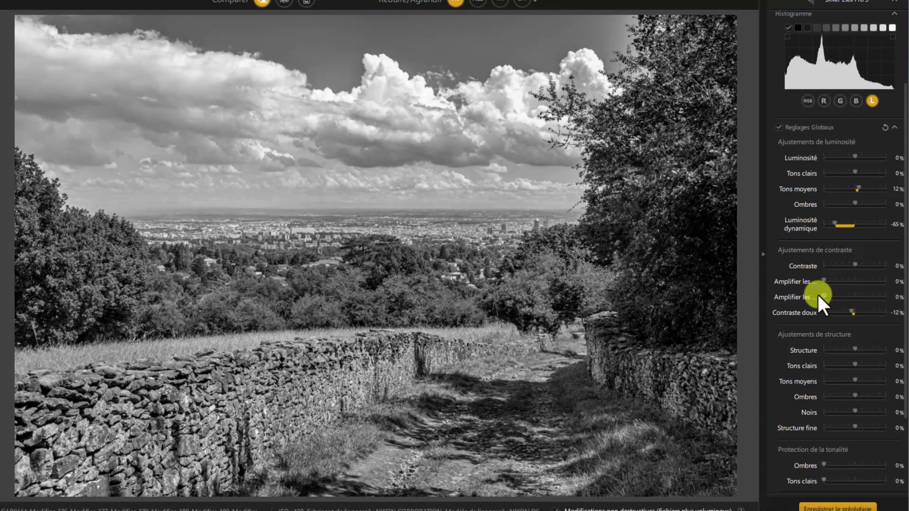
left_click_drag(865, 312, 865, 316)
left_click_drag(852, 311, 844, 306)
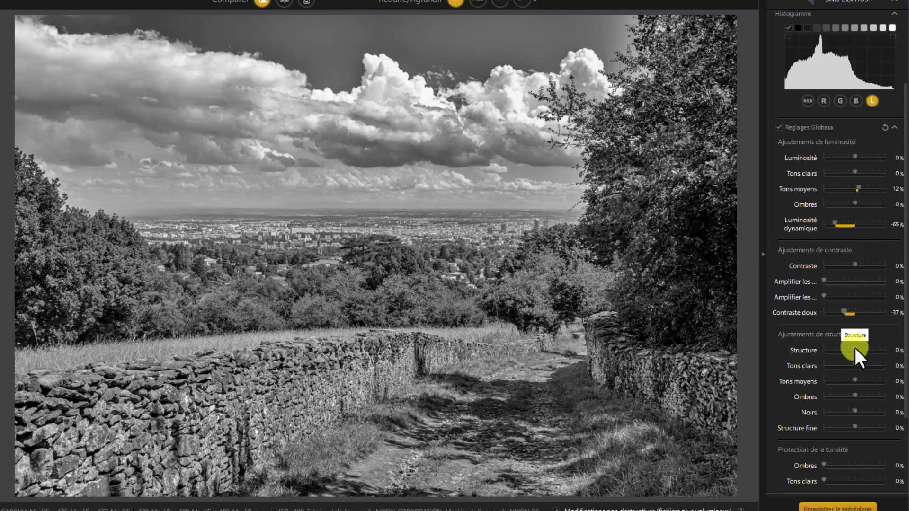
Step: Adjust the structure settings to Structure -6%, Tons clairs 2%, Ombres 29% and Structure fine 25%
left_click_drag(855, 350, 869, 350)
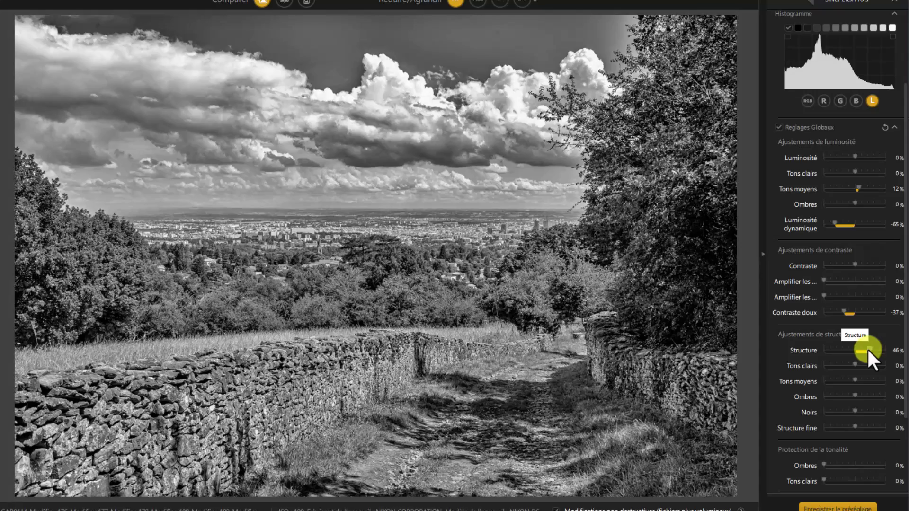
left_click_drag(870, 351, 854, 369)
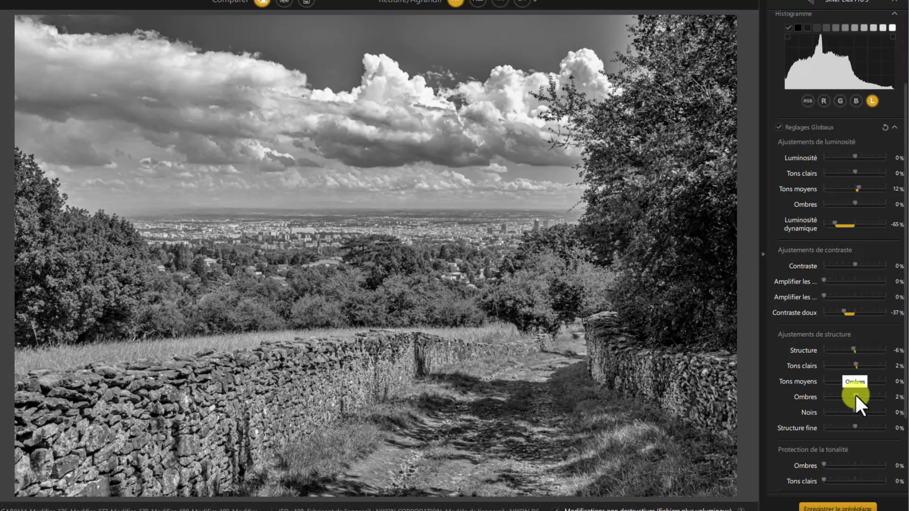
left_click_drag(856, 394, 863, 398)
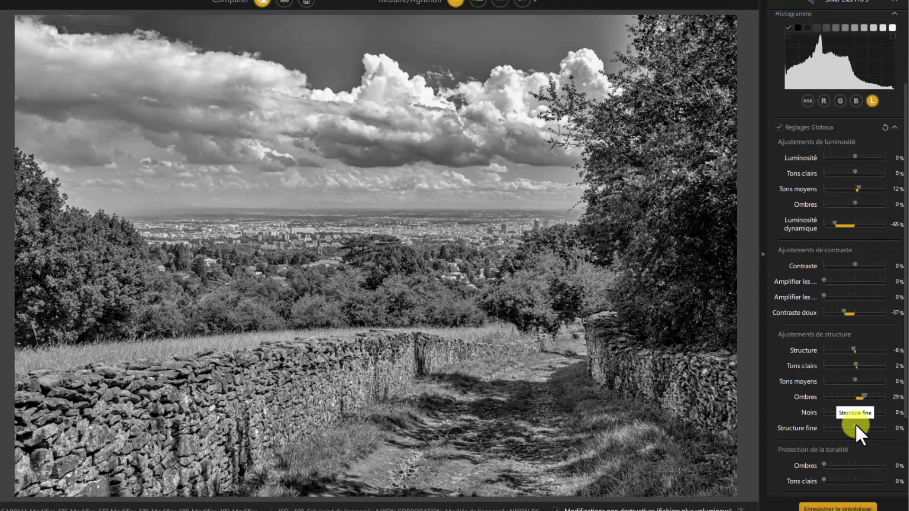
left_click_drag(855, 425, 860, 427)
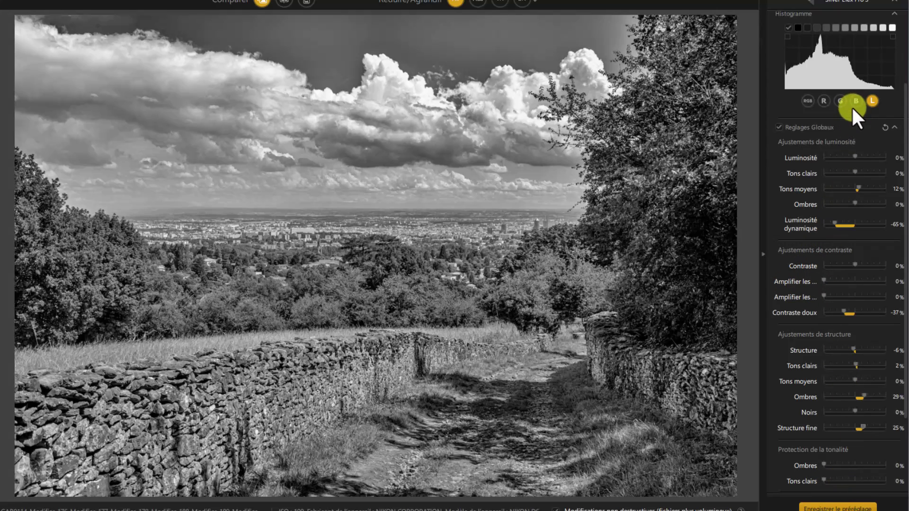
Step: Check the clipped shadows and highlights with the histogram overlays, and set the Protection de la tonalité Ombres to 20%
left_click(786, 32)
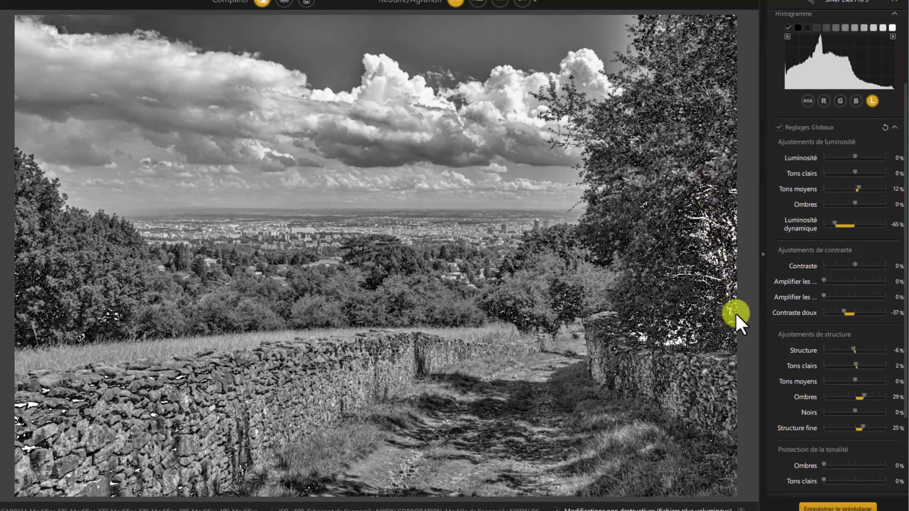
left_click_drag(826, 458, 838, 461)
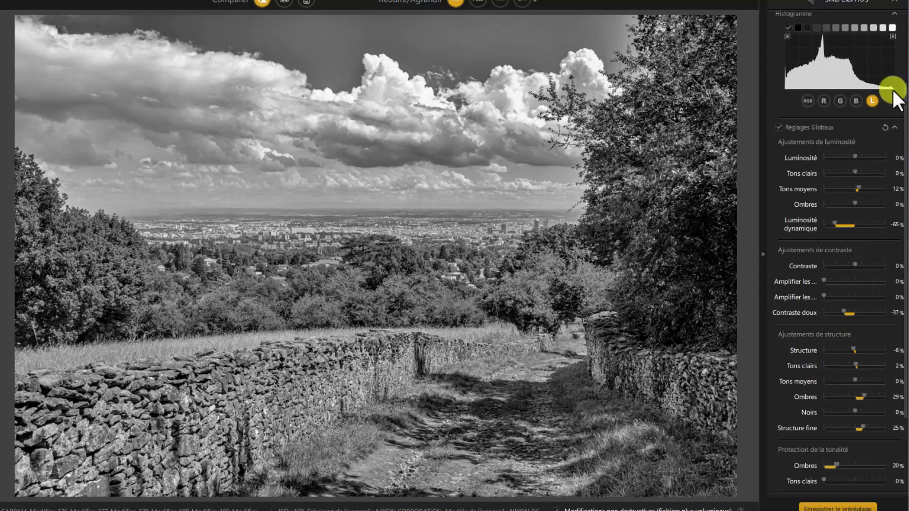
left_click(889, 37)
scroll(890, 417, "down", 3)
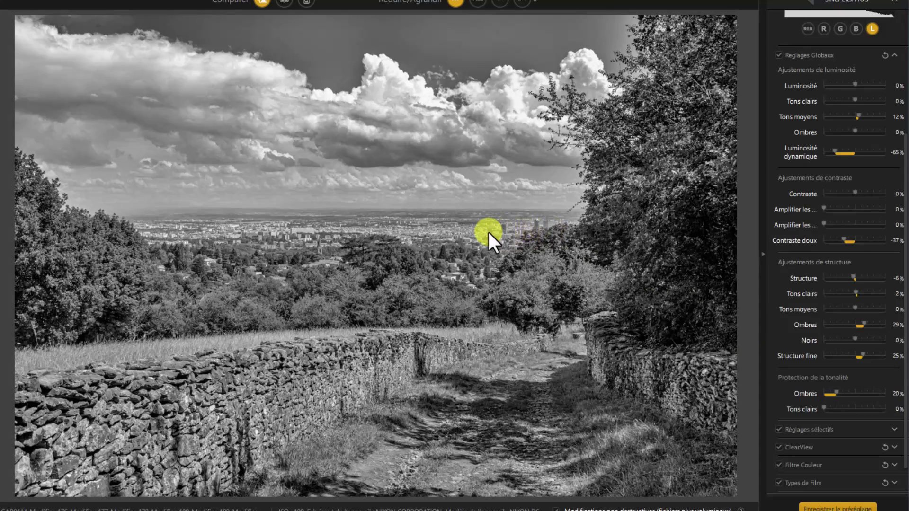
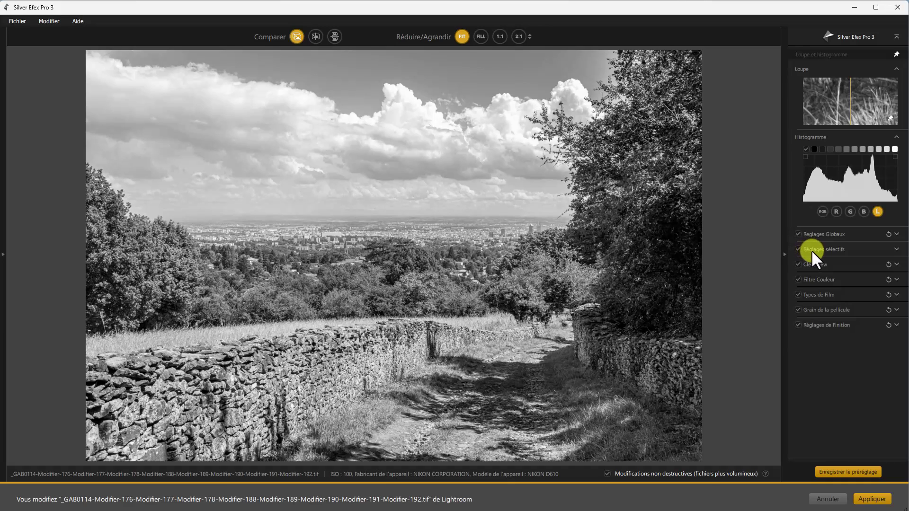
Step: Add a control point on the clouds in Réglages sélectifs, enlarge its radius to about 27%, and move it to the tree's edge
left_click(897, 249)
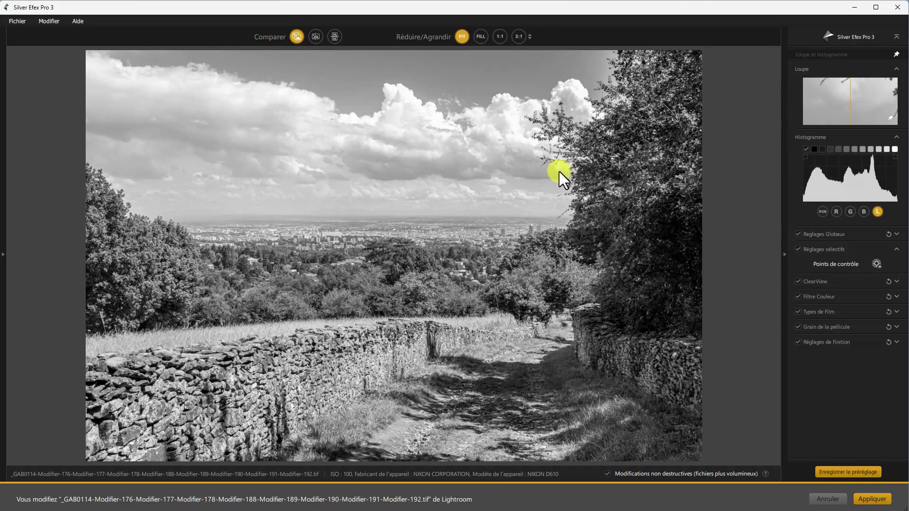
left_click(877, 263)
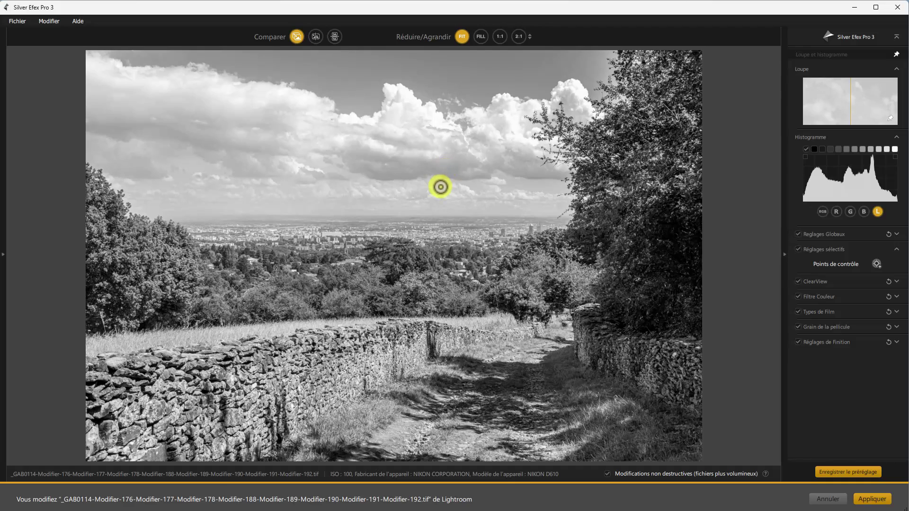
left_click(485, 135)
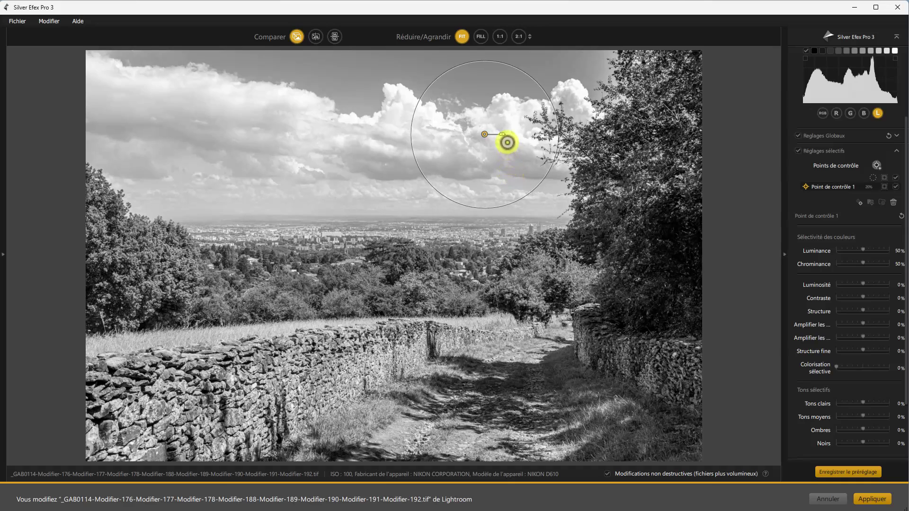
left_click_drag(502, 135, 505, 134)
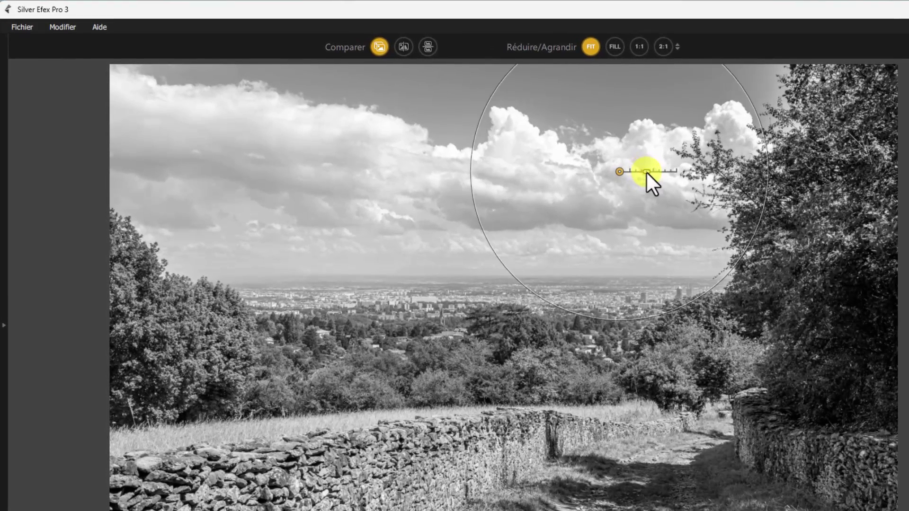
left_click_drag(646, 171, 713, 219)
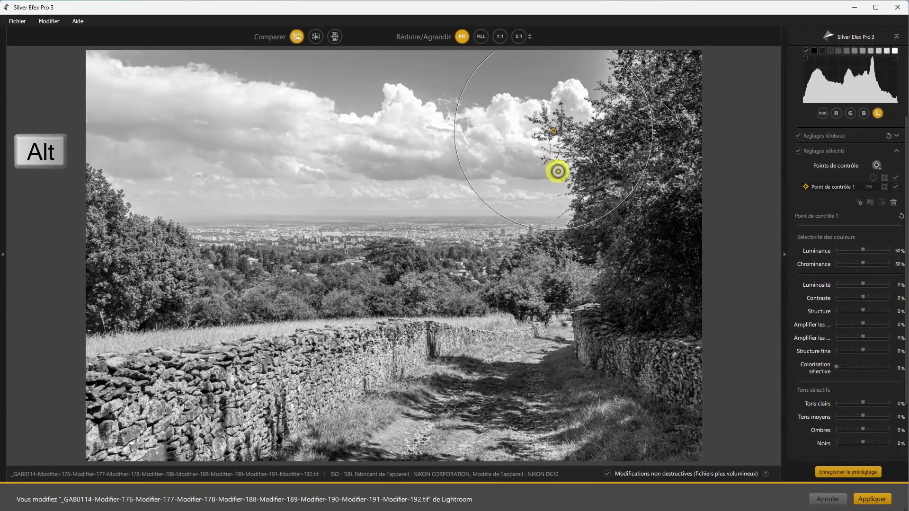
Step: Duplicate the control point twice across the clouds, placing the copies progressively further toward the photo's left side
left_click_drag(558, 171, 429, 133)
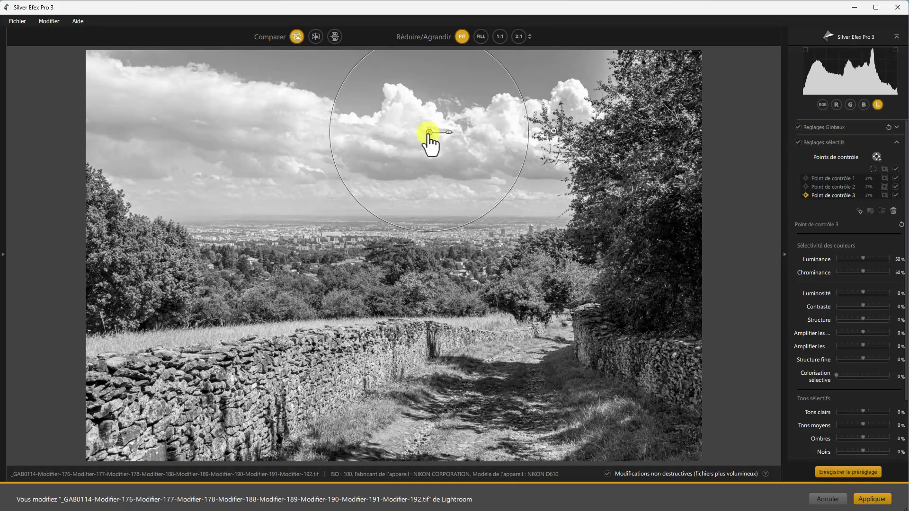
left_click_drag(429, 133, 307, 131)
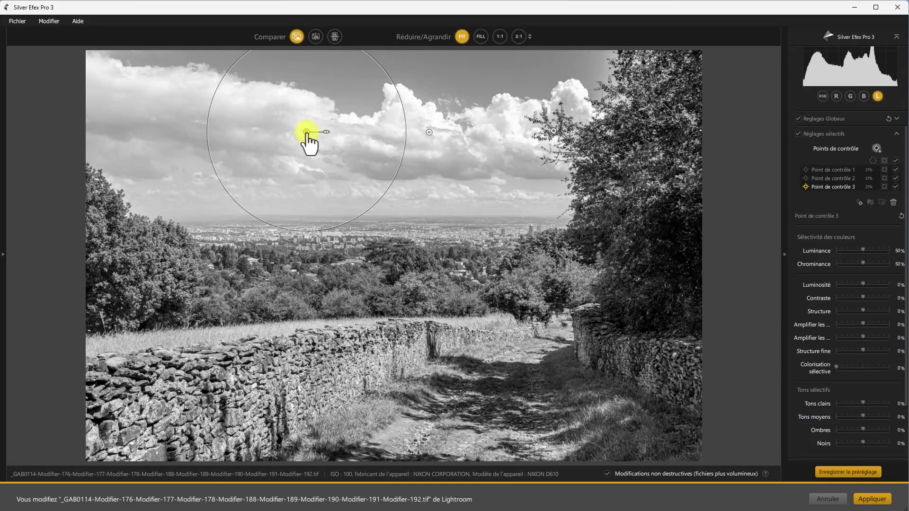
Step: Place a fourth control point on the clouds near the photo's left edge and enlarge its radius to 30%
left_click_drag(307, 132, 168, 129)
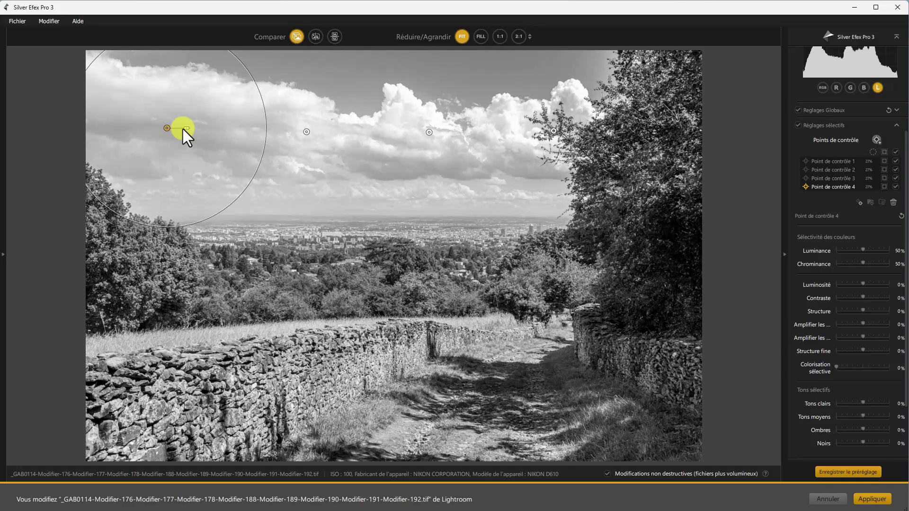
left_click_drag(185, 129, 187, 129)
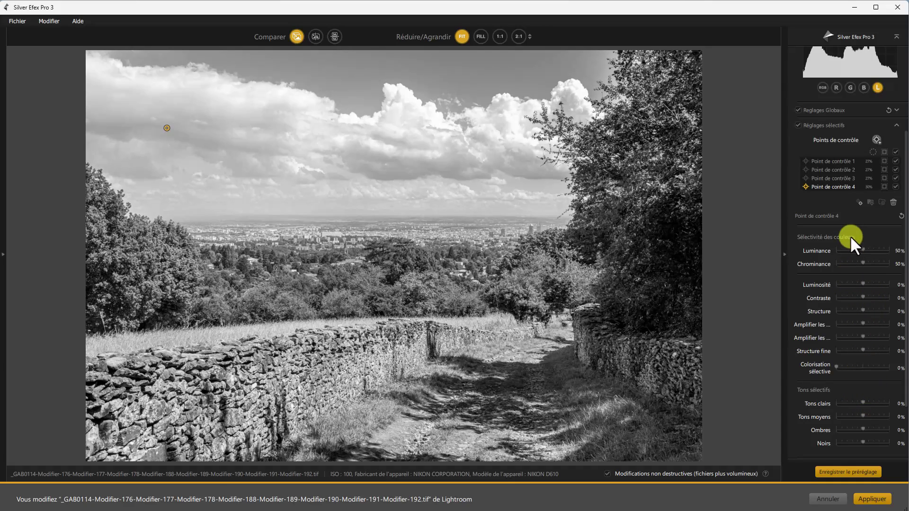
left_click(843, 183)
left_click_drag(905, 351, 905, 360)
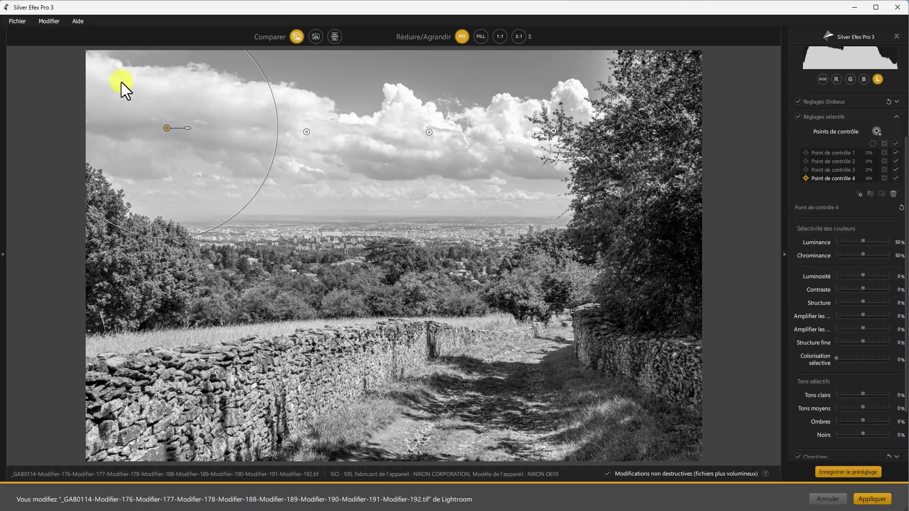
Step: Select all four cloud control points and, with their selection masks displayed, set Luminance to 53% and Chrominance to 51%
left_click_drag(121, 115, 598, 183)
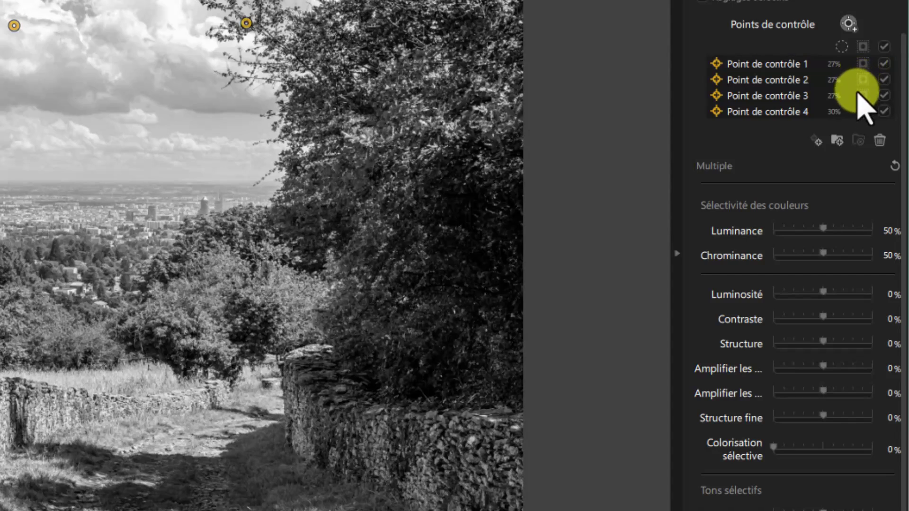
left_click(864, 46)
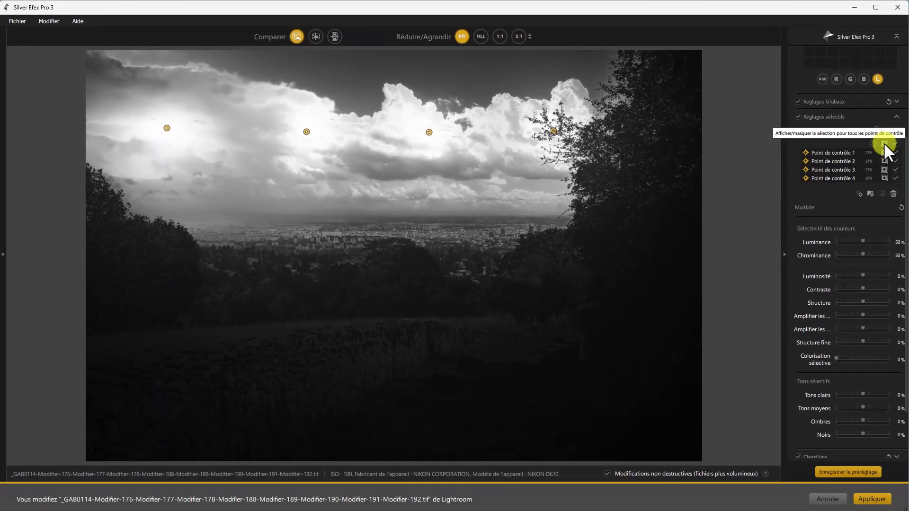
left_click(884, 143)
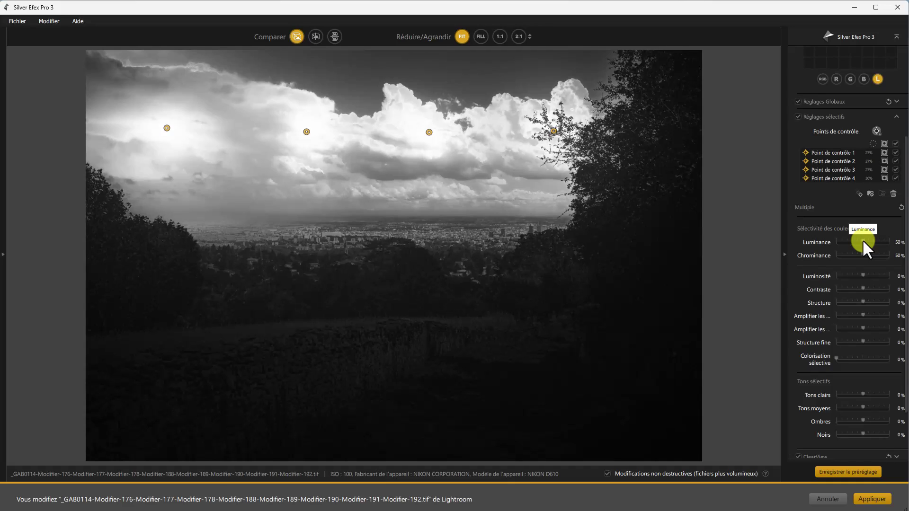
left_click_drag(864, 240, 864, 241)
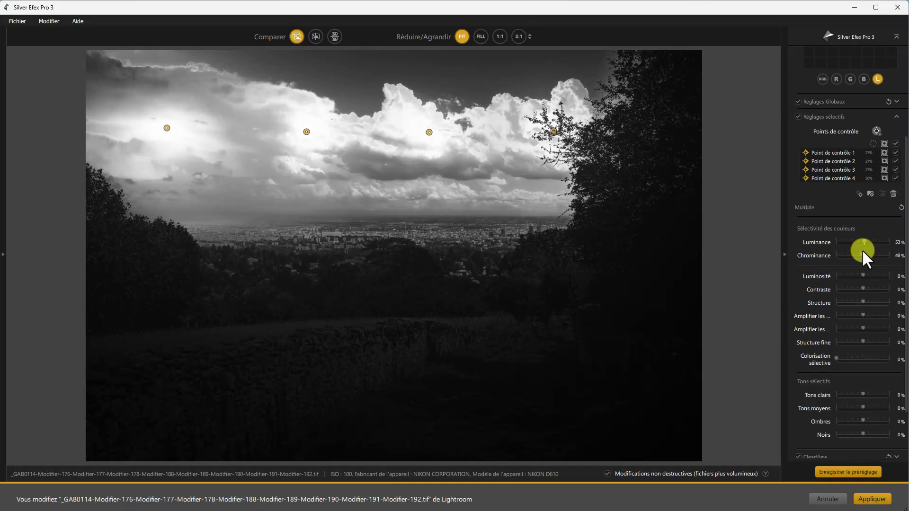
left_click_drag(863, 249, 863, 252)
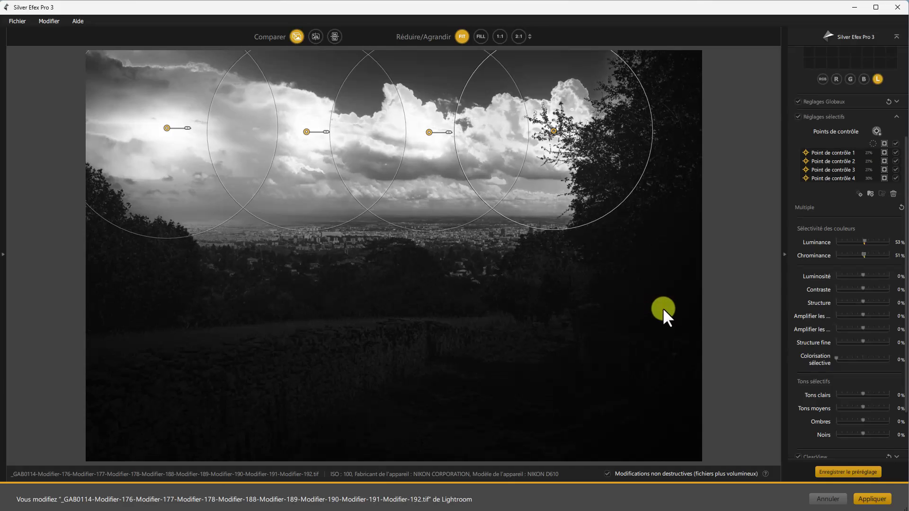
left_click(885, 143)
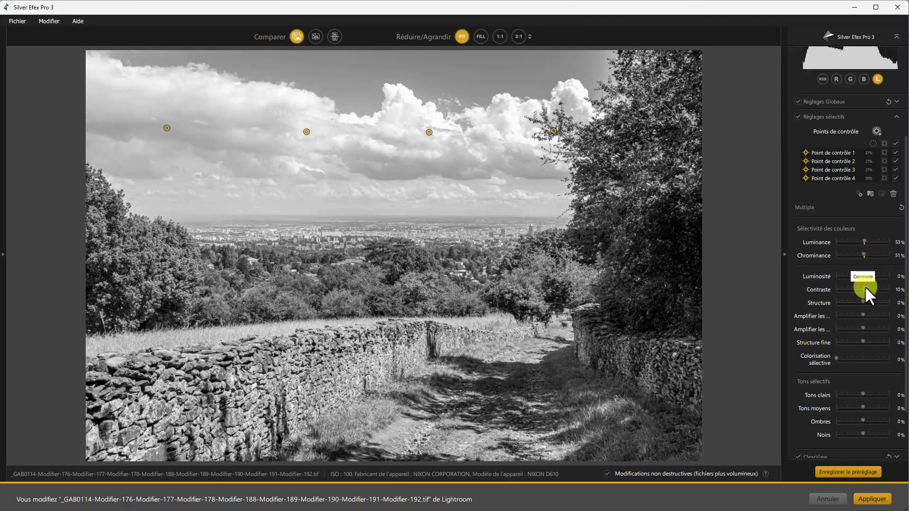
Step: Set the cloud points' Contraste to 65%, Structure to 42%, Amplifier les noirs to 37% and Structure fine to 69%
left_click_drag(867, 289, 880, 290)
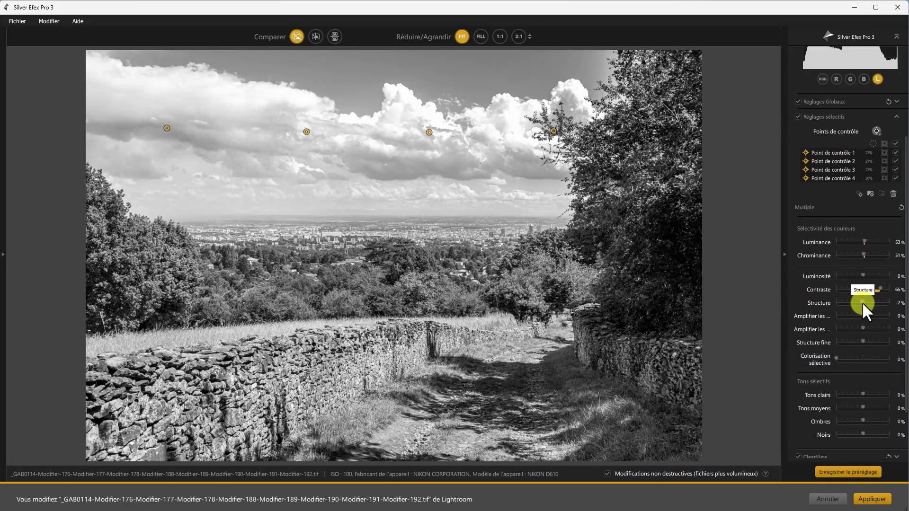
left_click_drag(862, 303, 873, 302)
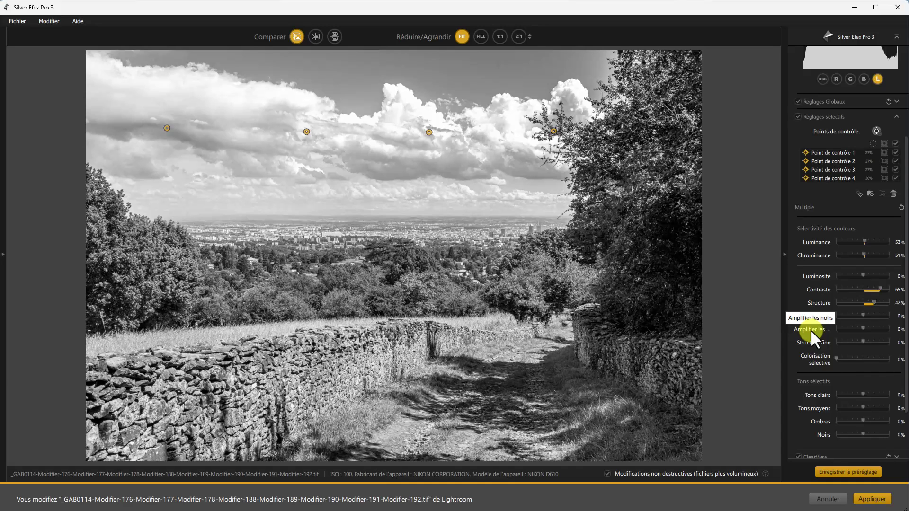
left_click_drag(863, 328, 871, 328)
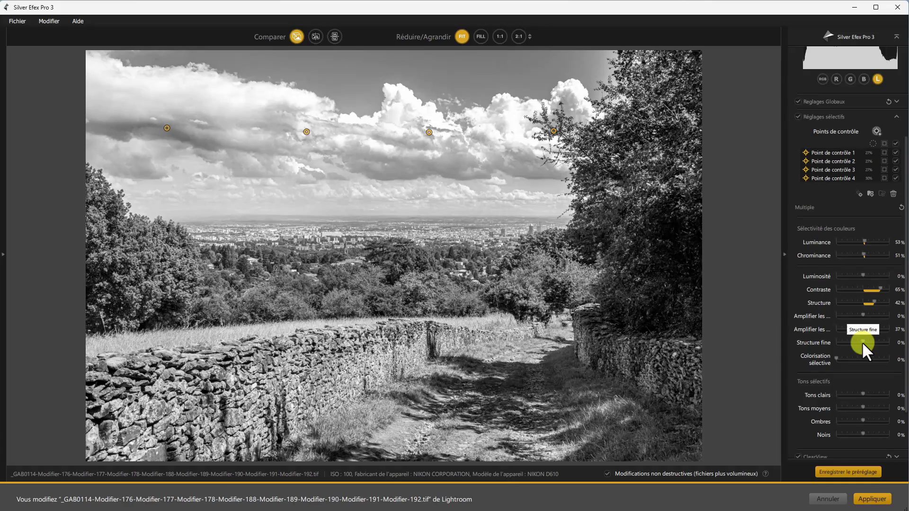
left_click_drag(864, 342, 877, 341)
left_click_drag(877, 341, 880, 341)
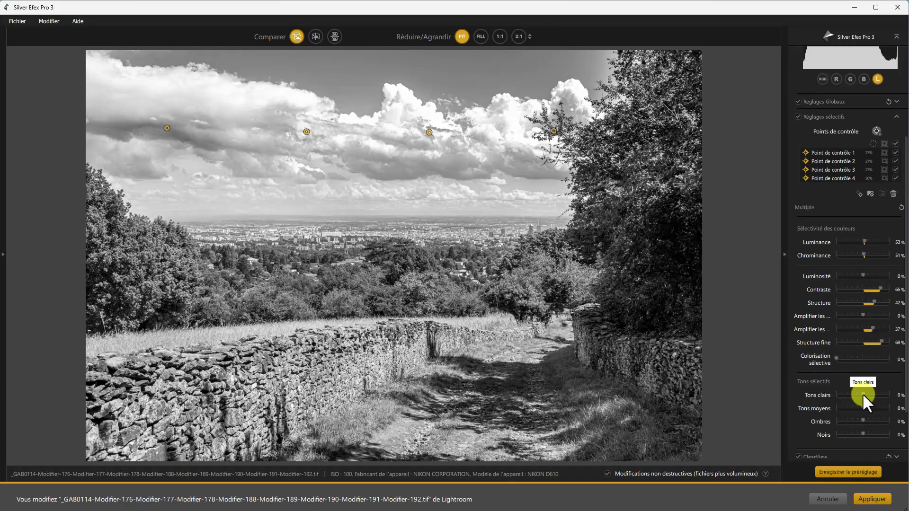
Step: Set the cloud points' selective tones to Tons clairs -15% and Tons moyens 54%
left_click_drag(863, 395, 857, 387)
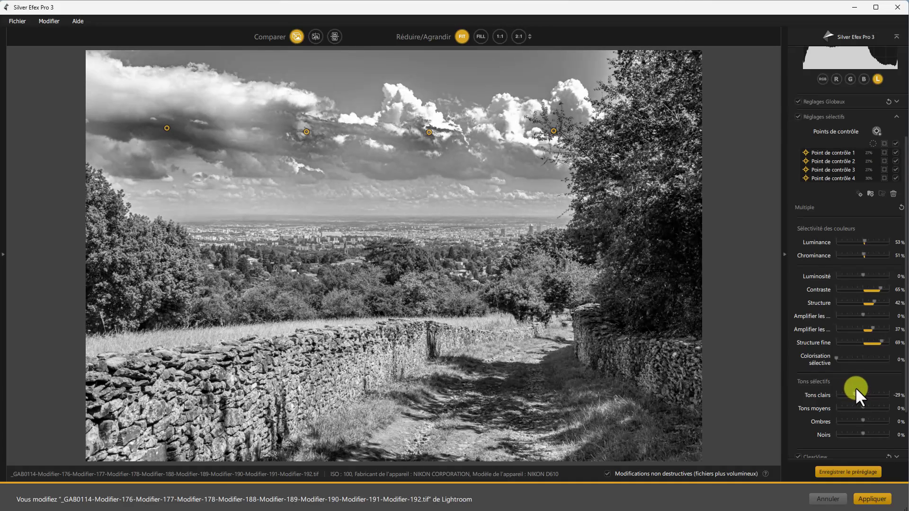
left_click_drag(856, 389, 859, 393)
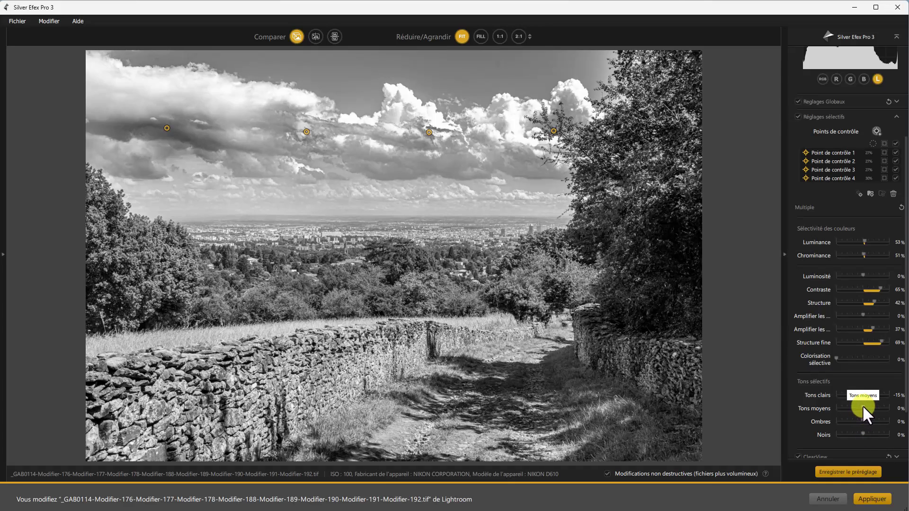
left_click_drag(863, 407, 799, 405)
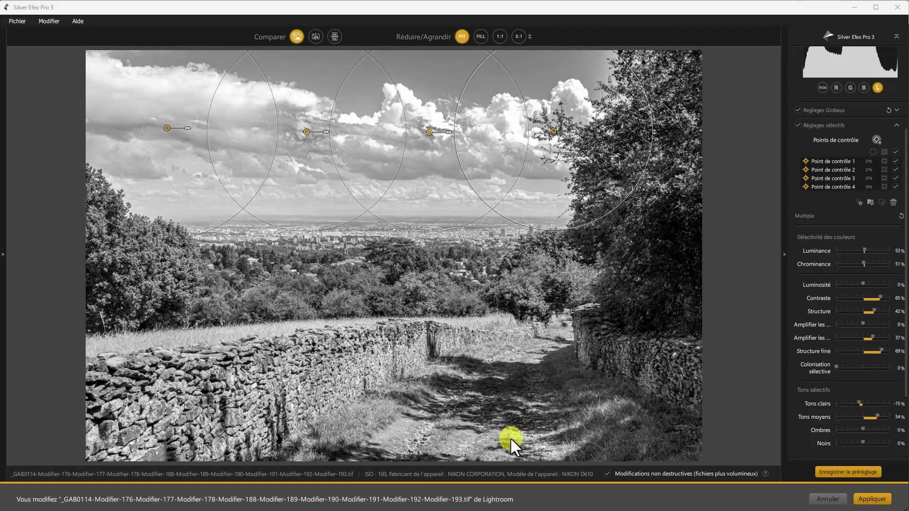
Step: Add three control points along the dirt path from foreground to far end, with decreasing radii down to 7%
left_click(875, 139)
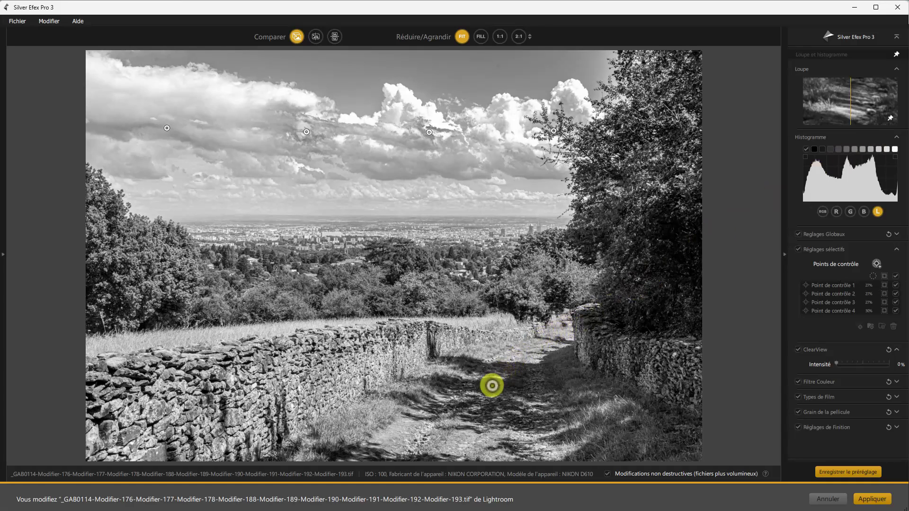
left_click(481, 419)
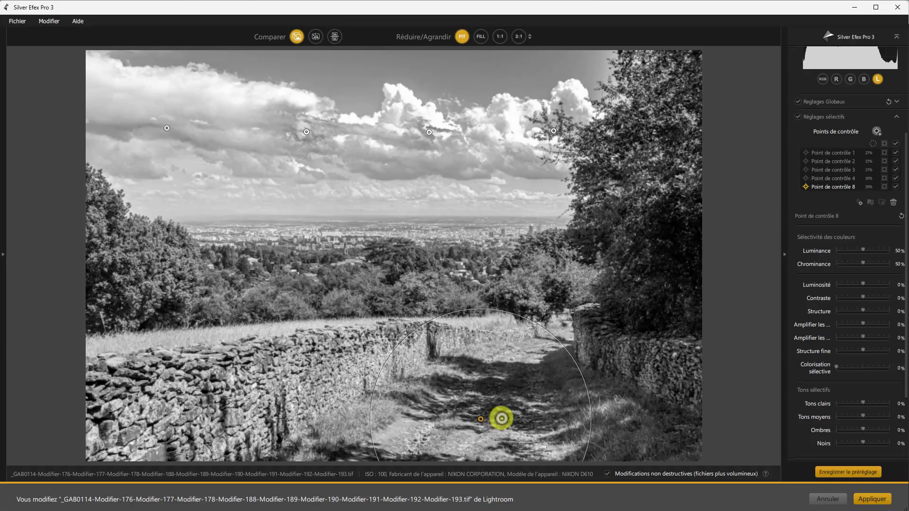
left_click_drag(502, 419, 499, 419)
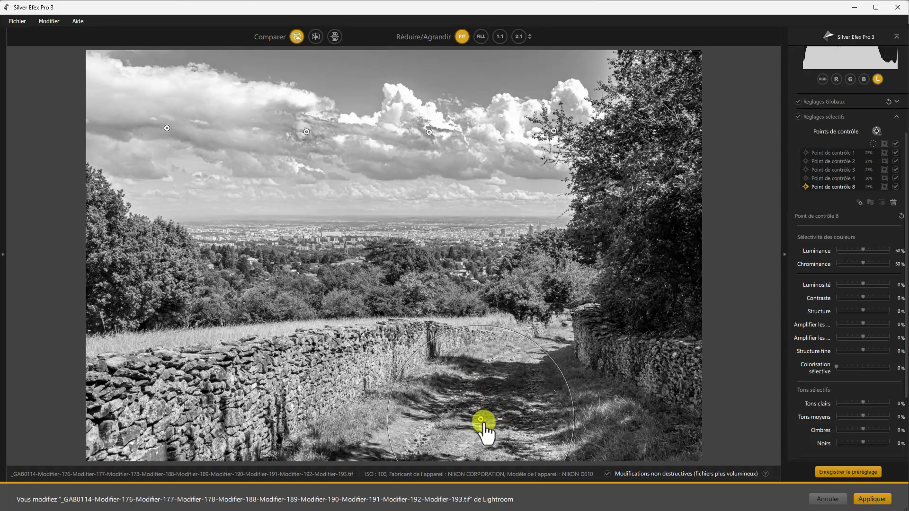
left_click(508, 378)
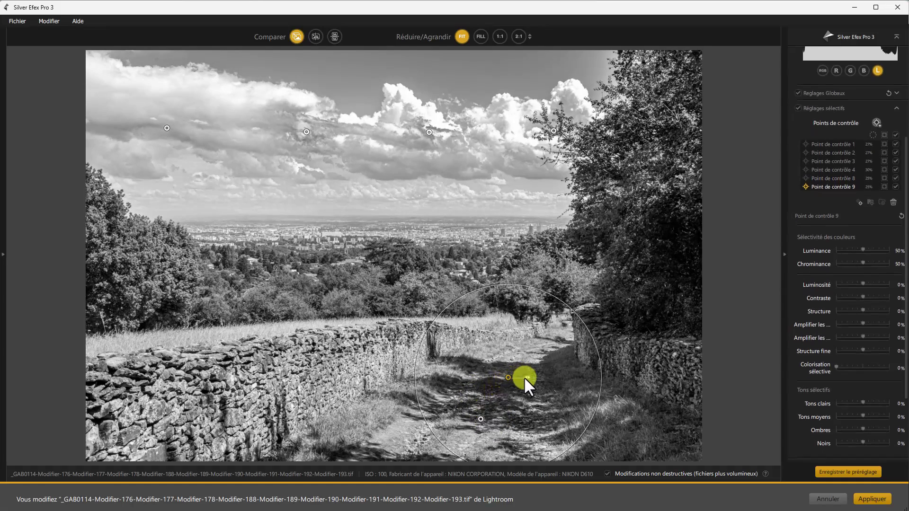
mouse_move(525, 378)
left_mouse_down()
mouse_move(548, 334)
mouse_move(525, 362)
left_mouse_up()
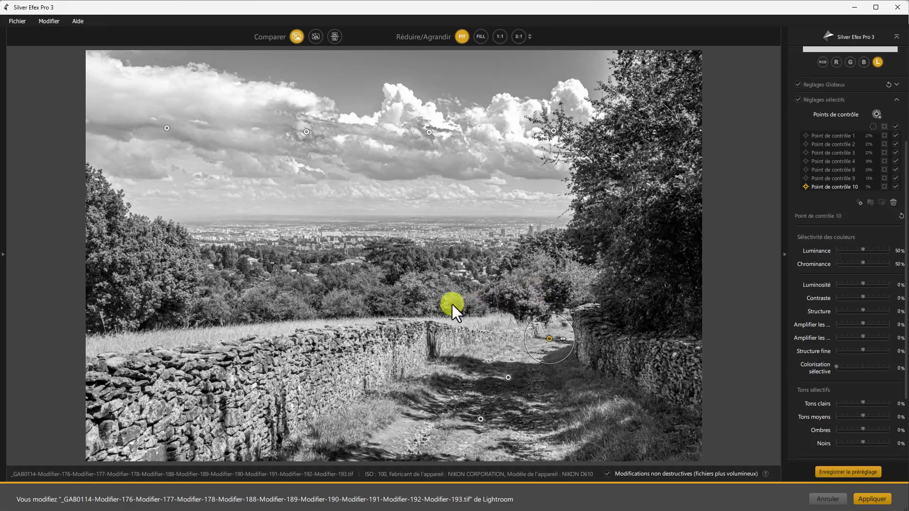
Step: Select the three path control points and, with their selection masks displayed, set Luminance to 55% and Chrominance to 49%
left_click_drag(412, 324, 600, 460)
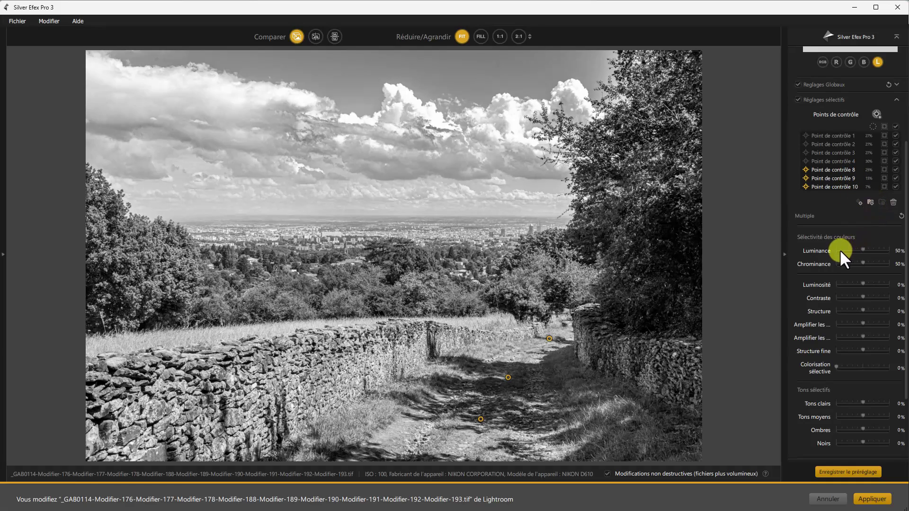
left_click(884, 171)
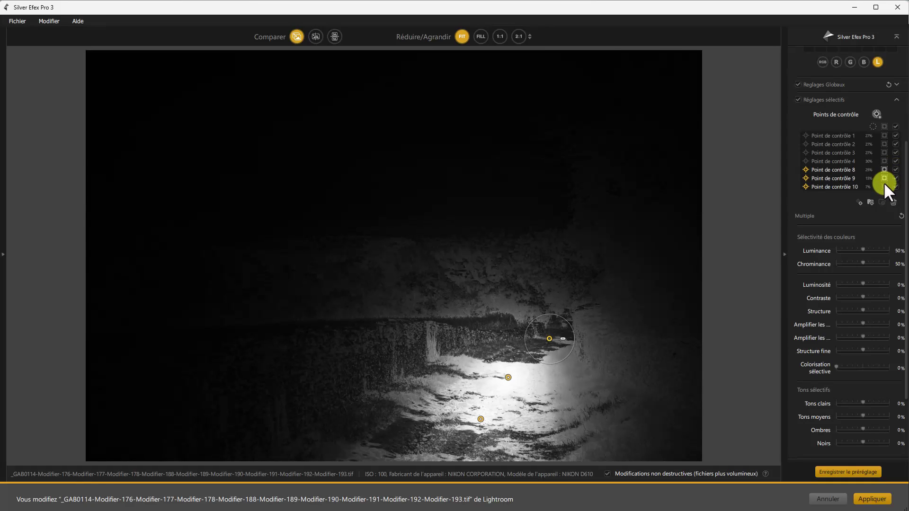
left_click(884, 179)
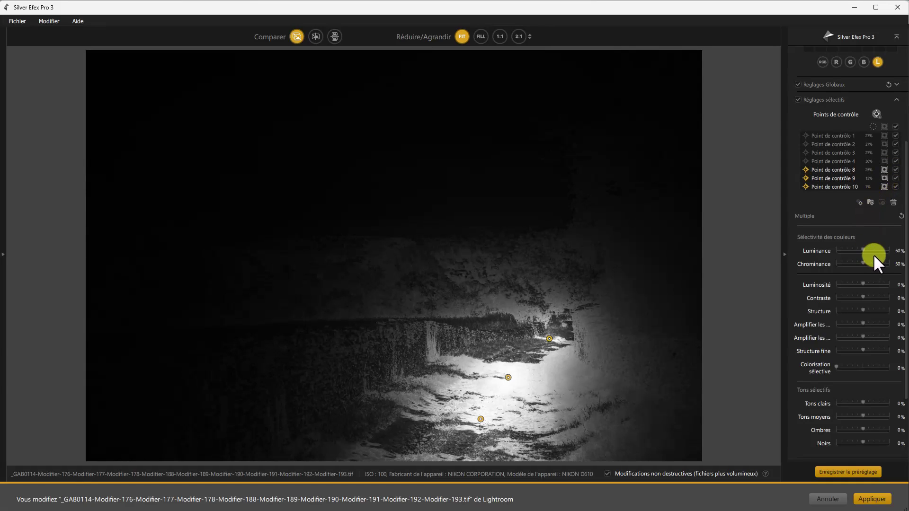
left_click_drag(865, 263, 862, 259)
left_click_drag(863, 249, 865, 249)
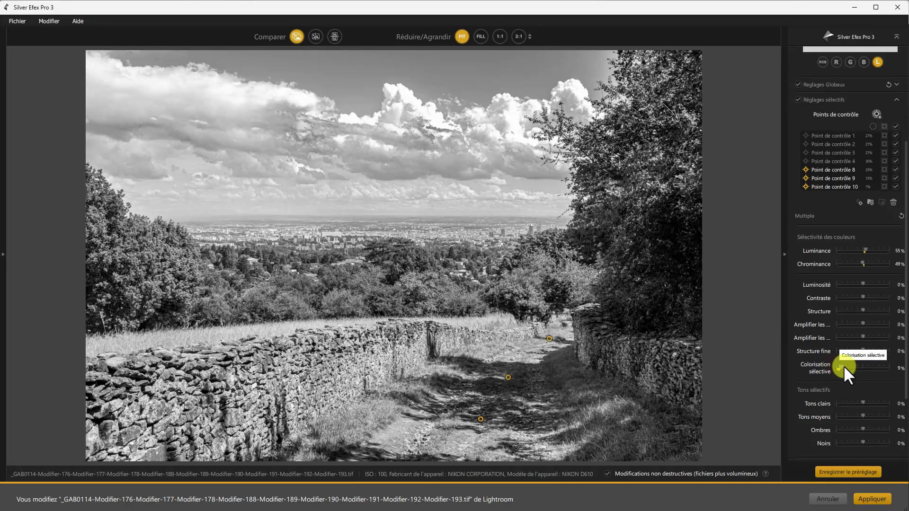
Step: Try Colorisation sélective on the path control points and return it to 0%
left_click_drag(892, 369, 894, 370)
left_click_drag(886, 368, 828, 356)
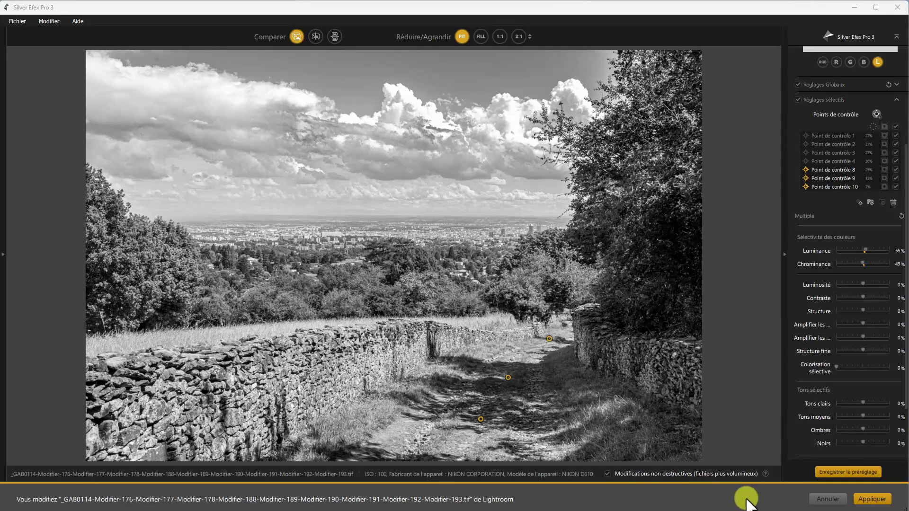
Step: Set the path points' selective tones to Tons clairs 40%, Tons moyens -19% and Ombres 12%
left_click(873, 404)
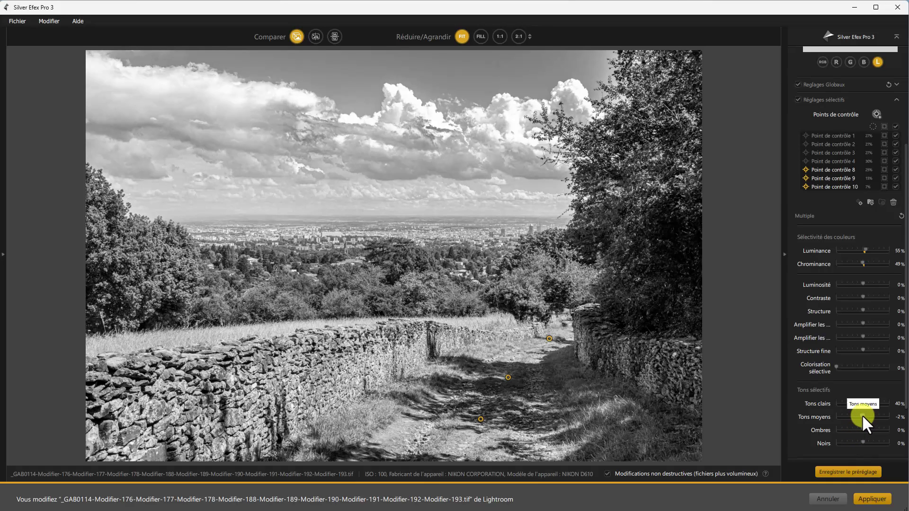
left_click_drag(863, 416, 858, 417)
left_click_drag(862, 428, 865, 433)
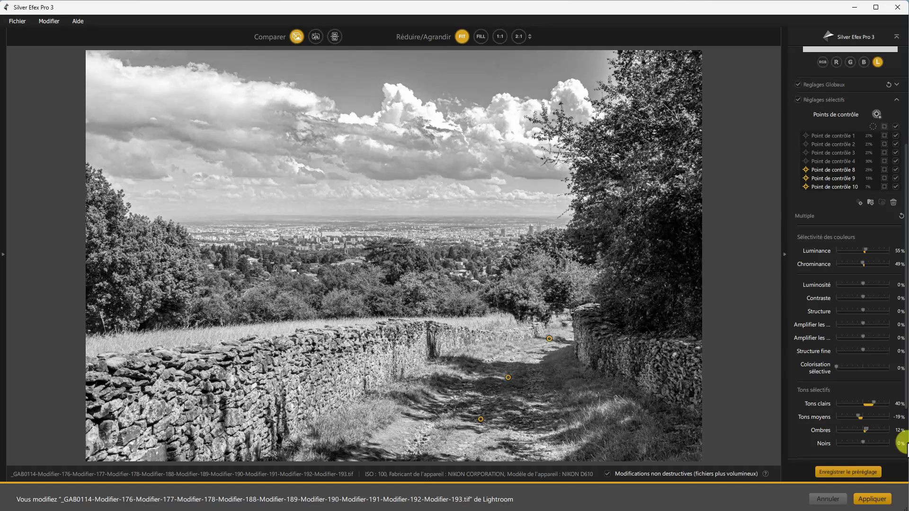
Step: Collapse Réglages sélectifs, try a higher ClearView Intensité on the whole photo, and return it to 0%
left_click_drag(905, 391, 895, 229)
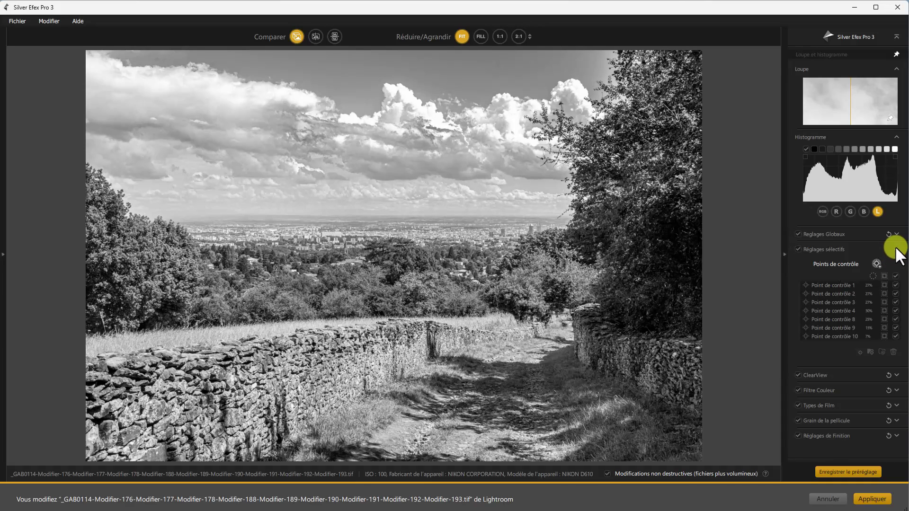
left_click(896, 248)
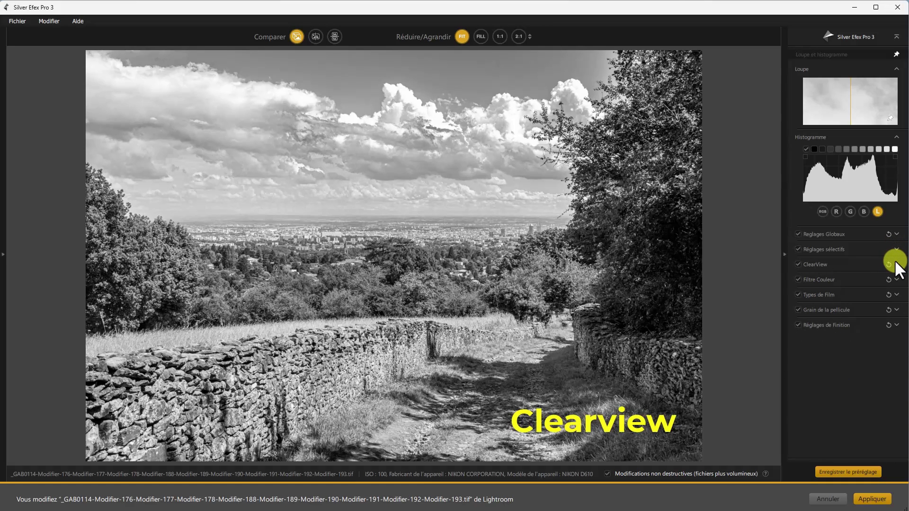
left_click(896, 263)
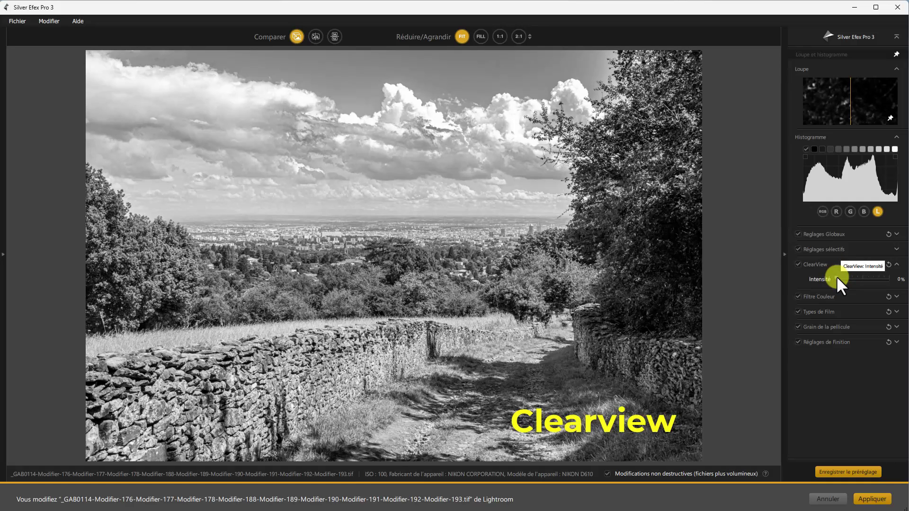
left_click_drag(837, 277, 853, 275)
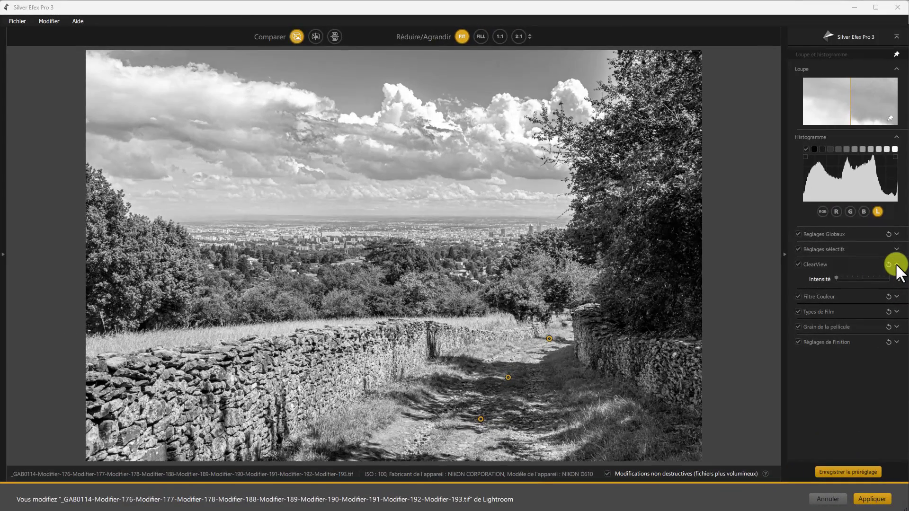
left_click(897, 265)
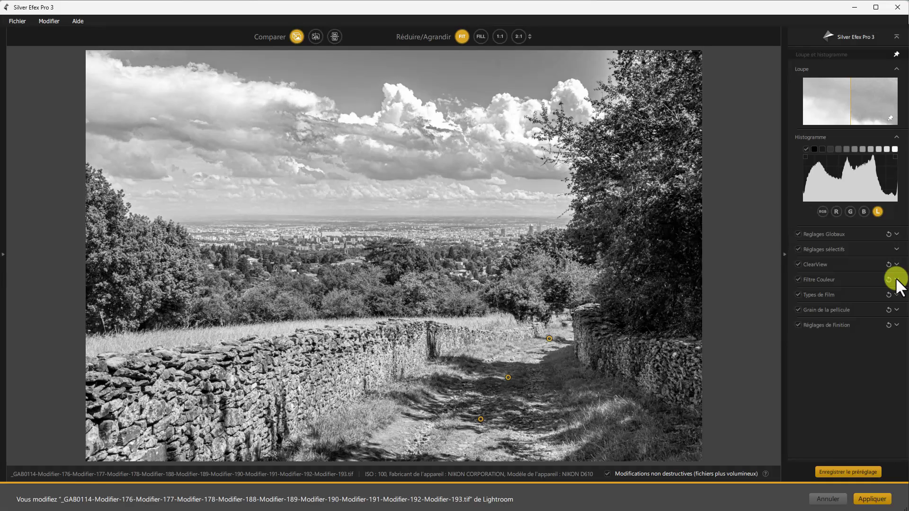
Step: Expand Filtre Couleur and try the red, orange, yellow, green and blue colour filters on the photo
left_click(897, 280)
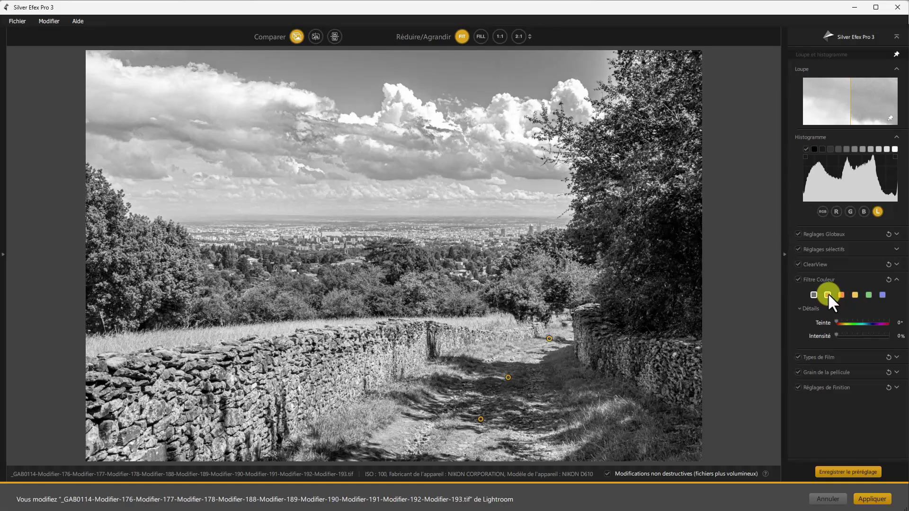
left_click(827, 294)
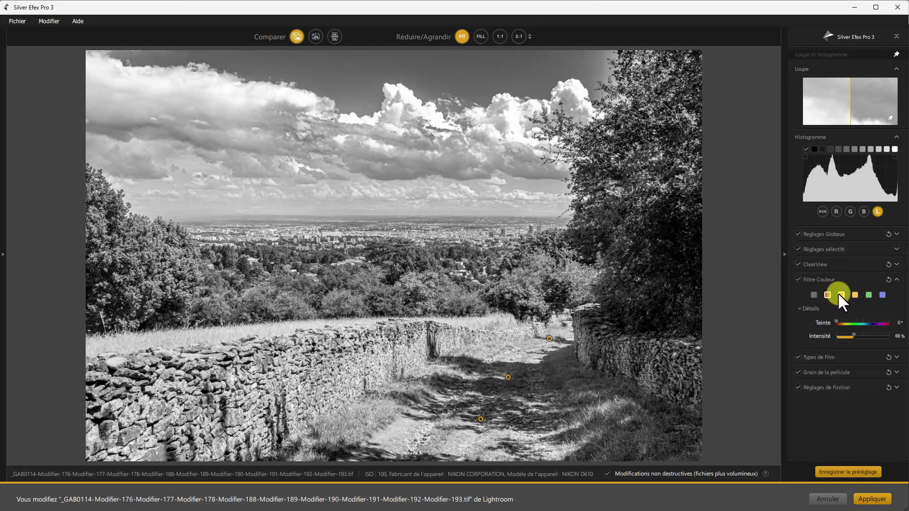
left_click(840, 294)
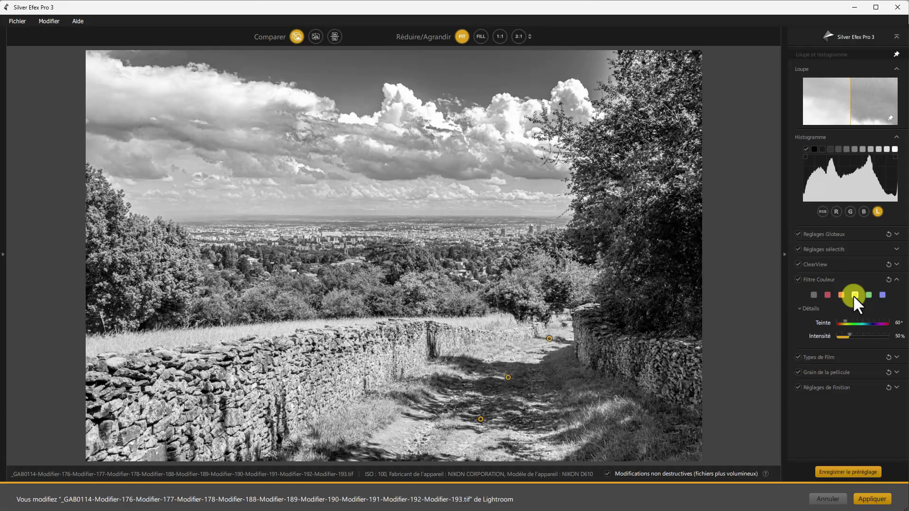
left_click(869, 294)
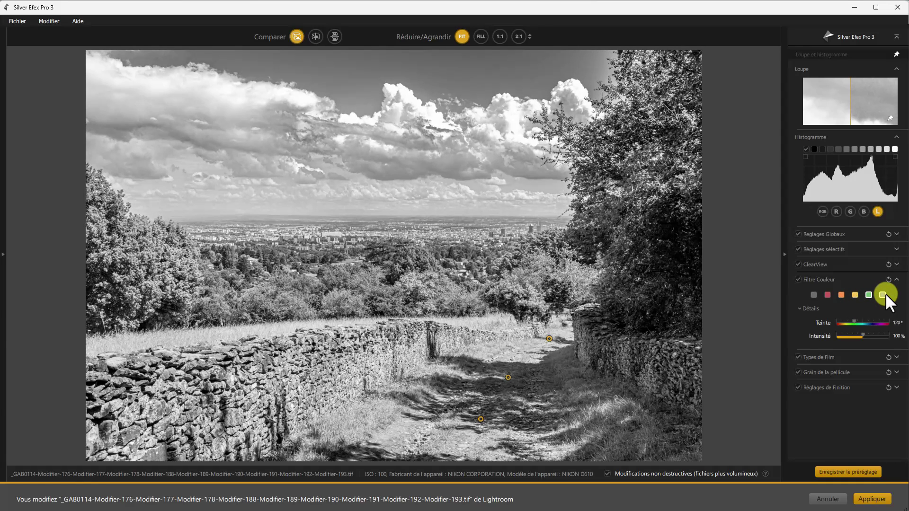
left_click(884, 295)
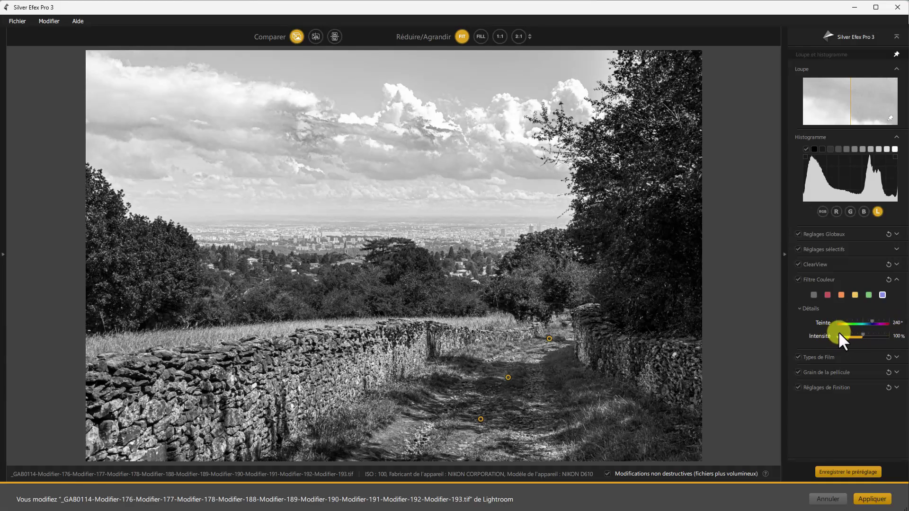
Step: Try the blue colour filter with Intensité at 65%, reset Filtre Couleur, and collapse the section
mouse_move(862, 335)
left_mouse_down()
mouse_move(877, 334)
mouse_move(854, 334)
left_mouse_up()
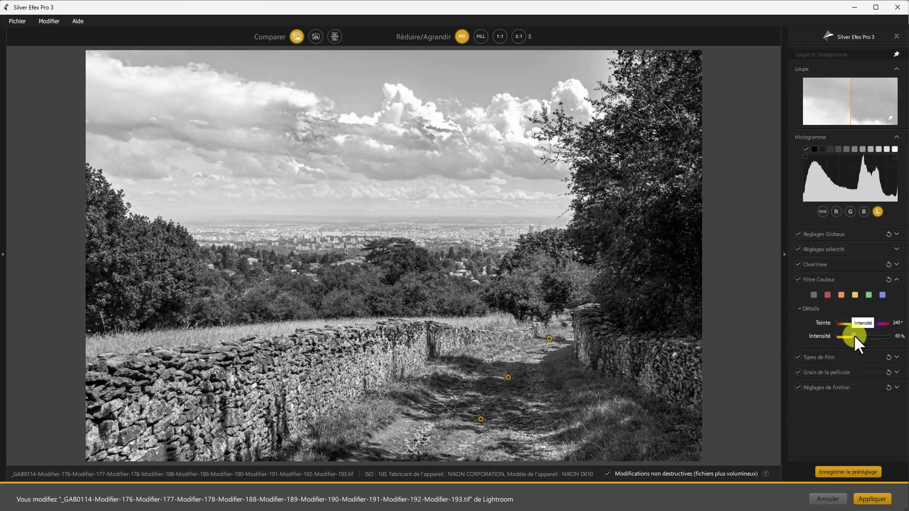
left_click(889, 278)
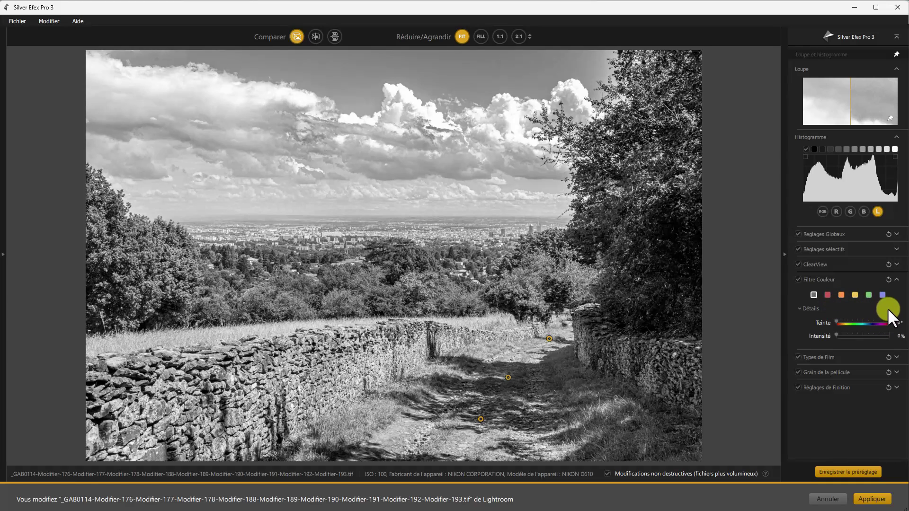
left_click(897, 280)
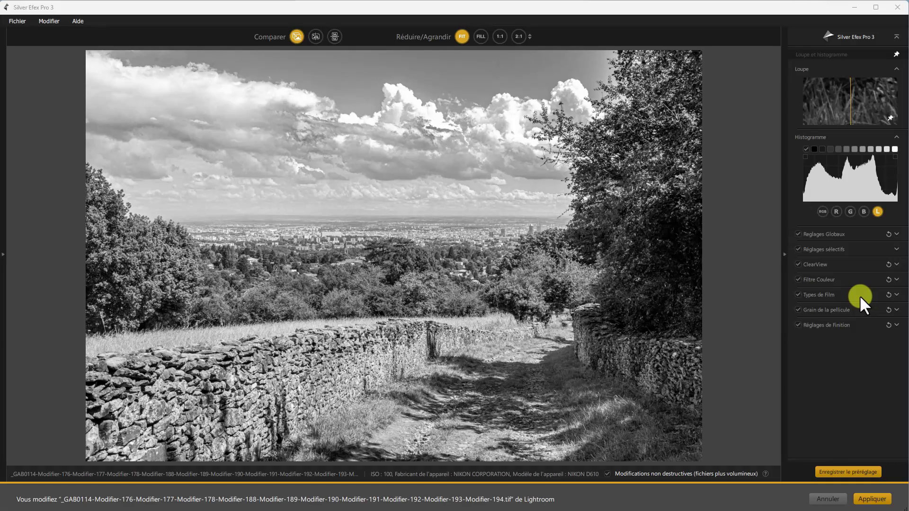
Step: In Types de Film, try the Ilford PAN F Plus 50 film and apply Agfa APX Pro 100
left_click(897, 295)
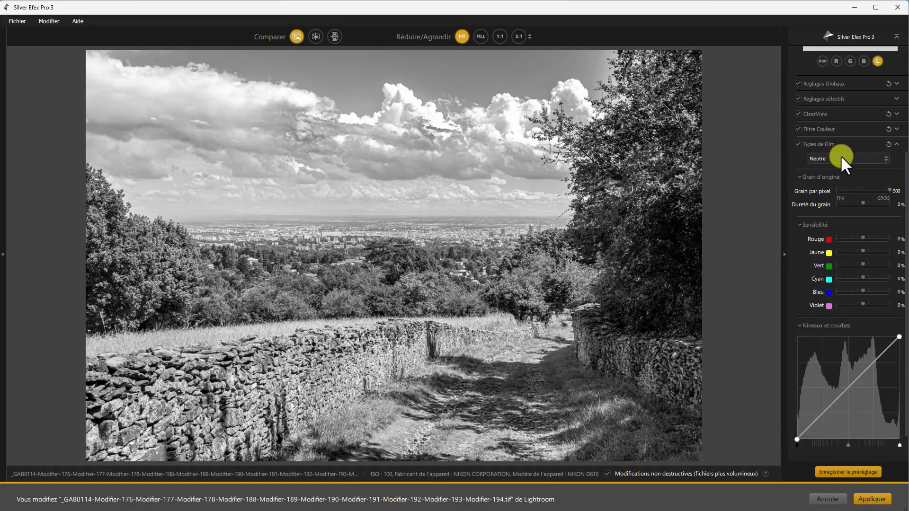
left_click(885, 159)
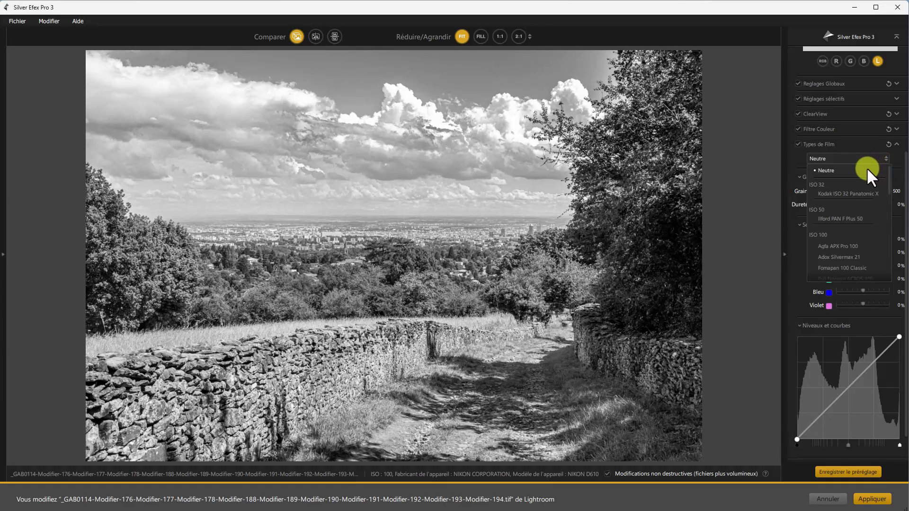
left_click(843, 220)
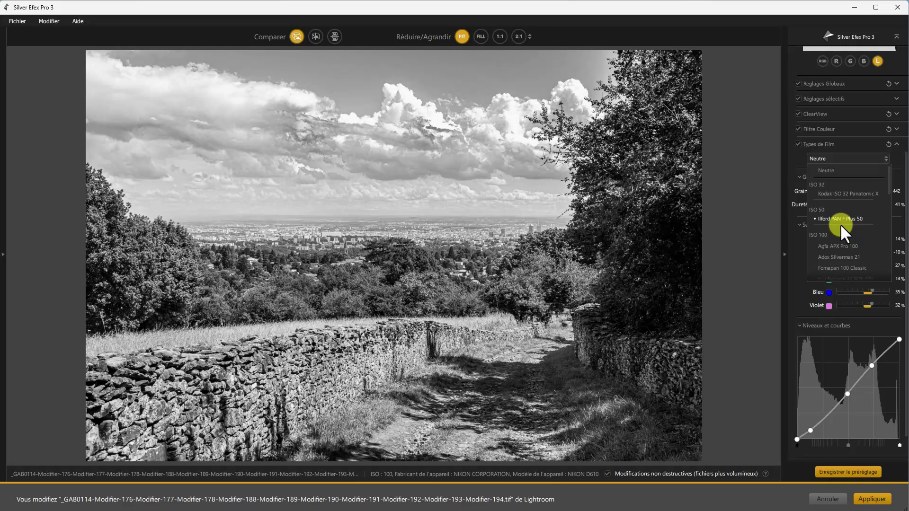
left_click(834, 245)
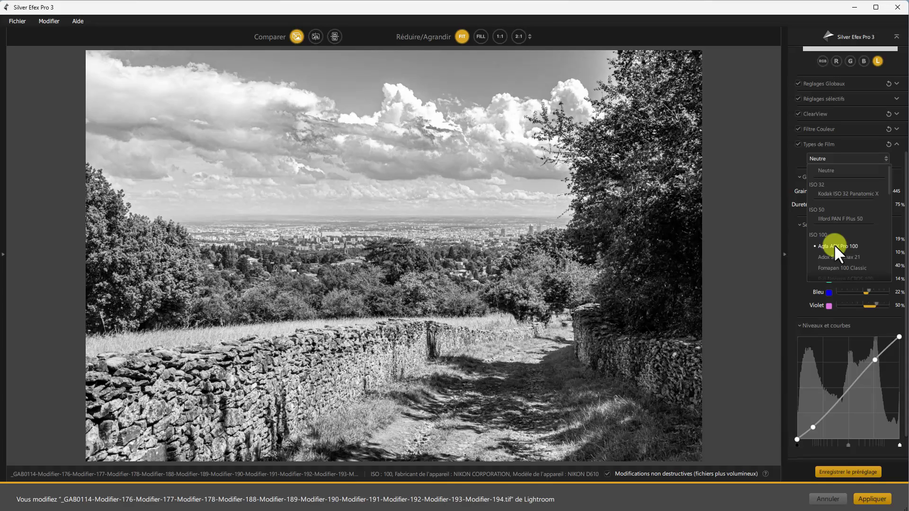
left_click(834, 244)
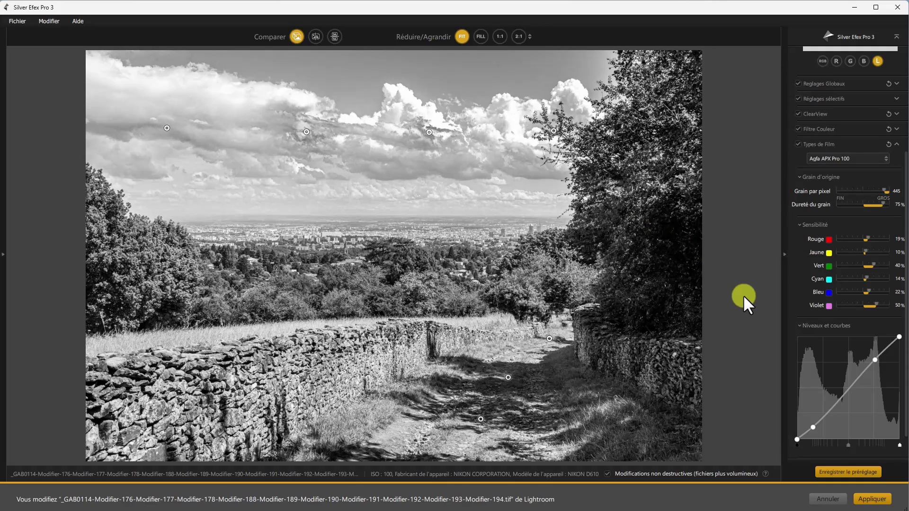
Step: While examining the sky at 1:1, set the film's Grain par pixel to 284 and Dureté du grain to -46%
left_click(658, 73)
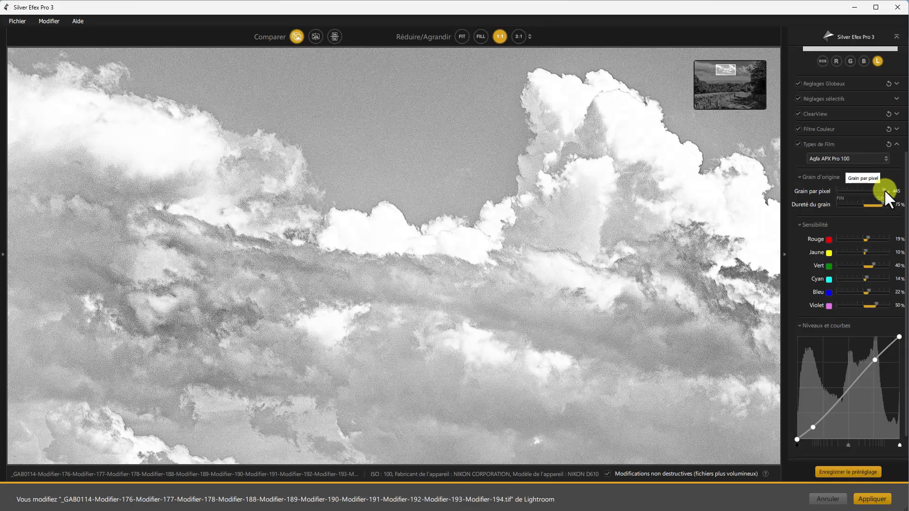
left_click_drag(887, 190, 865, 189)
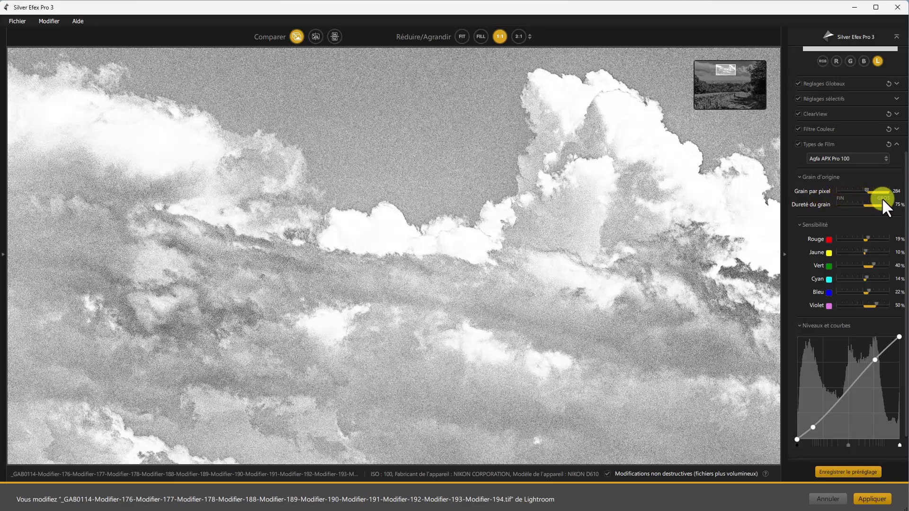
left_click_drag(883, 201, 853, 203)
left_click(464, 39)
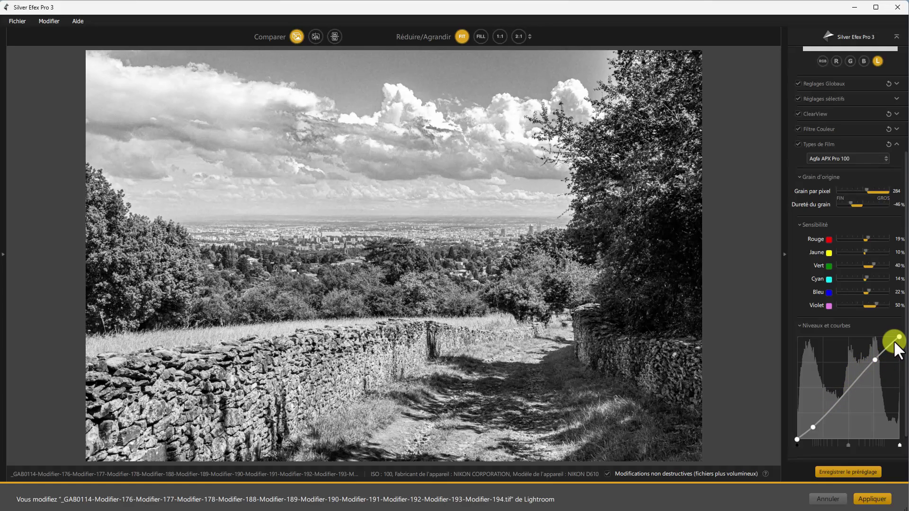
Step: Add a slightly lowered midtone point to the film's Niveaux et courbes curve, and deactivate and collapse Types de Film
left_click(847, 390)
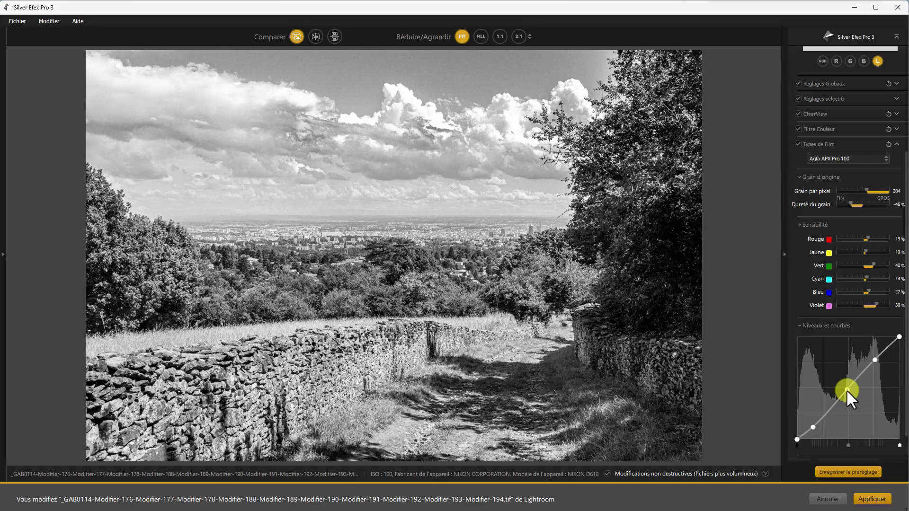
left_click_drag(847, 391, 849, 392)
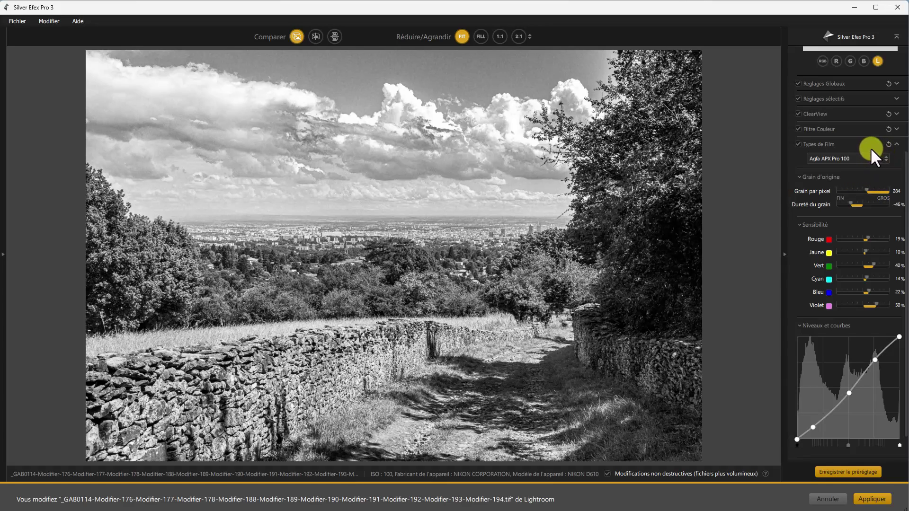
left_click(798, 144)
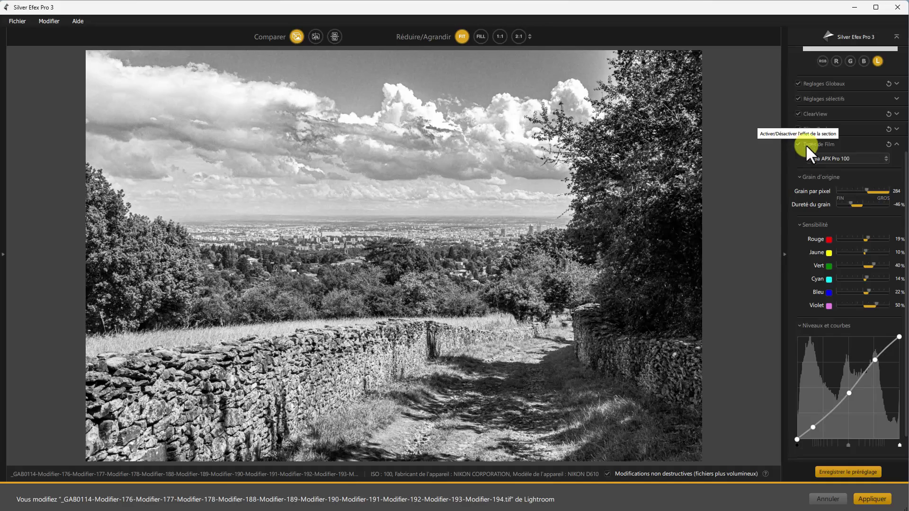
left_click(897, 144)
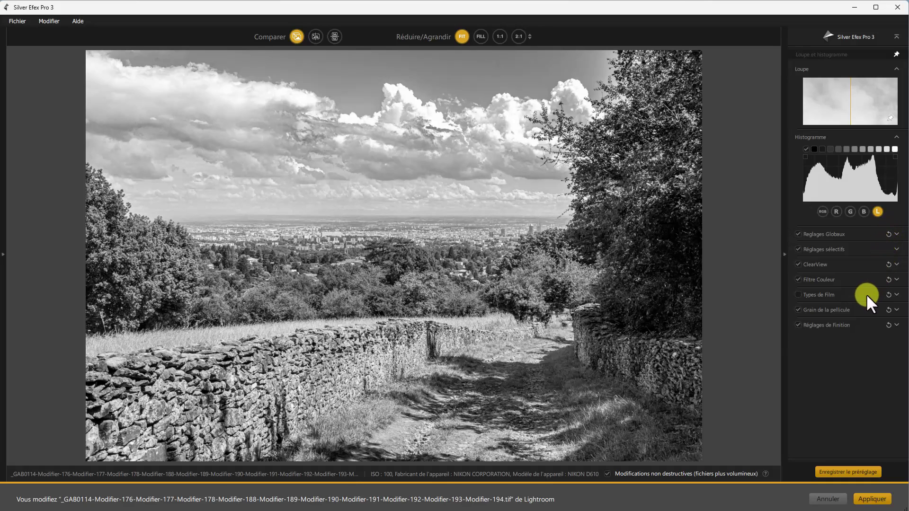
left_click(897, 295)
left_click(897, 145)
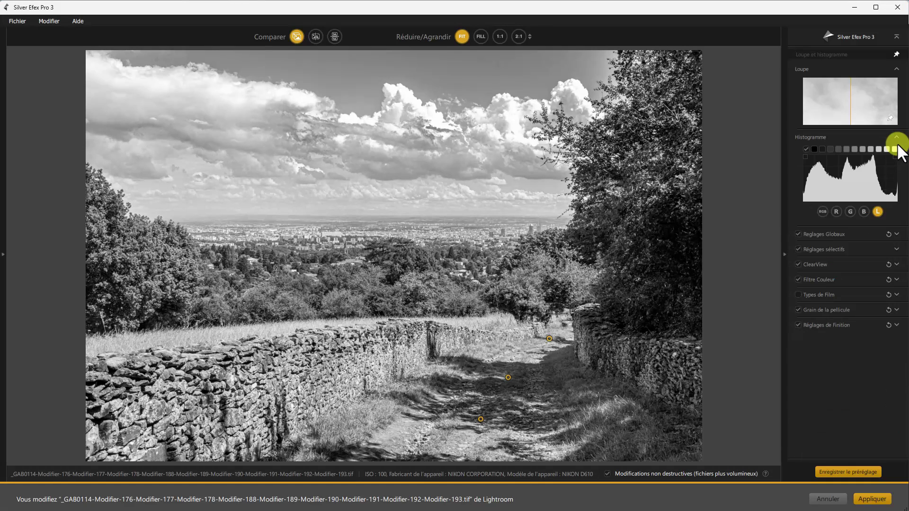
Step: Expand Grain de la pellicule and try the AgfaAPX100 grain on the photo
left_click(890, 312)
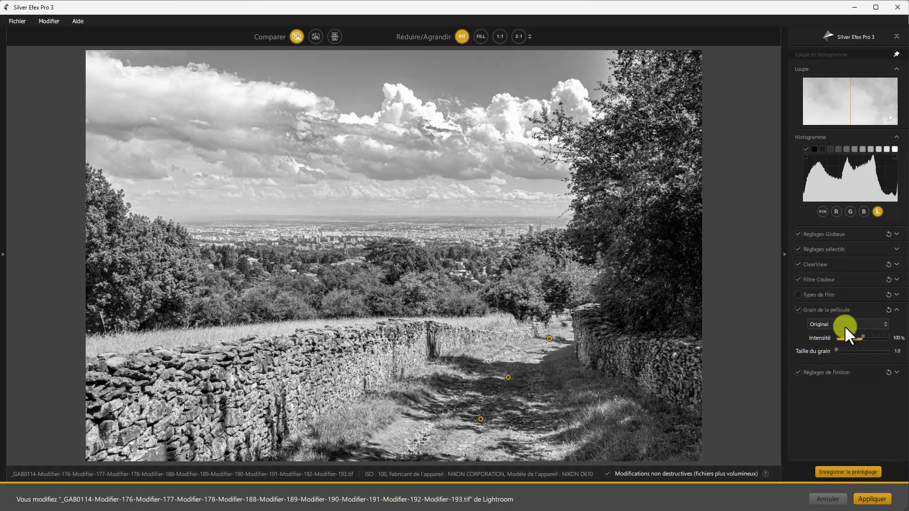
left_click(885, 320)
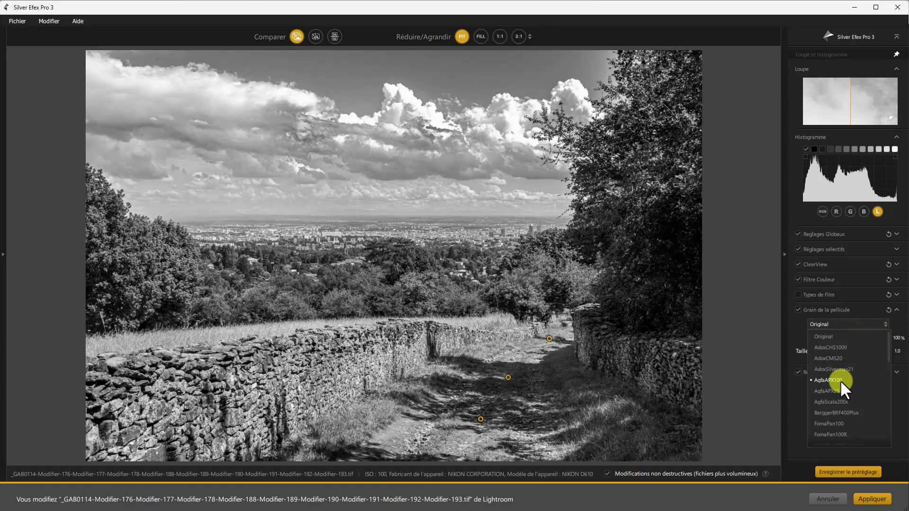
left_click(840, 380)
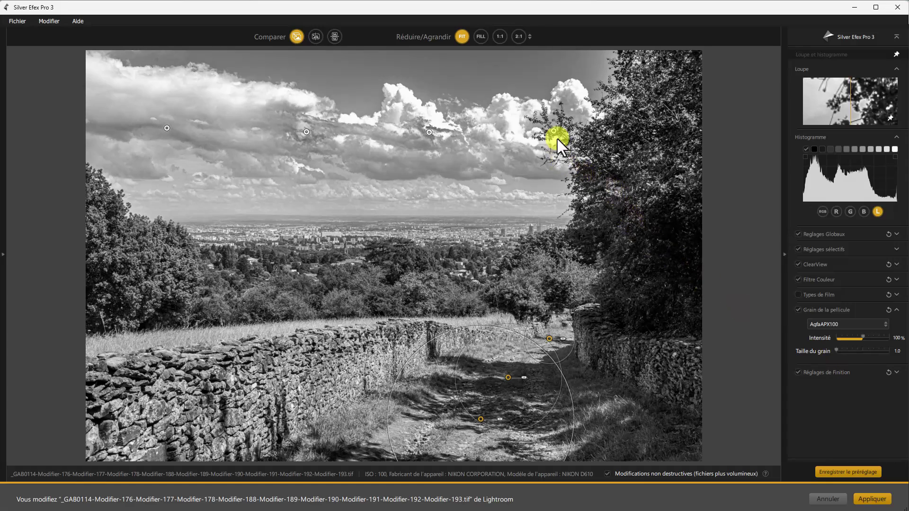
Step: Try the film grain with Intensité at 133% and Taille du grain at 3.7 while viewing the clouds at 1:1
left_click(499, 36)
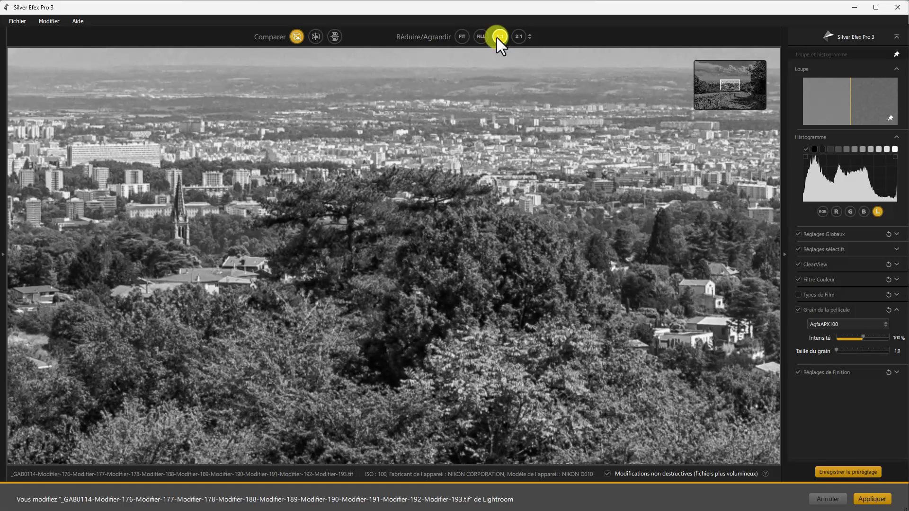
left_click_drag(731, 76, 734, 64)
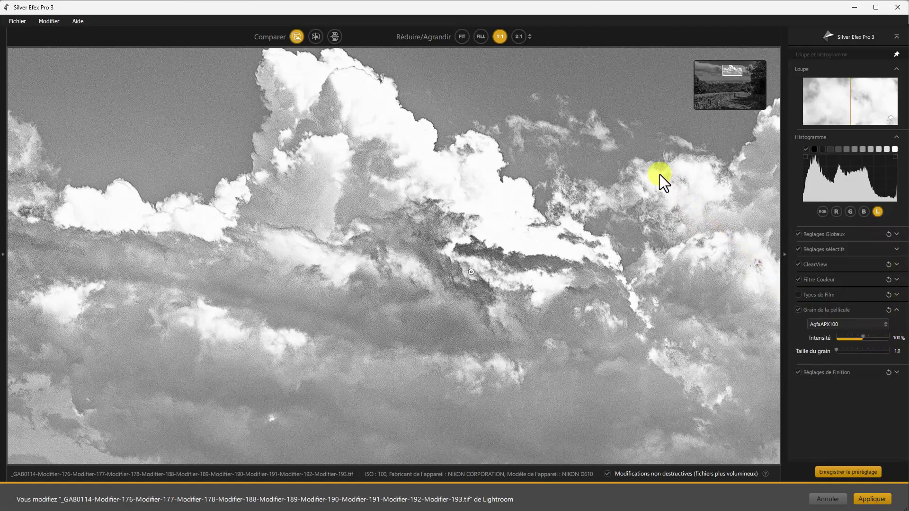
left_click(871, 337)
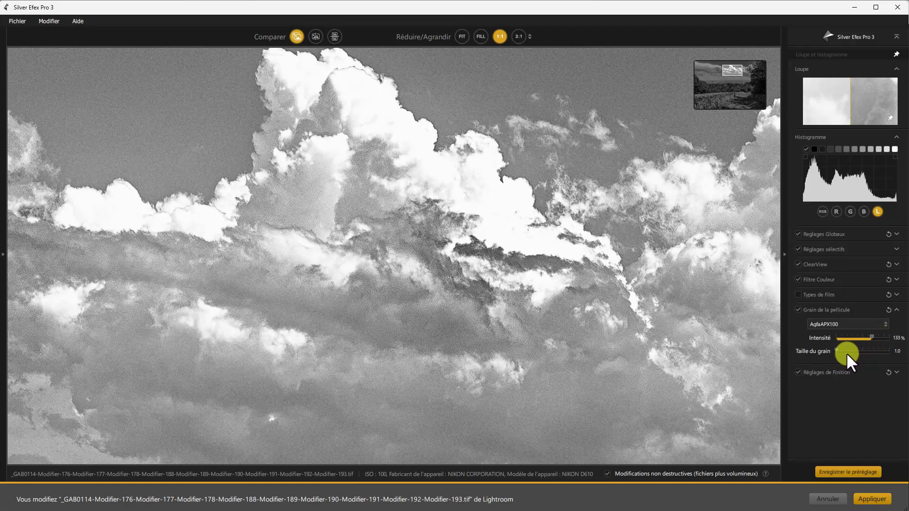
left_click_drag(848, 356, 853, 349)
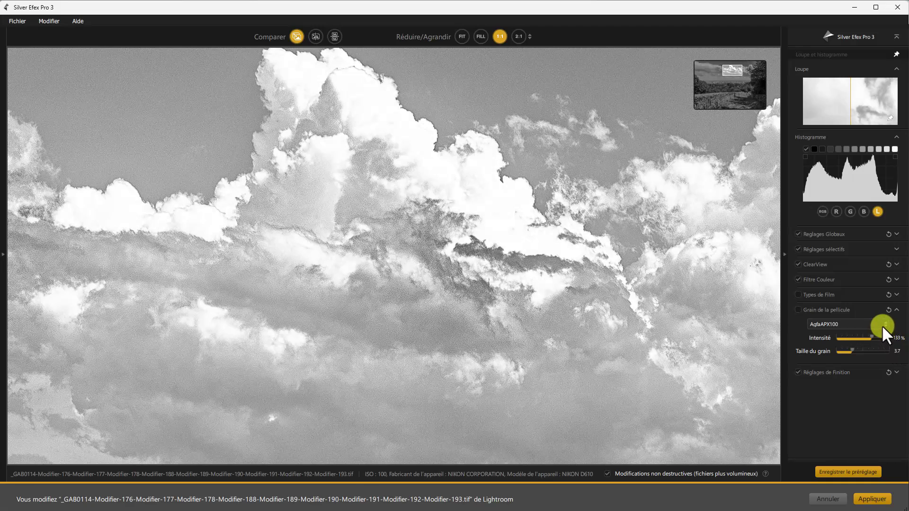
left_click(462, 37)
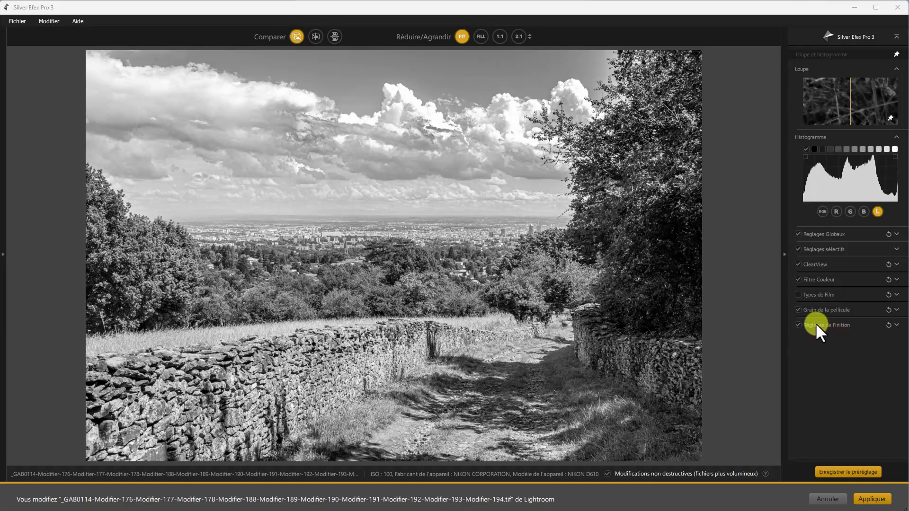
Step: In the Virage settings of Réglages de Finition, preview the selenium and blue toners and apply split toner preset 3
left_click(896, 325)
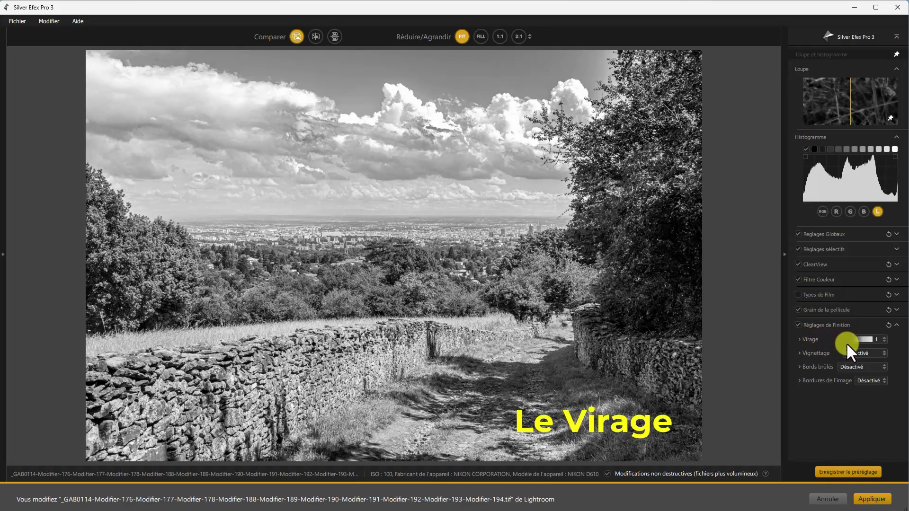
left_click(800, 340)
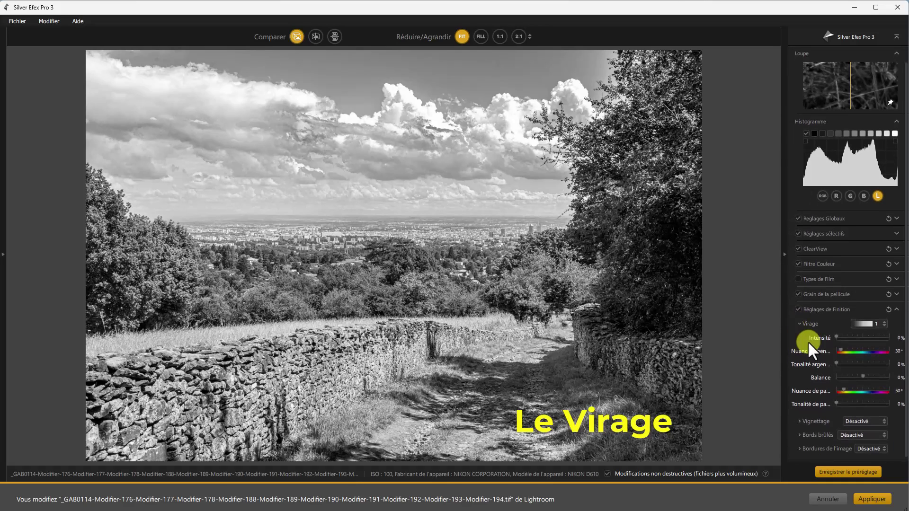
left_click(885, 323)
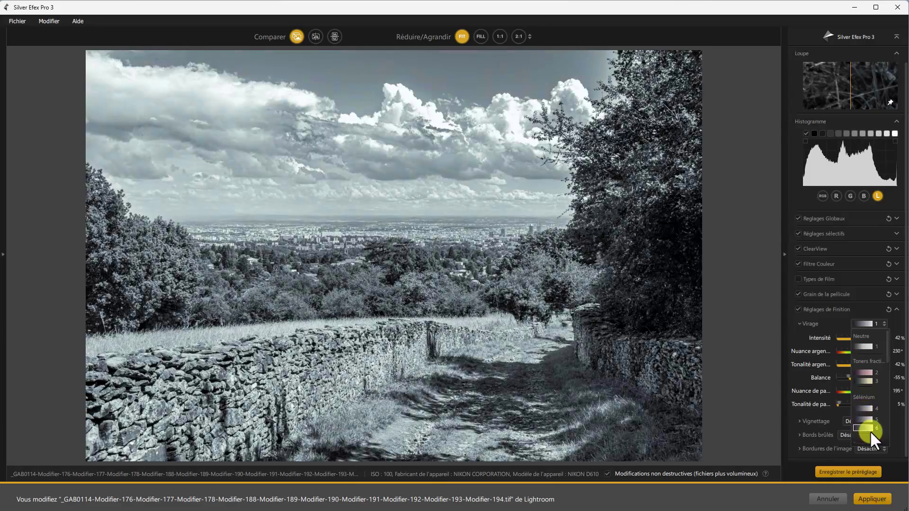
scroll(875, 430, "down", 2)
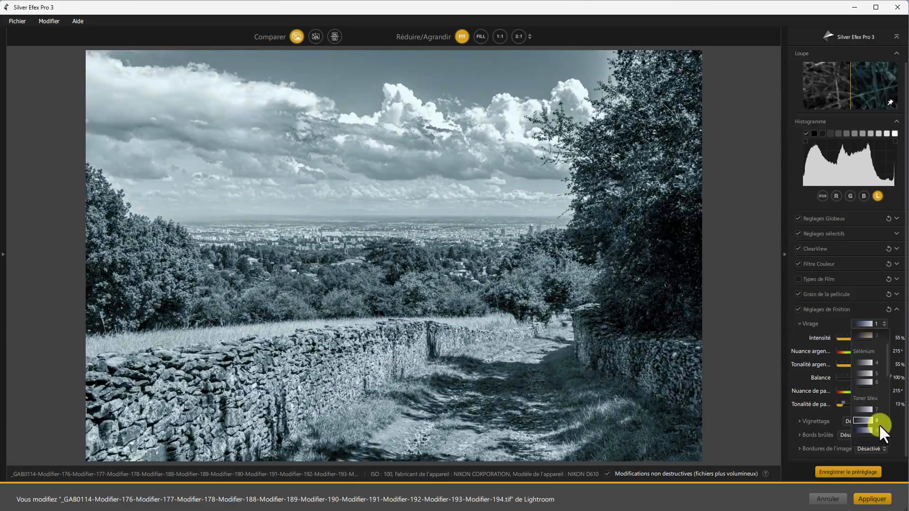
scroll(880, 425, "down", 1)
scroll(880, 424, "up", 3)
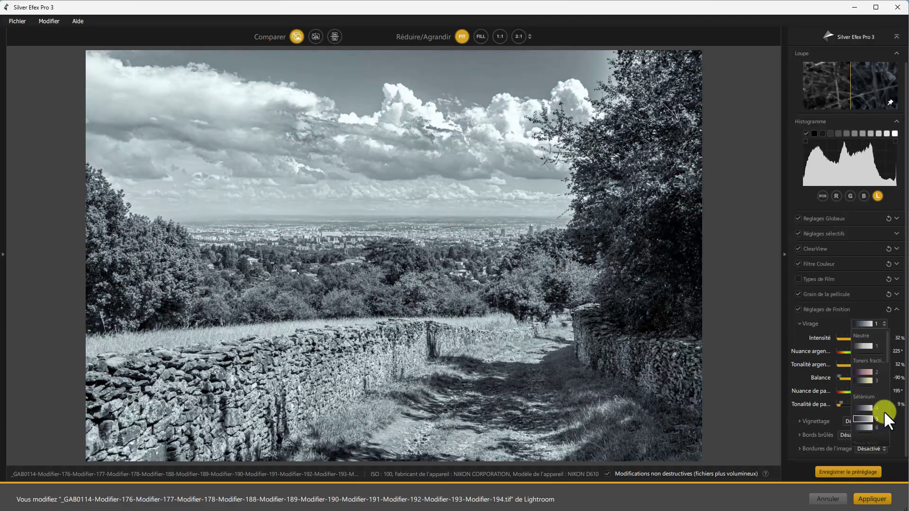
left_click(863, 379)
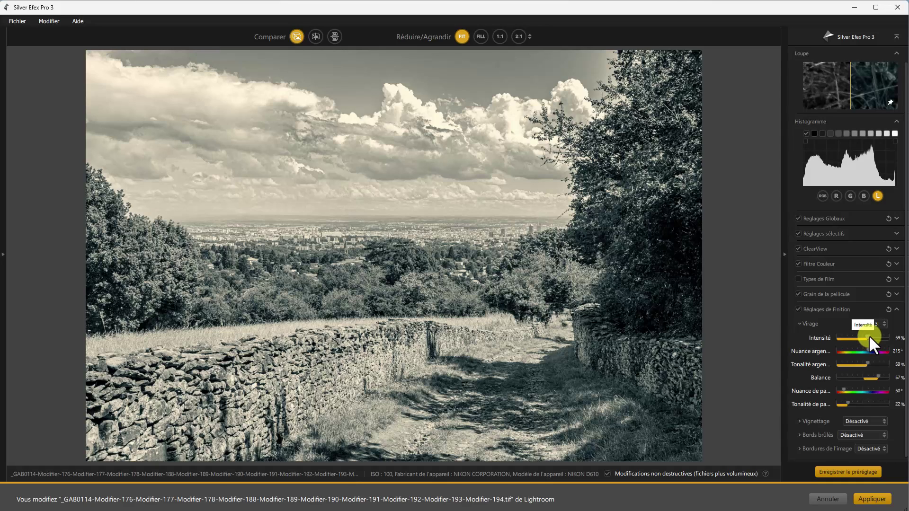
Step: Try the split toning with Intensité at 65%, the silver hue at 69° and Nuance de papier at 318°
left_click_drag(869, 338, 887, 338)
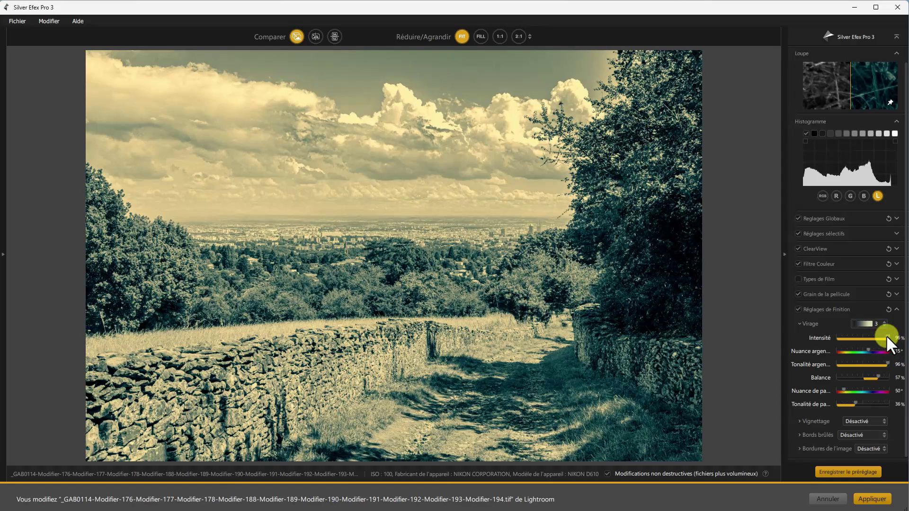
left_click_drag(888, 337, 872, 337)
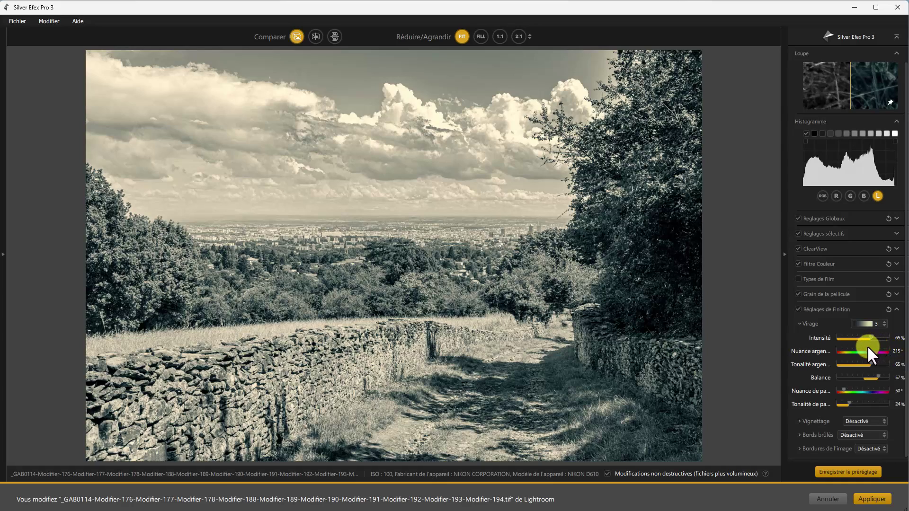
left_click_drag(868, 347, 848, 345)
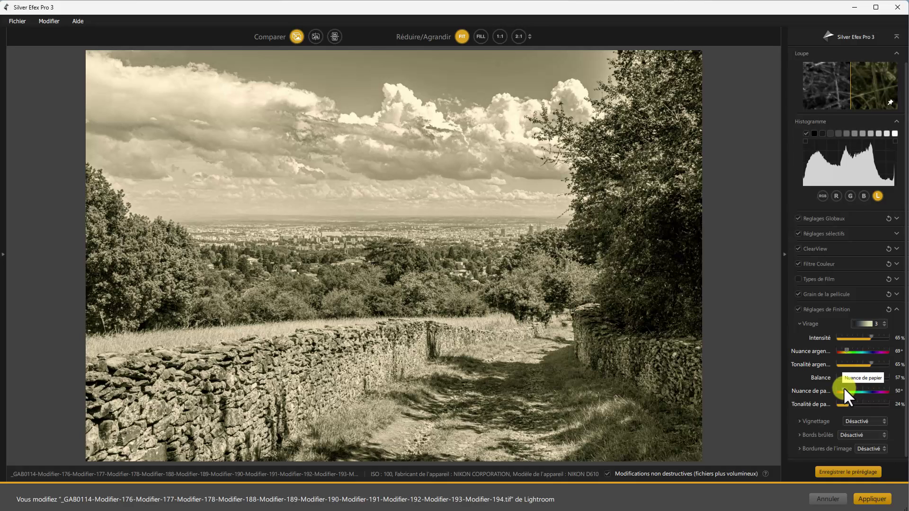
left_click_drag(844, 388, 882, 392)
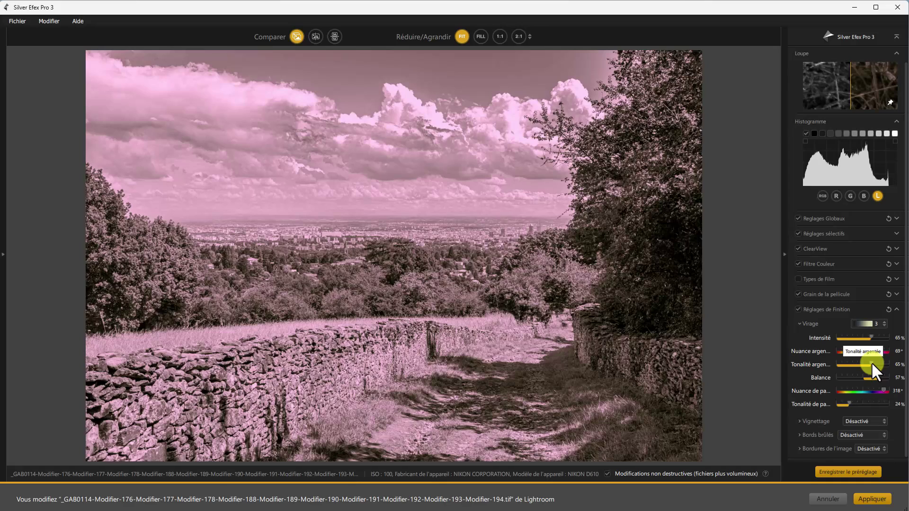
Step: Try the split toning with the silver tonality at 67%, Tonalité de papier at 19% and Balance at -83%
scroll(871, 362, "up", 2)
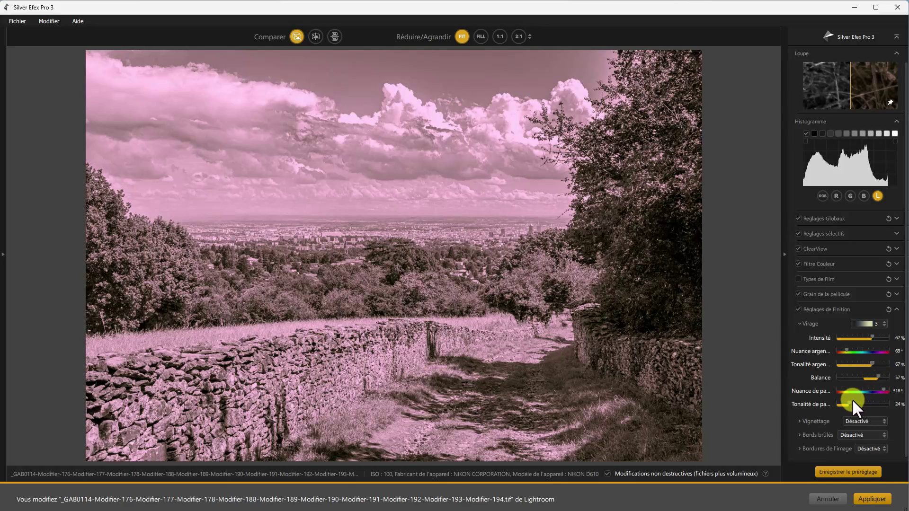
mouse_move(848, 401)
left_mouse_down()
mouse_move(838, 401)
mouse_move(849, 401)
left_mouse_up()
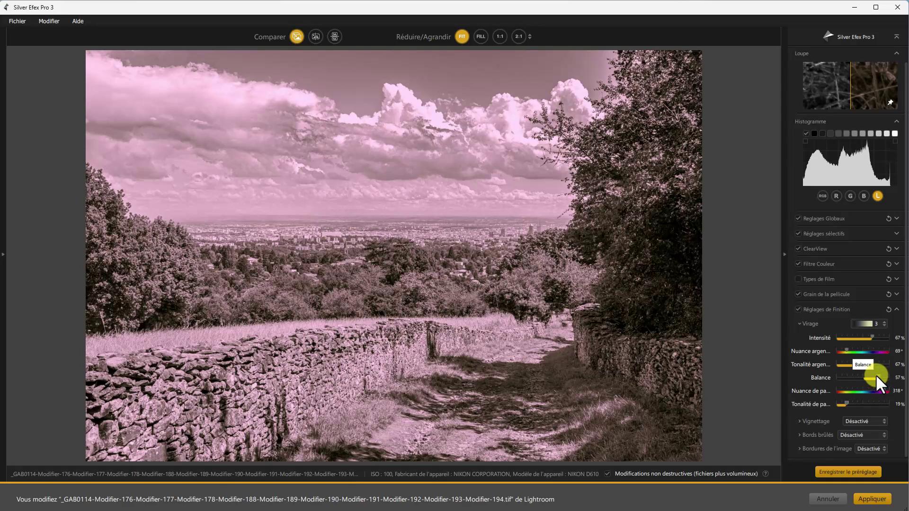
scroll(879, 378, "up", 5)
left_click_drag(877, 374, 842, 379)
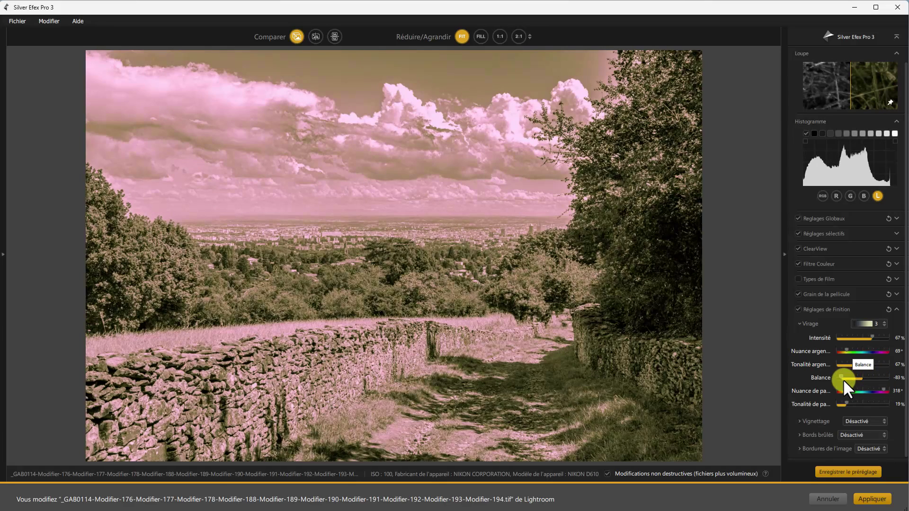
scroll(843, 379, "up", 4)
Step: Return the toning to neutral preset 1 and collapse the Virage settings
left_click(884, 326)
left_click(884, 326)
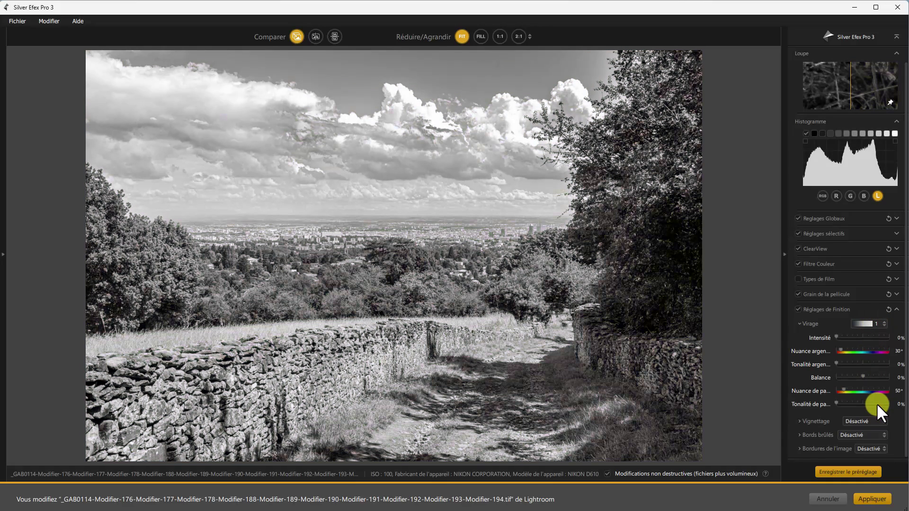
left_click(800, 324)
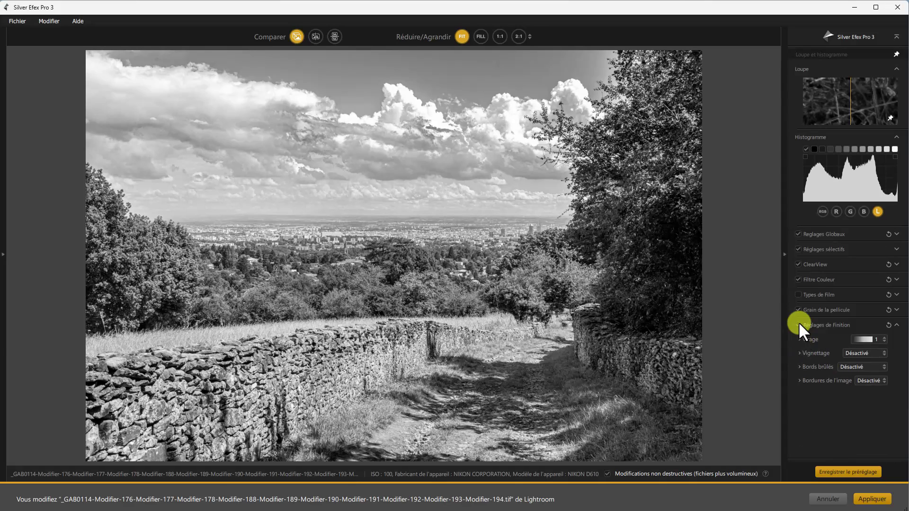
Step: Apply the Cadre noir 2 vignette with Quantité at -42%, Forme at 16 and Taille at 34%
left_click(799, 353)
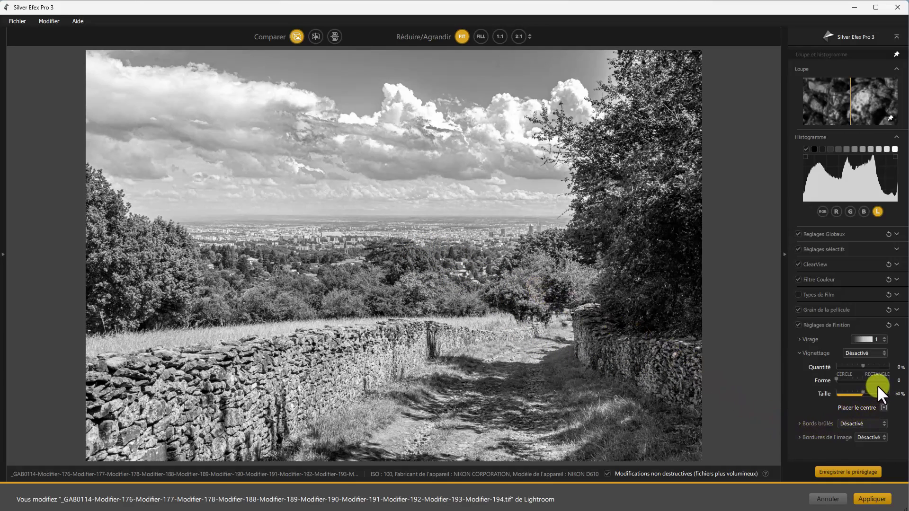
left_click(883, 353)
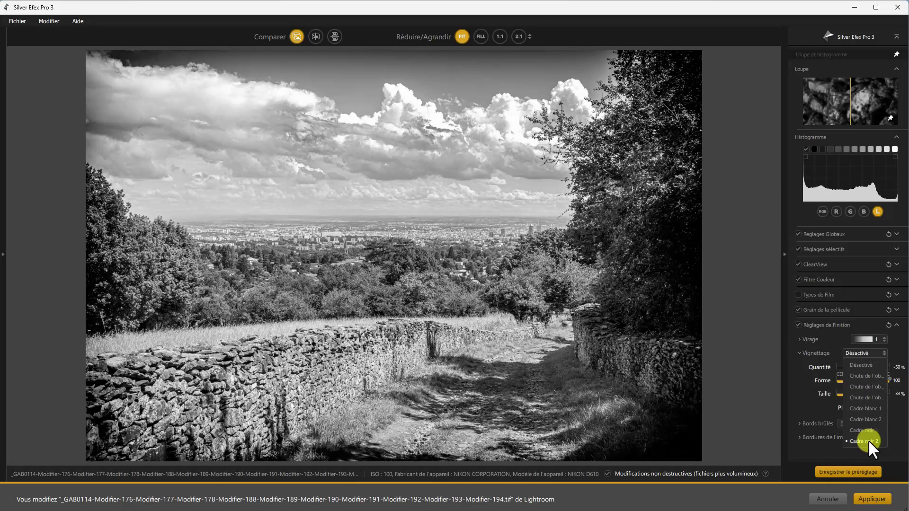
left_click(869, 440)
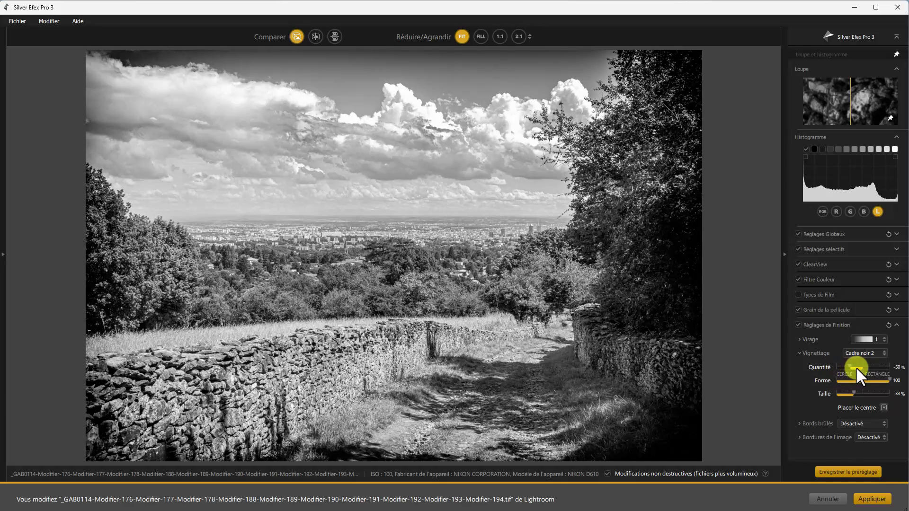
mouse_move(856, 366)
left_mouse_down()
mouse_move(846, 363)
mouse_move(869, 366)
mouse_move(851, 366)
left_mouse_up()
left_click_drag(851, 367, 852, 366)
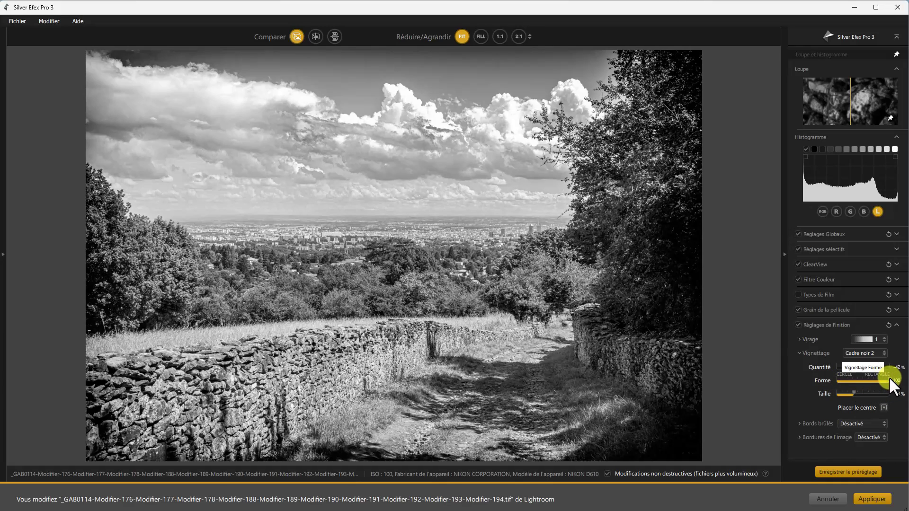
left_click_drag(889, 377, 846, 384)
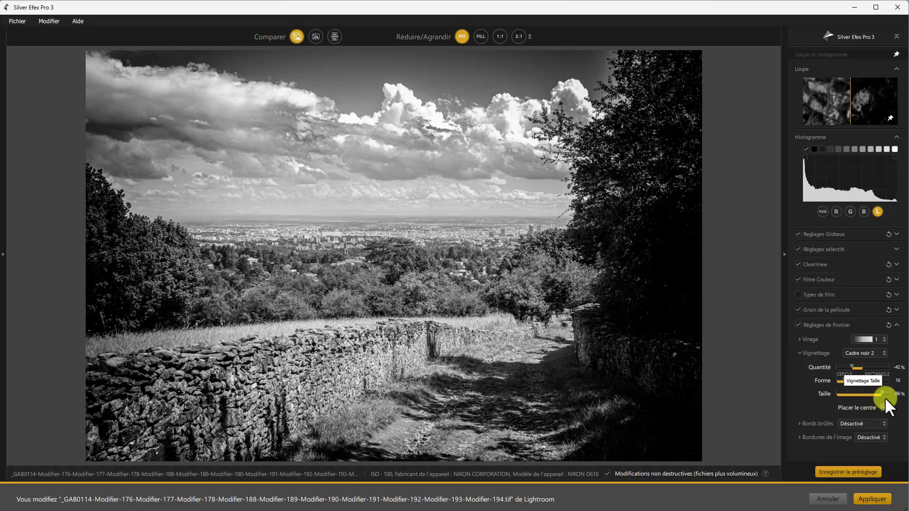
left_click_drag(885, 397, 854, 391)
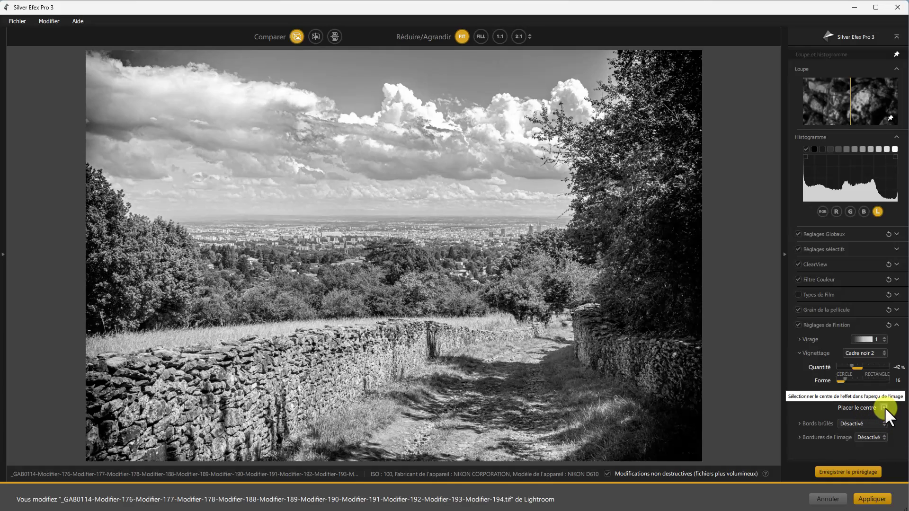
Step: Place the vignette's centre near the middle of the photo, just below the horizon, and collapse the Vignettage settings
left_click(885, 407)
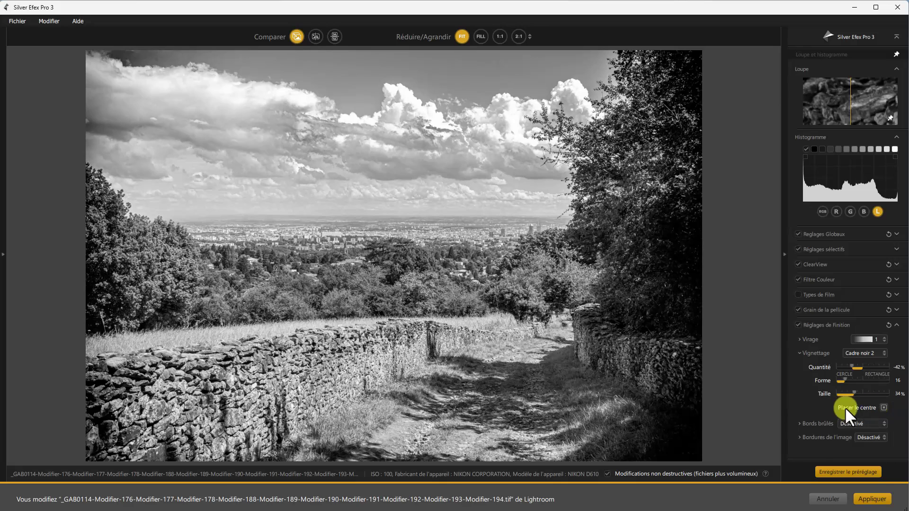
left_click(884, 408)
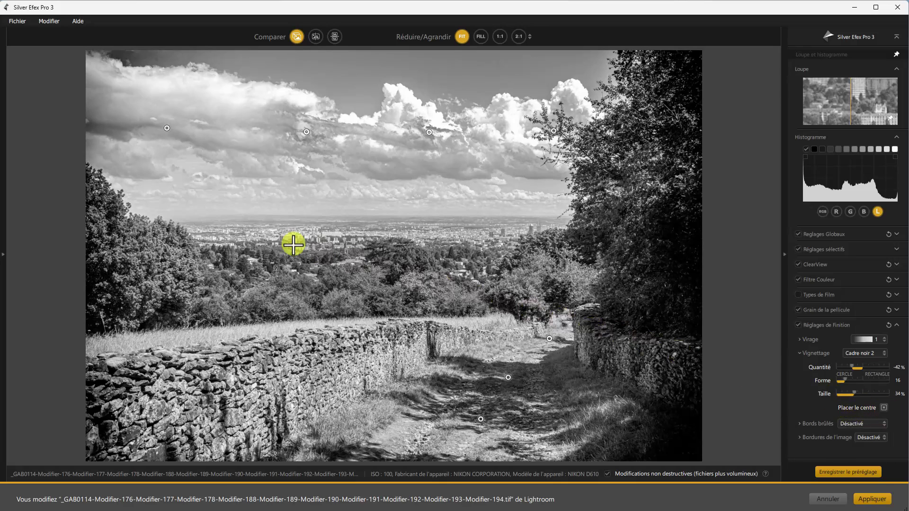
left_click(266, 218)
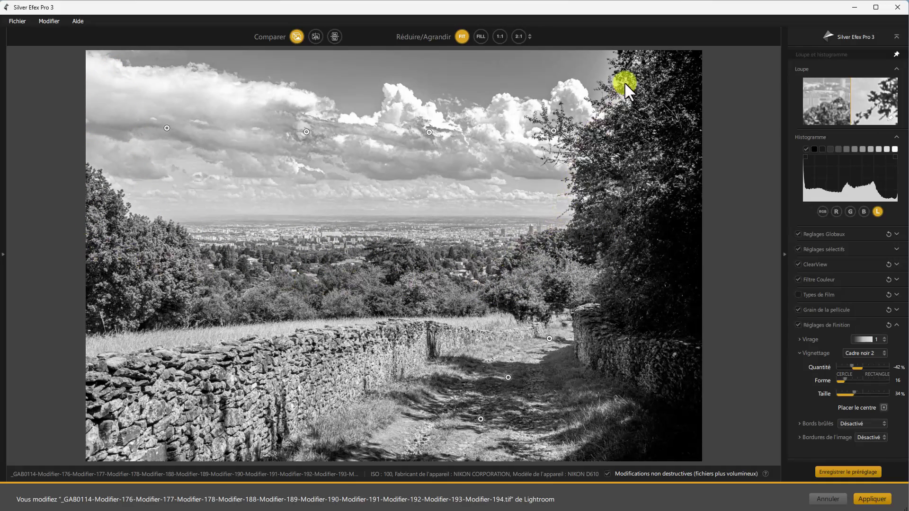
left_click(404, 247)
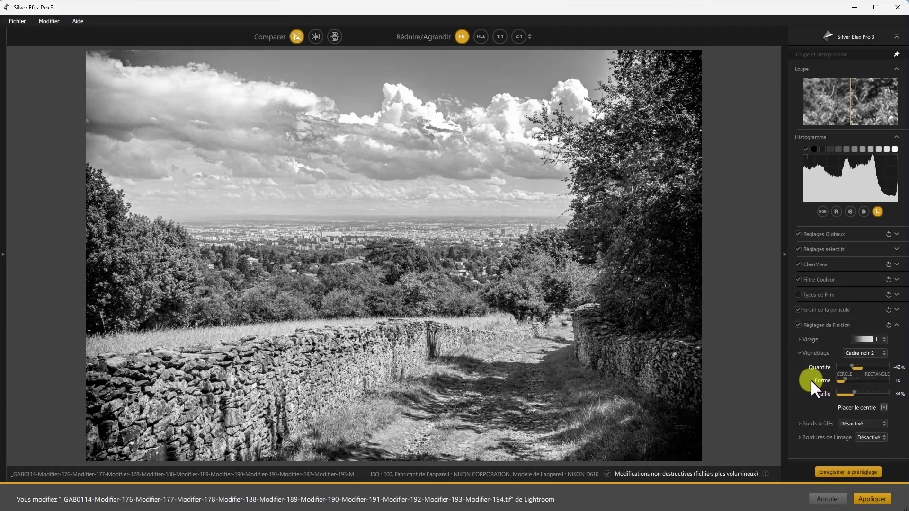
left_click(800, 354)
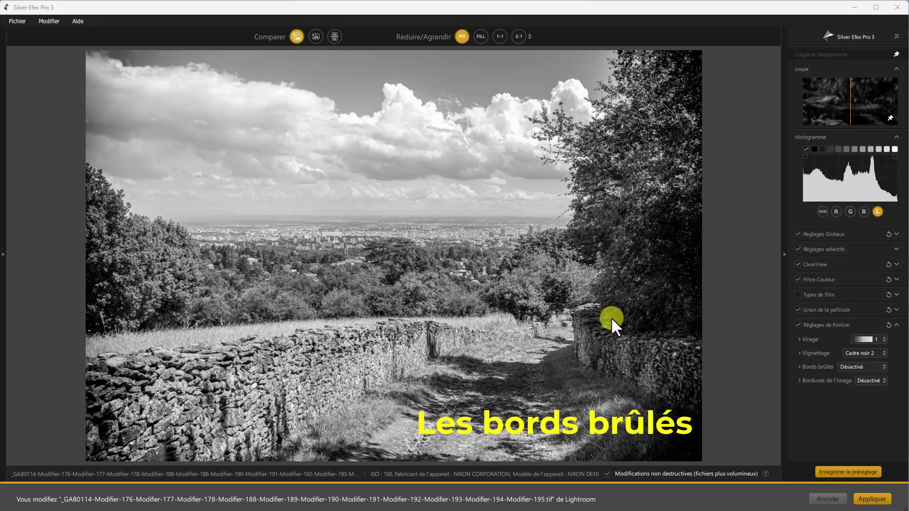
Step: Try the third Tous les bords preset of Bords brûlés, with the left edge's Intensité at 33% and Taille at 41%
left_click(799, 367)
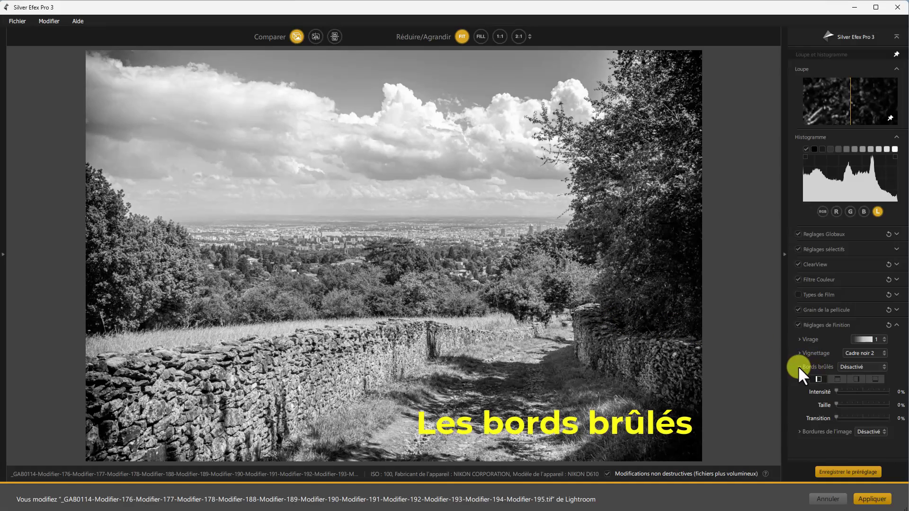
left_click(884, 366)
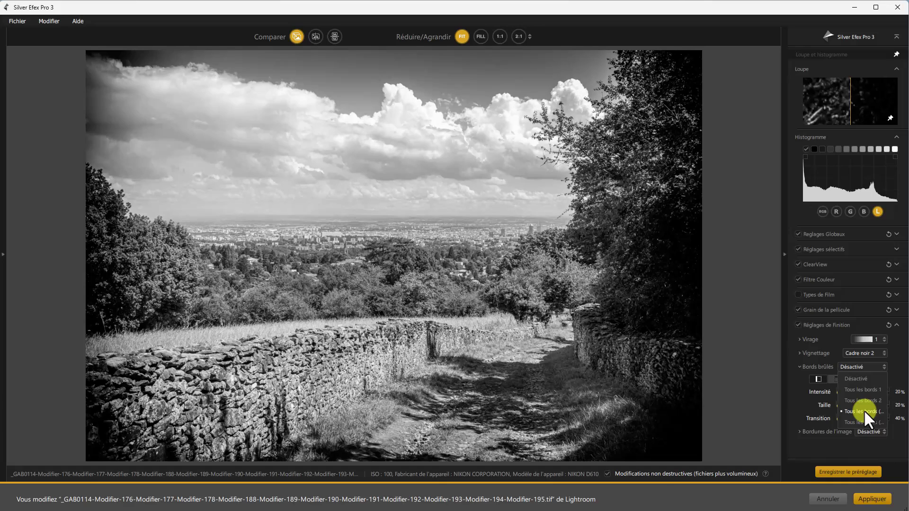
left_click(864, 410)
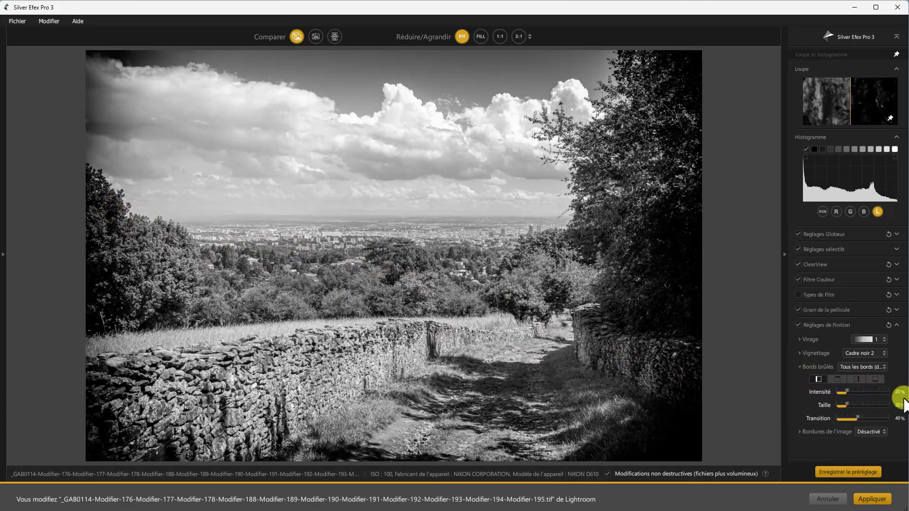
left_click_drag(851, 389, 864, 391)
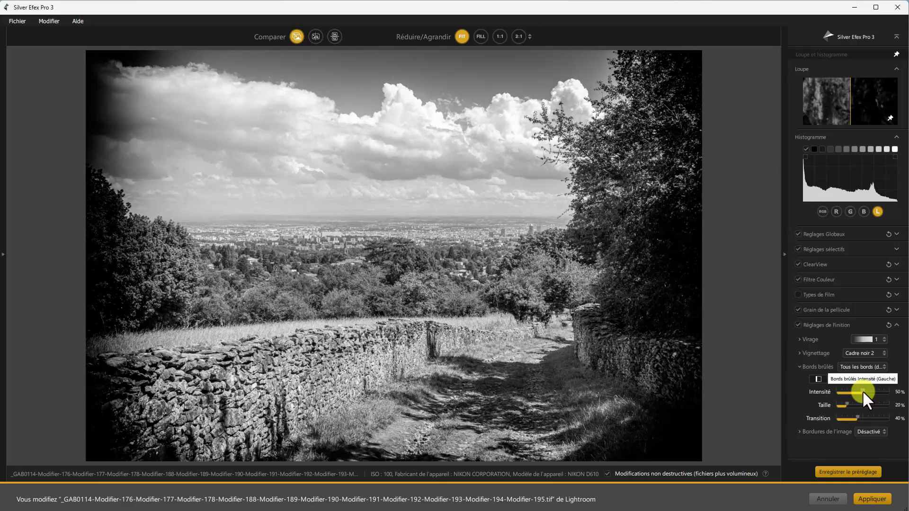
mouse_move(861, 390)
left_mouse_down()
mouse_move(847, 400)
mouse_move(859, 402)
left_mouse_up()
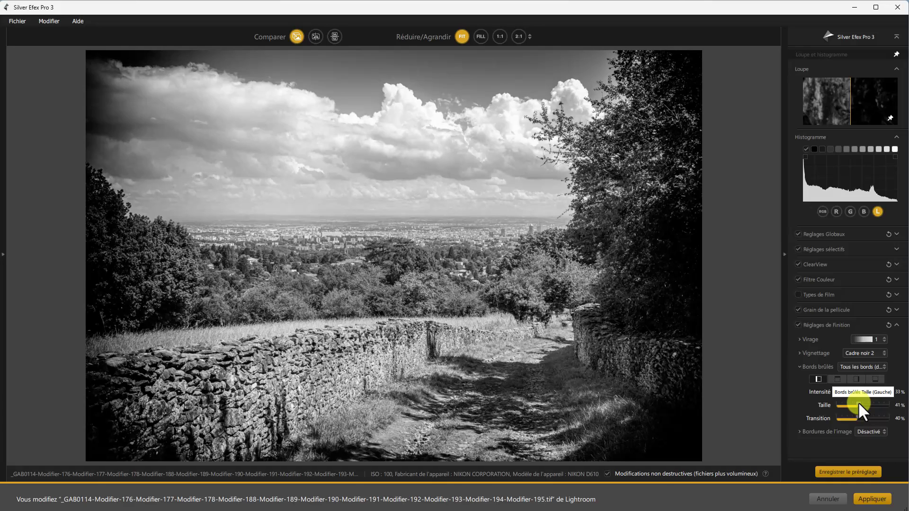
mouse_move(859, 402)
left_mouse_down()
mouse_move(875, 405)
mouse_move(856, 399)
mouse_move(873, 416)
mouse_move(845, 410)
mouse_move(860, 413)
mouse_move(850, 413)
mouse_move(843, 387)
left_mouse_up()
Step: Try burning the photo's top edge with Intensité at 29% and Taille at 38%, and deactivate Bords brûlés
left_click(839, 379)
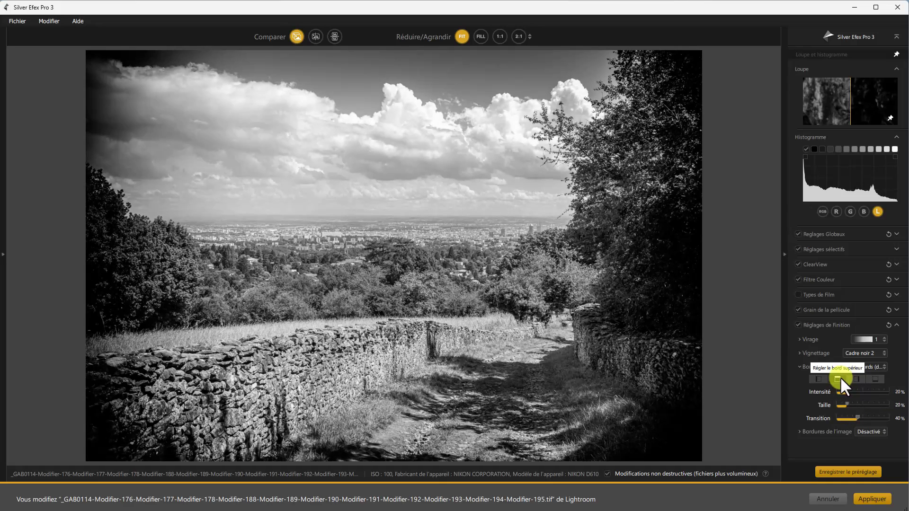
left_click_drag(845, 387, 856, 405)
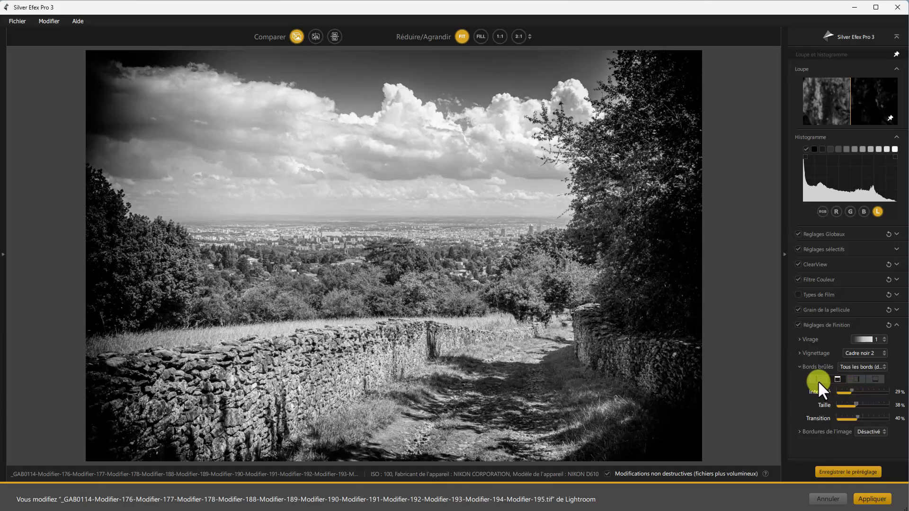
left_click(882, 366)
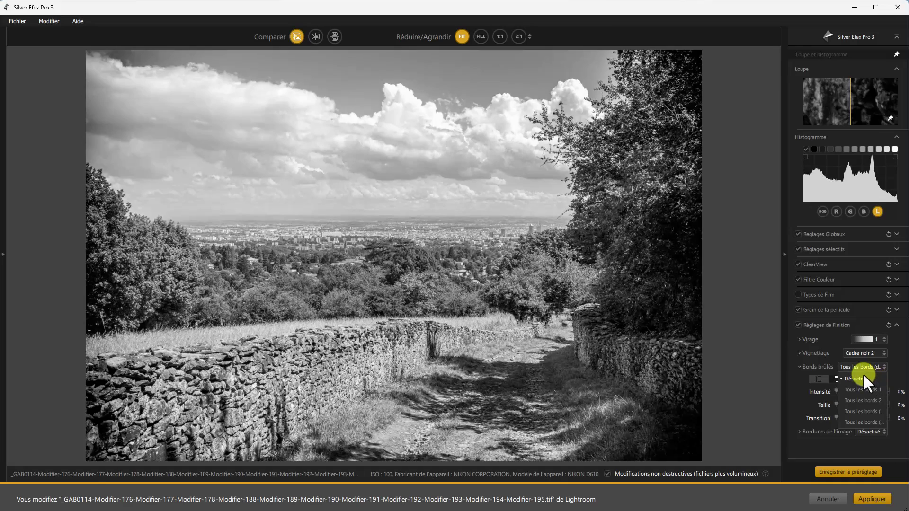
left_click(862, 376)
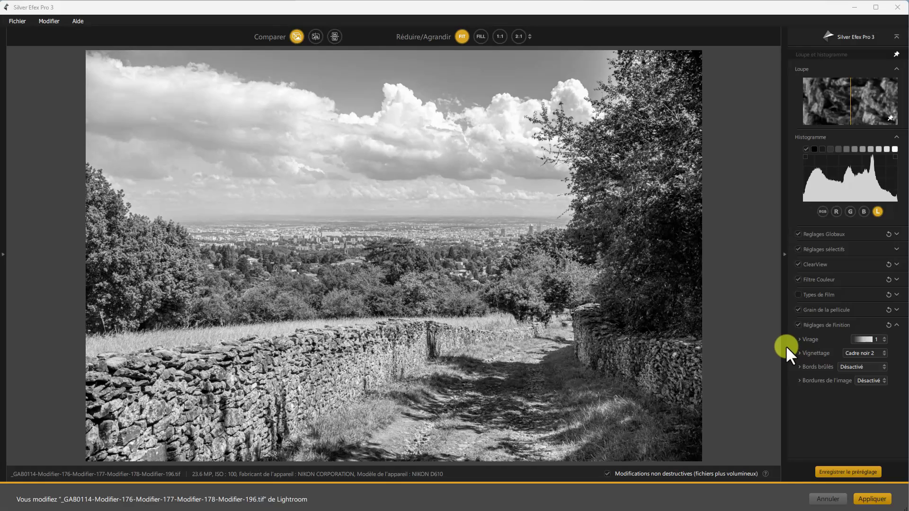
Step: Add a Type 10 border around the image with Taille at -77% and Ecart at 100%
left_click(799, 380)
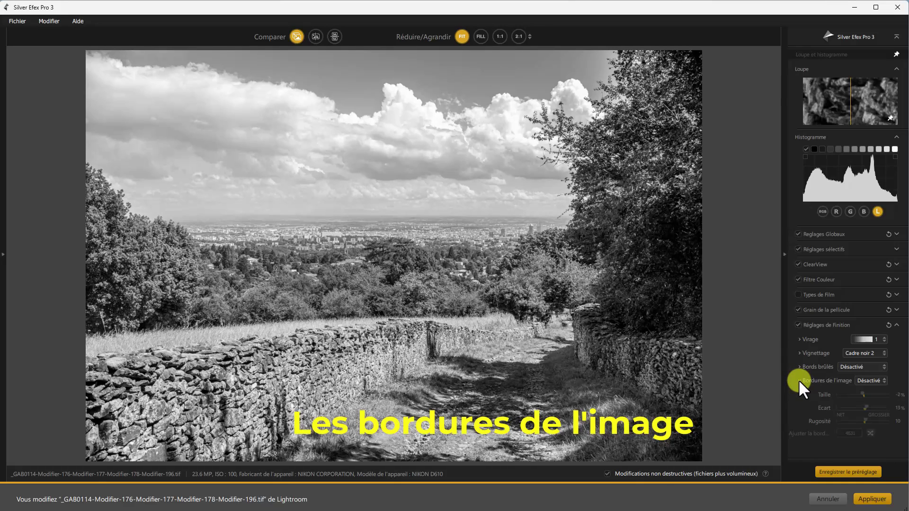
left_click(885, 381)
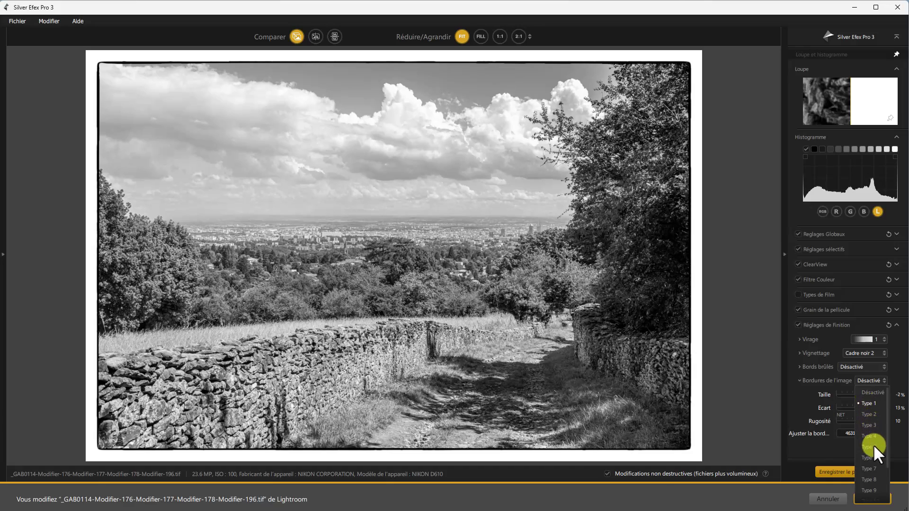
scroll(876, 452, "down", 2)
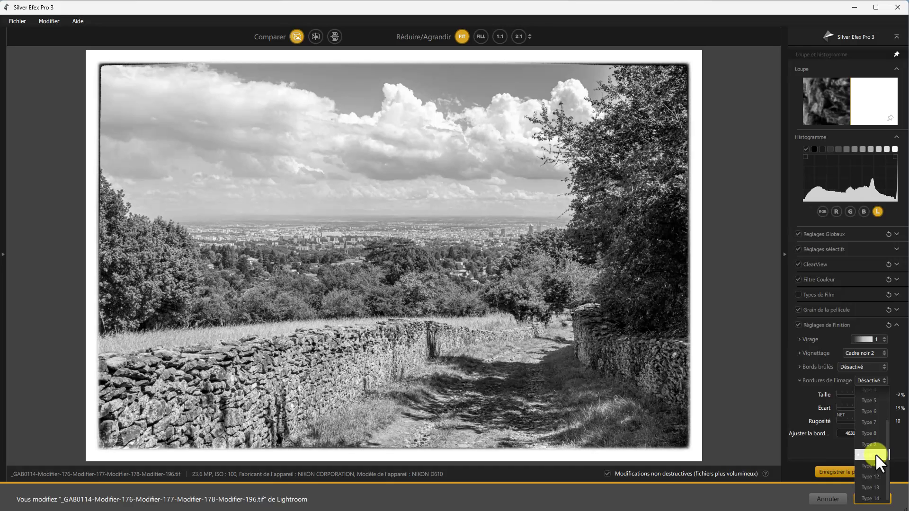
left_click(876, 453)
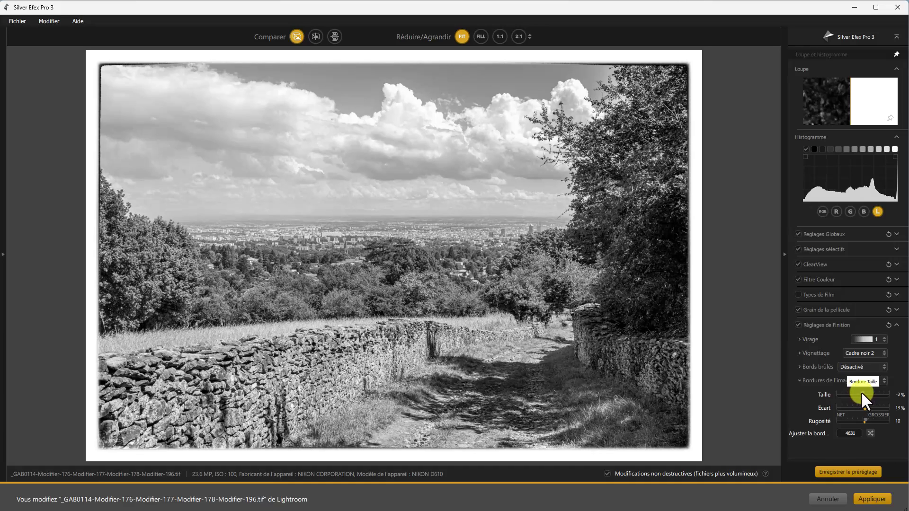
left_click_drag(861, 393, 844, 393)
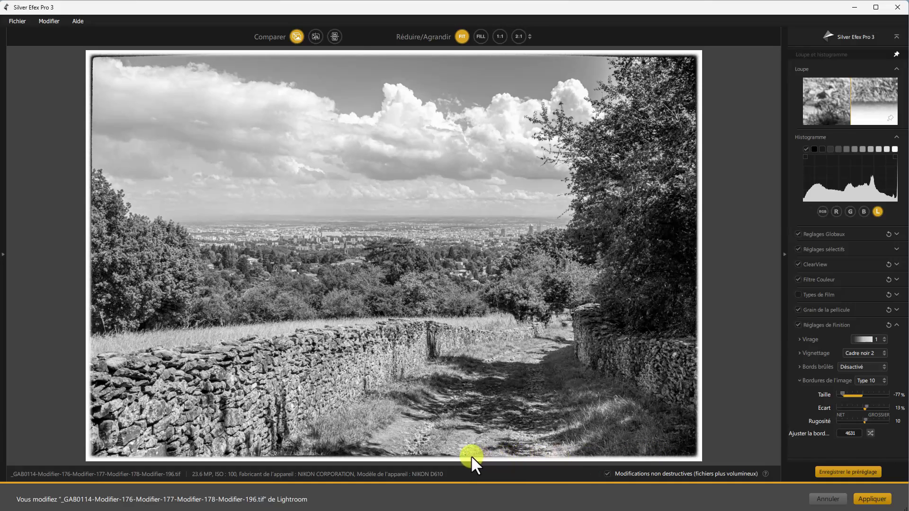
left_click_drag(885, 410, 889, 407)
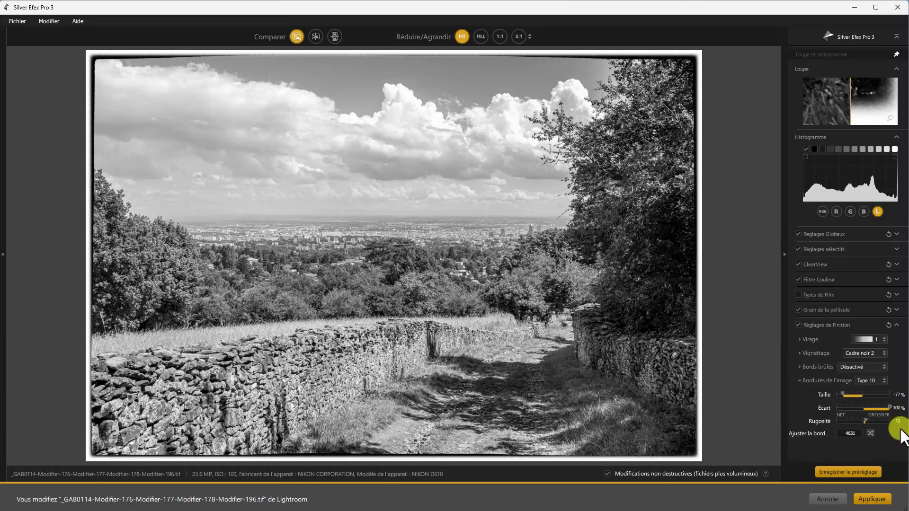
Step: Set the Type 10 border's Ecart to 13% and, after trying Rugosité at -100, its Rugosité to 67
left_click_drag(888, 407, 866, 407)
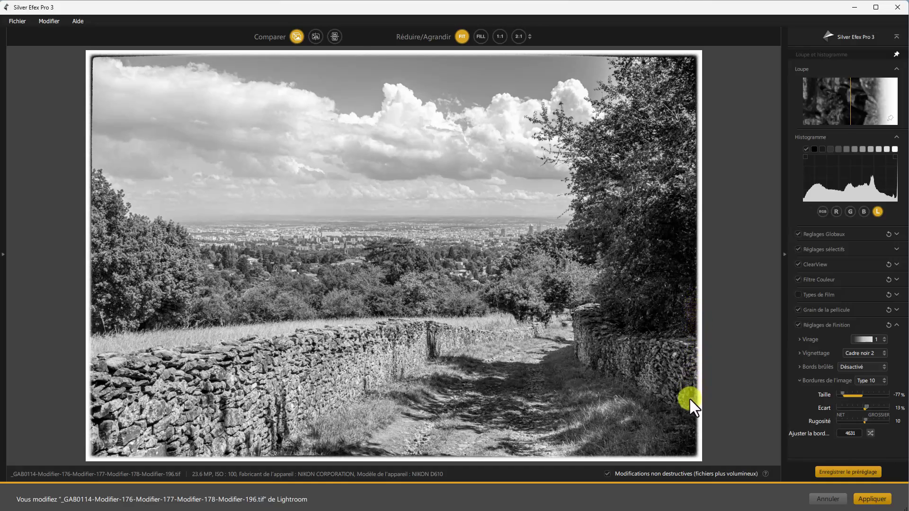
key("Home")
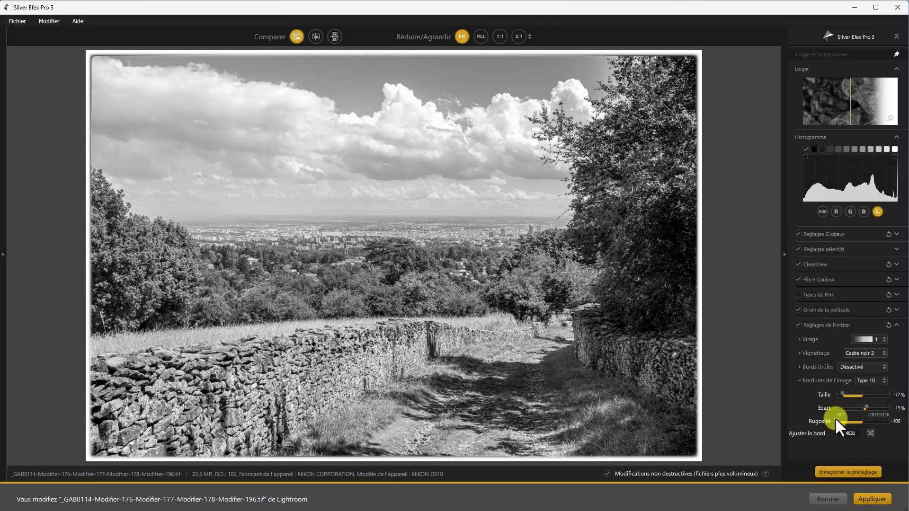
left_click_drag(854, 420, 880, 425)
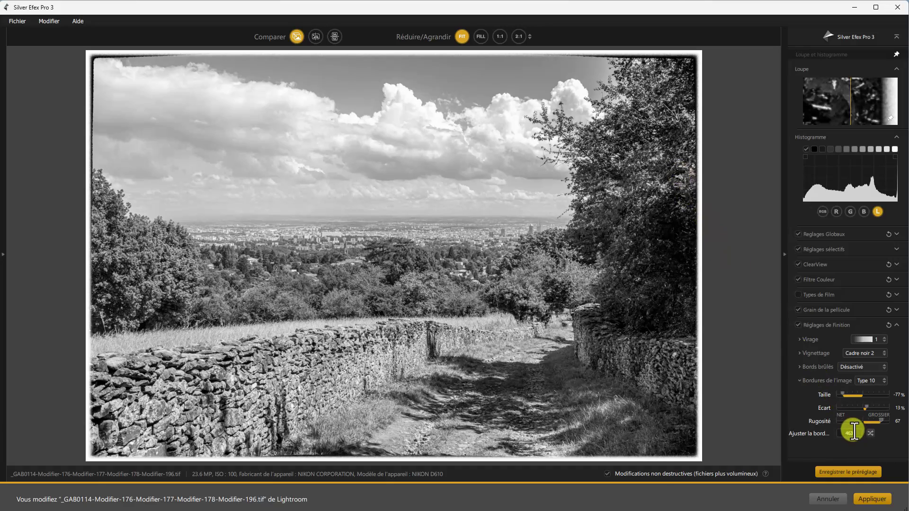
Step: Try an automatically generated variation of the image border and undo it
type("1")
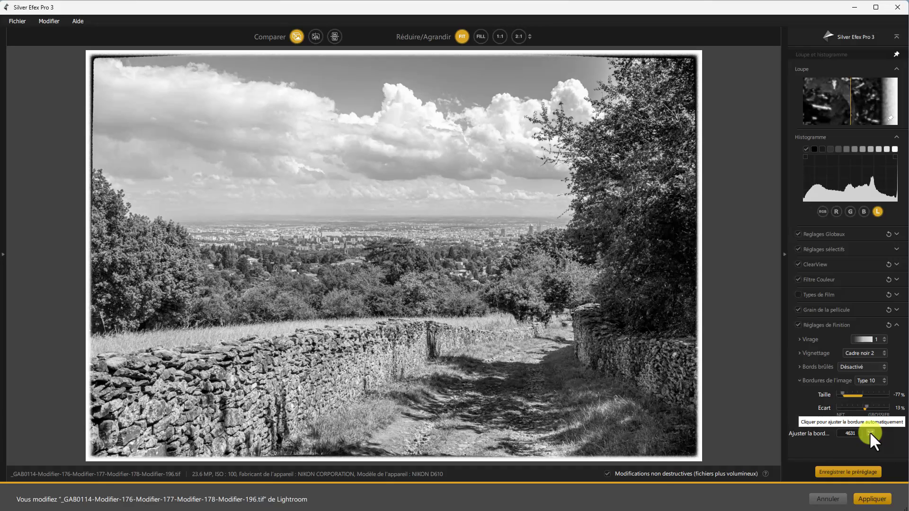
left_click(870, 432)
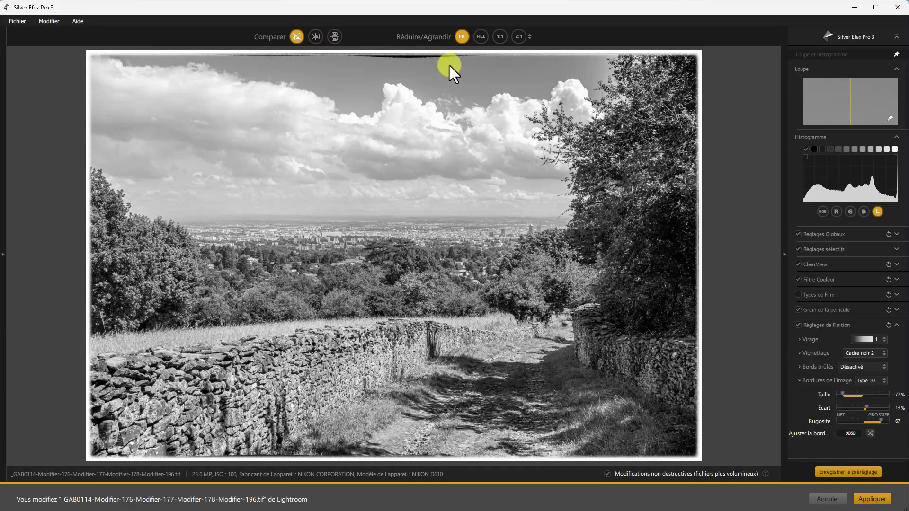
key("ctrl+z")
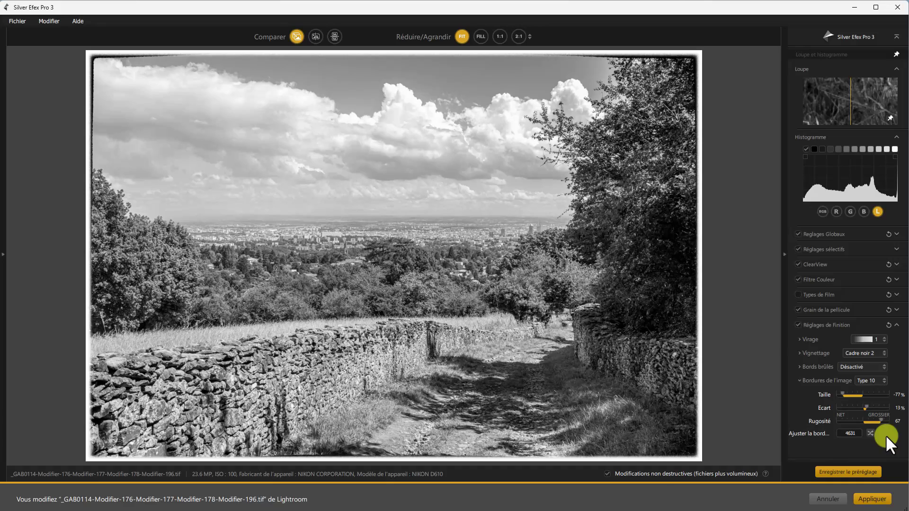
Step: Collapse the border settings, apply the edits to return to Lightroom Classic, and show the filmstrip
left_click(819, 382)
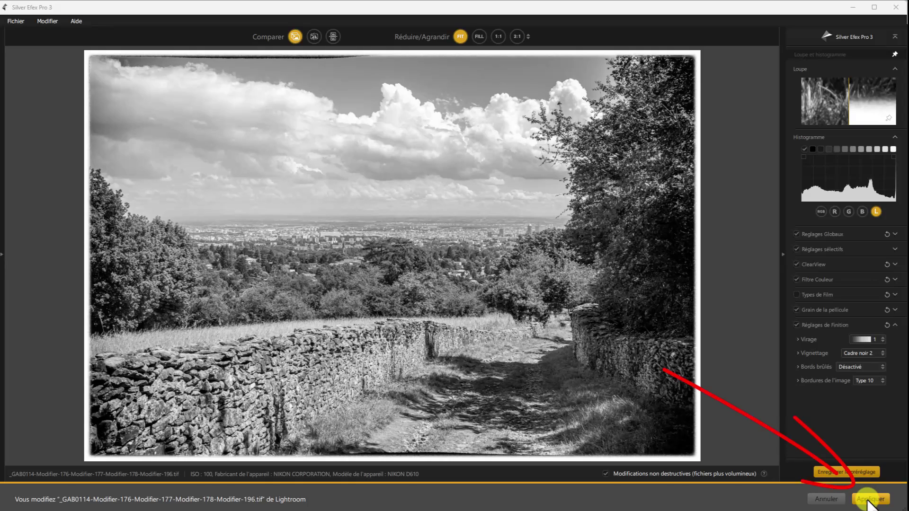
left_click(869, 501)
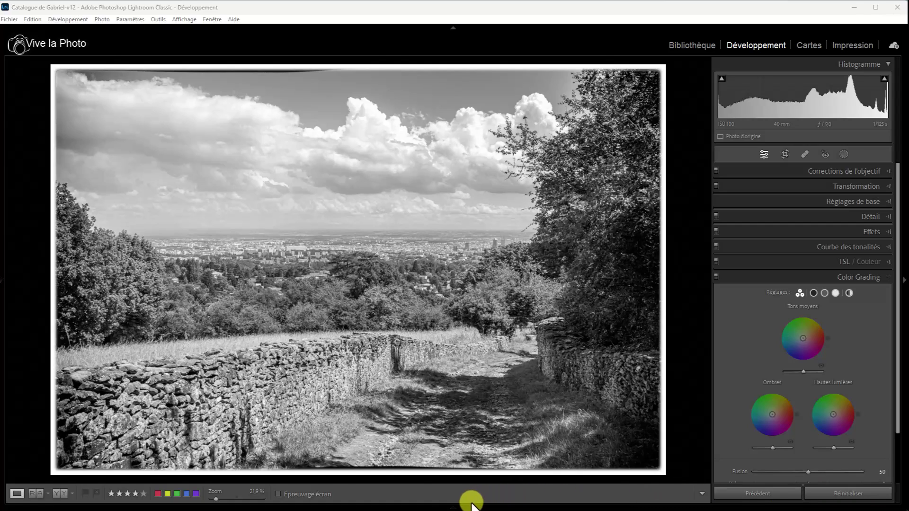
left_click(453, 508)
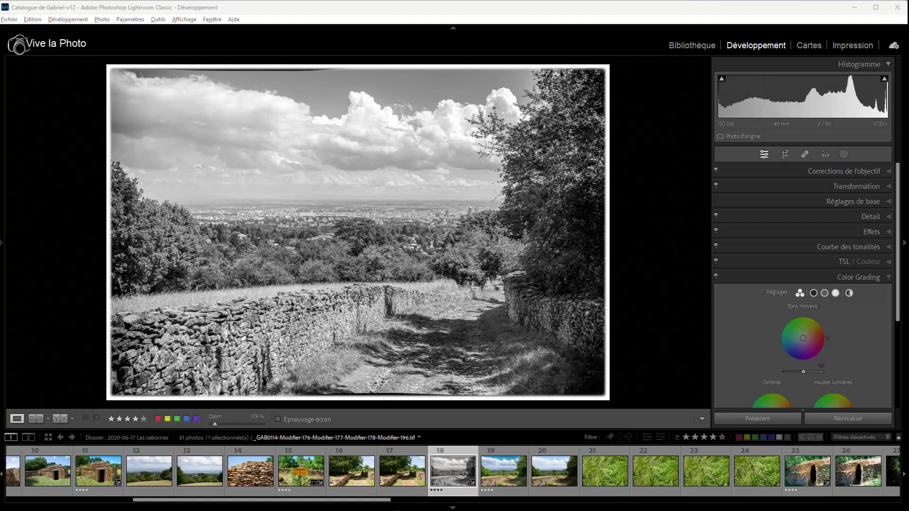
left_click(404, 506)
Step: Reopen the edited TIFF in Silver Efex Pro 3 with Modifier l'original, dismiss the TIFF notice, and expand the Bordures de l'image settings
right_click(448, 471)
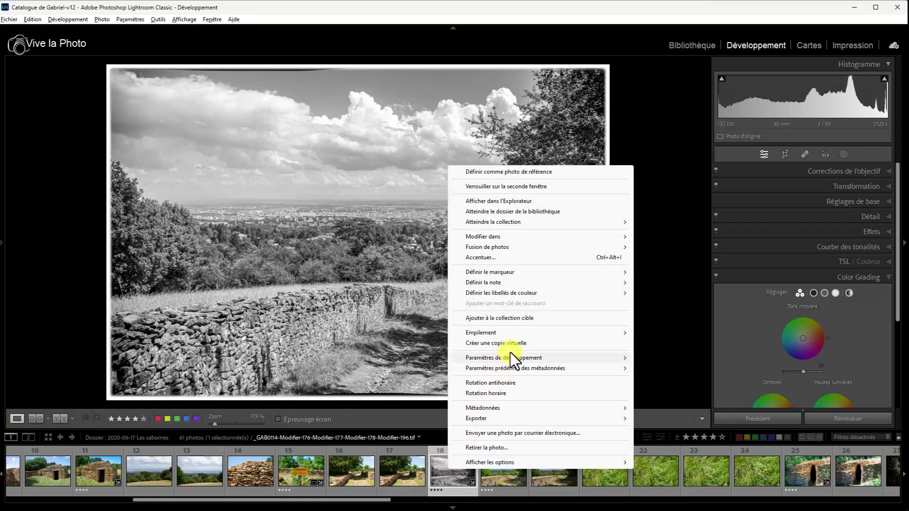
mouse_move(500, 238)
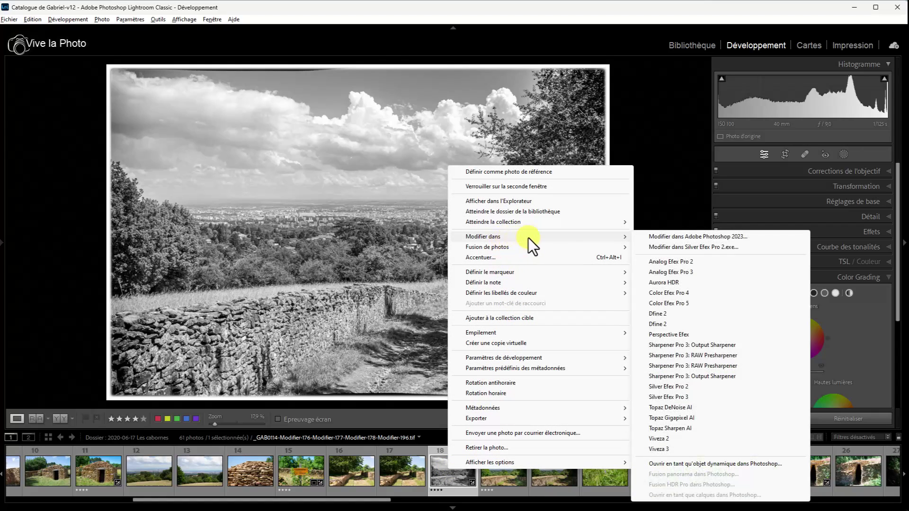
left_click(687, 396)
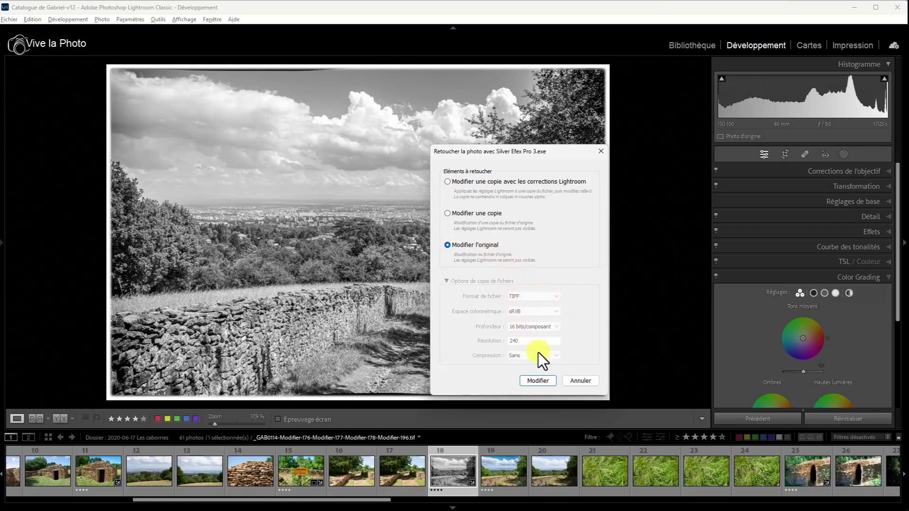
left_click(543, 381)
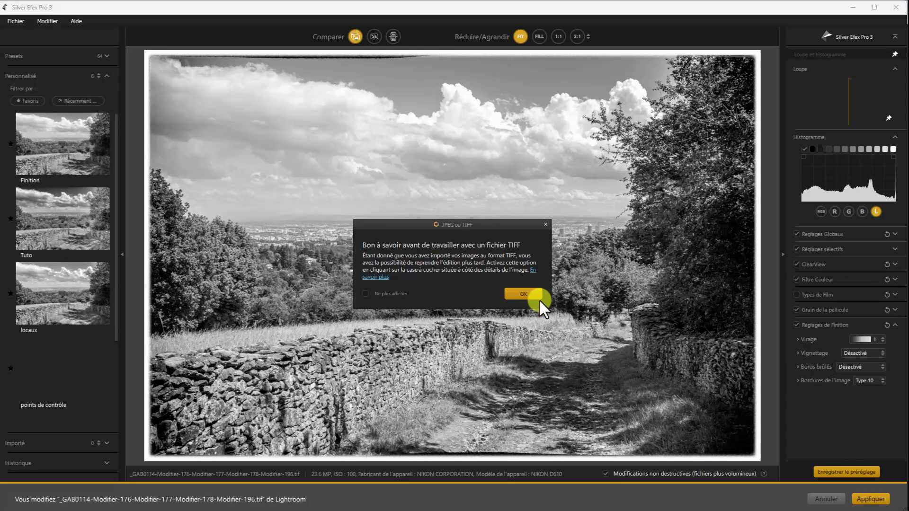
left_click(524, 295)
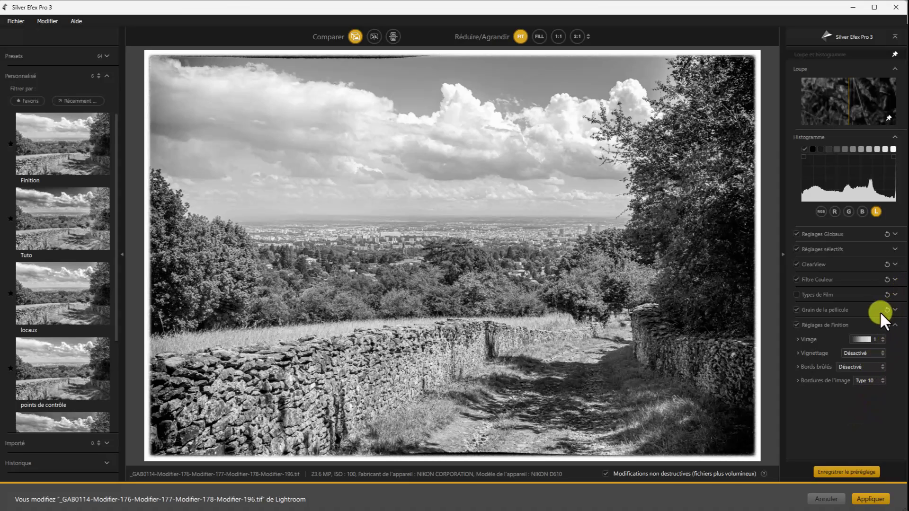
left_click(798, 382)
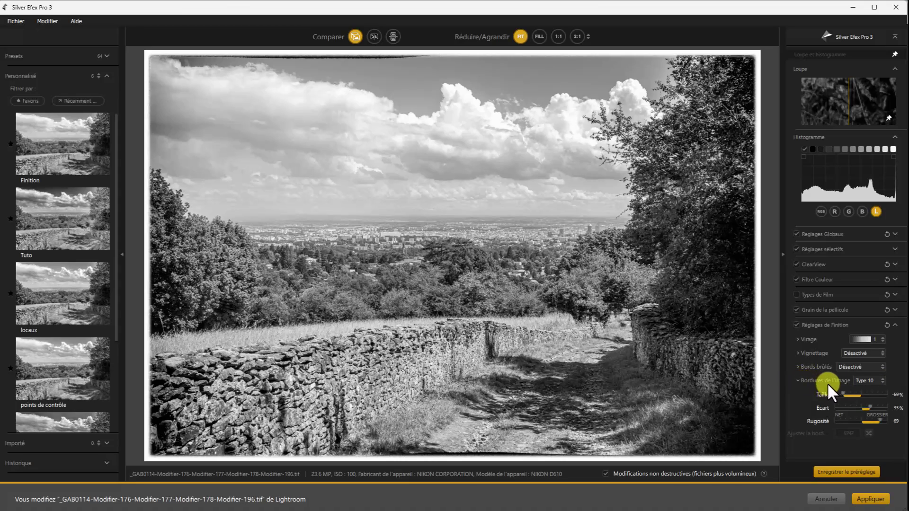